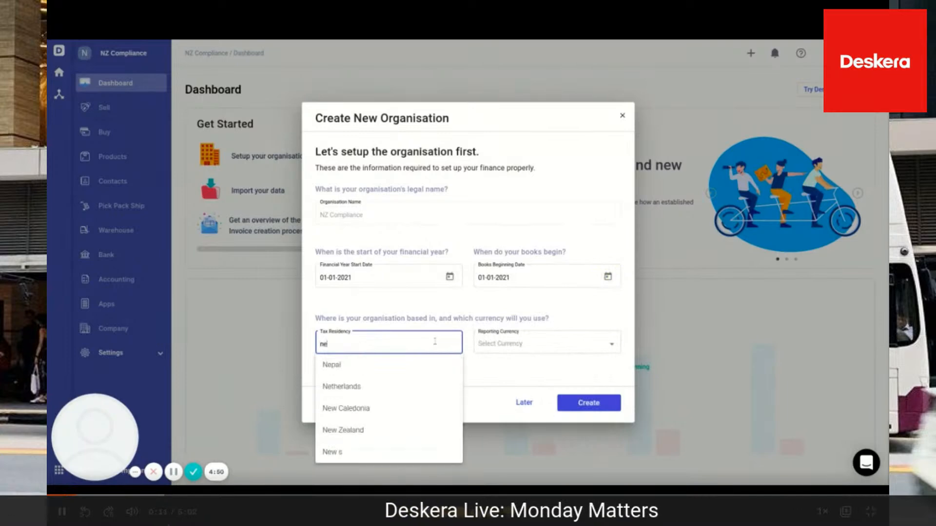
Choose New Zealand as the tax residency and create the NZ Compliance organisation
click(359, 386)
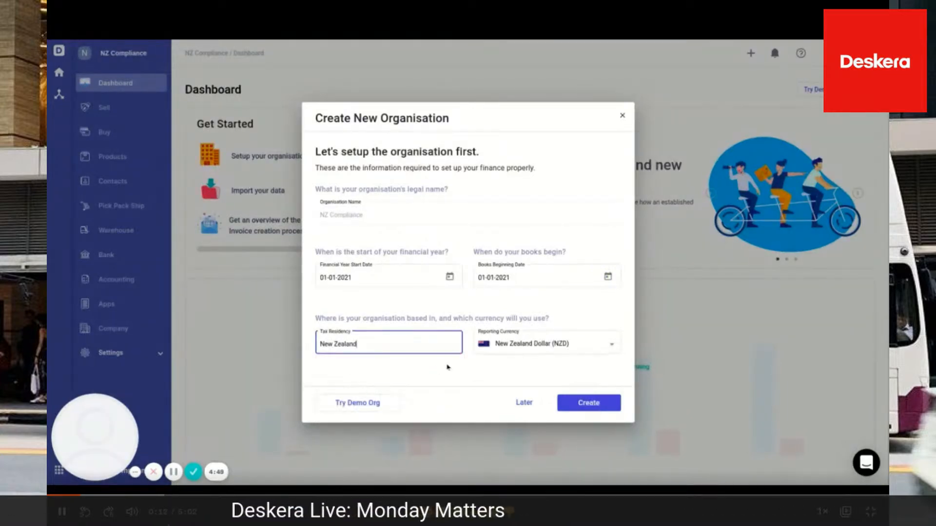
click(583, 403)
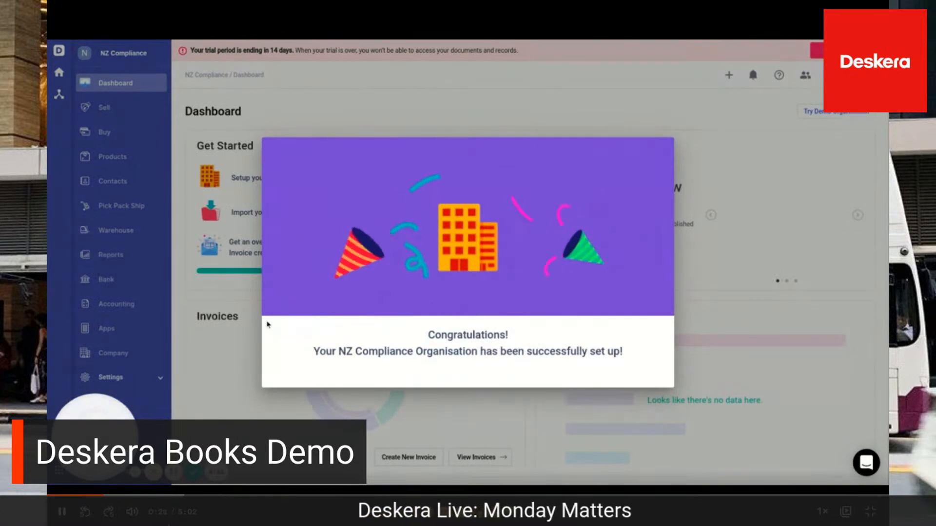
click(309, 369)
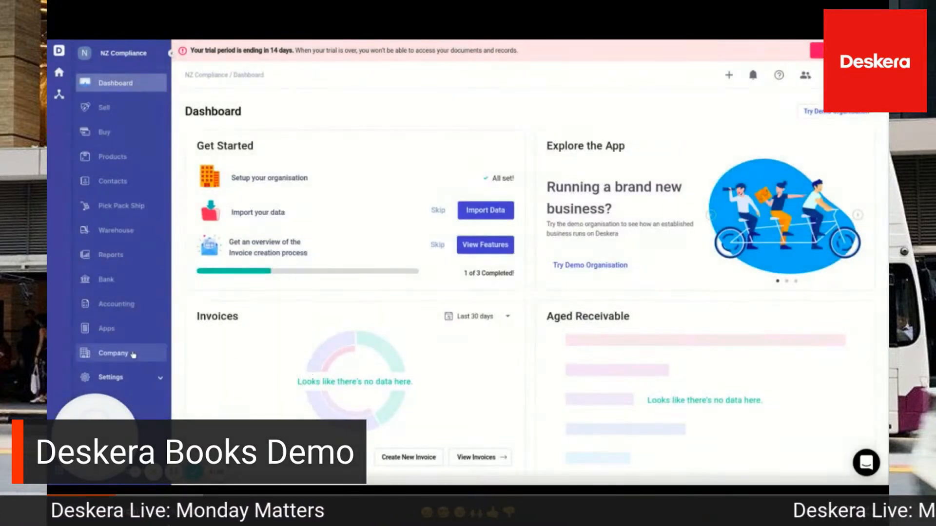
Enter the organisation's IRD number and GST number in the company's compliance settings and save the update
click(117, 354)
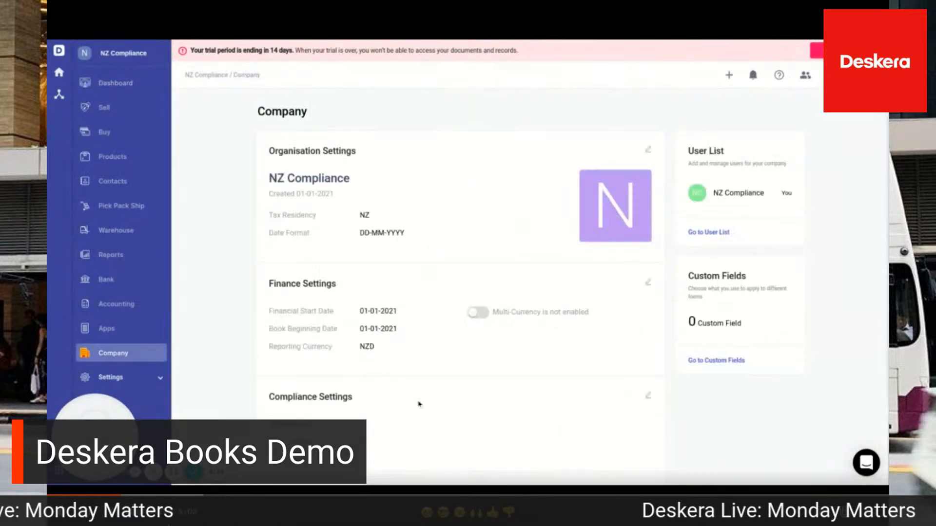
click(647, 398)
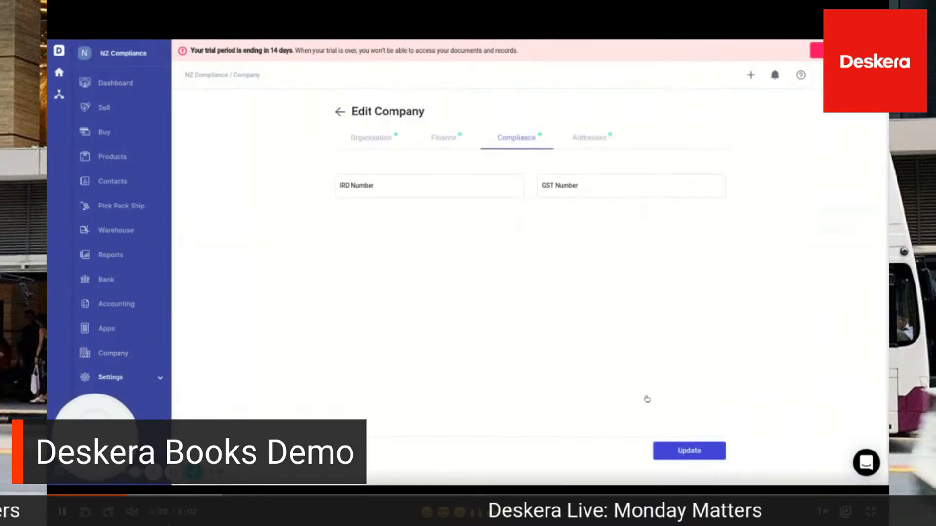
click(377, 186)
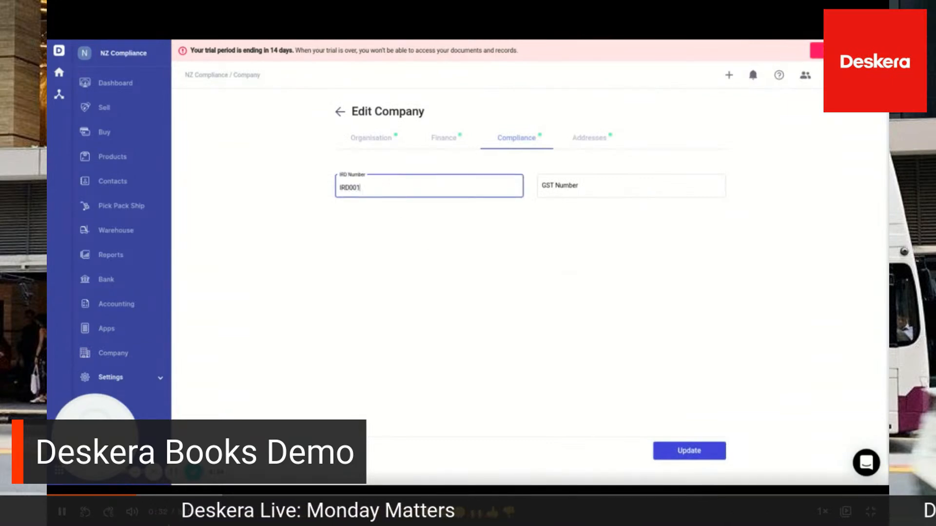
click(578, 184)
text(GST001)
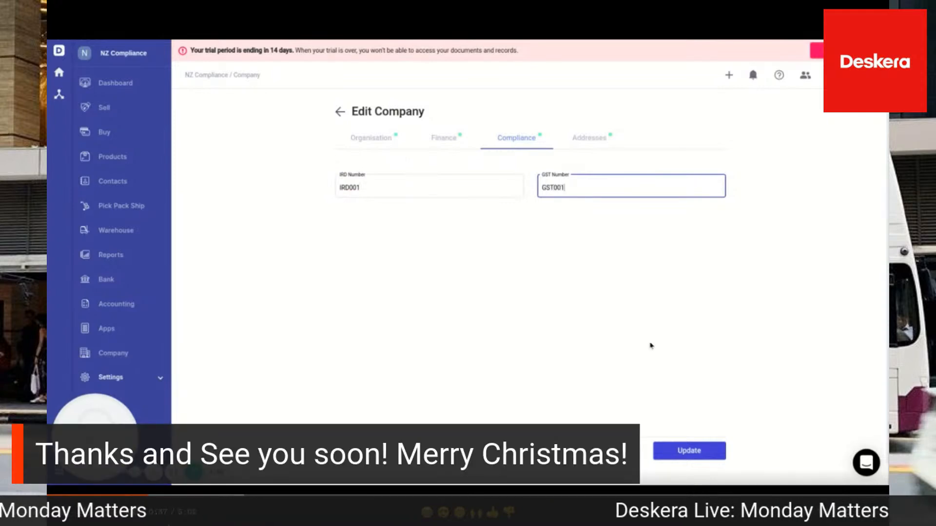
click(690, 451)
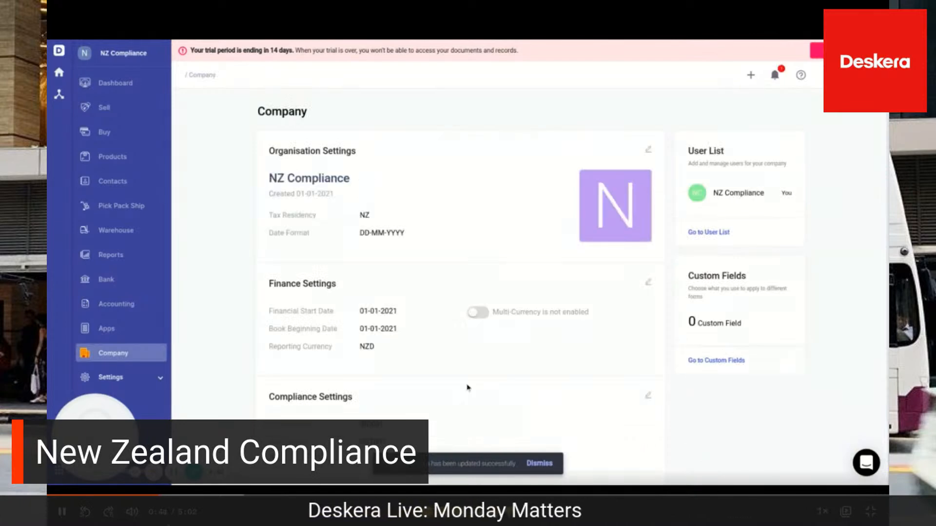
scroll(460, 385, down, 2)
scroll(458, 384, down, 1)
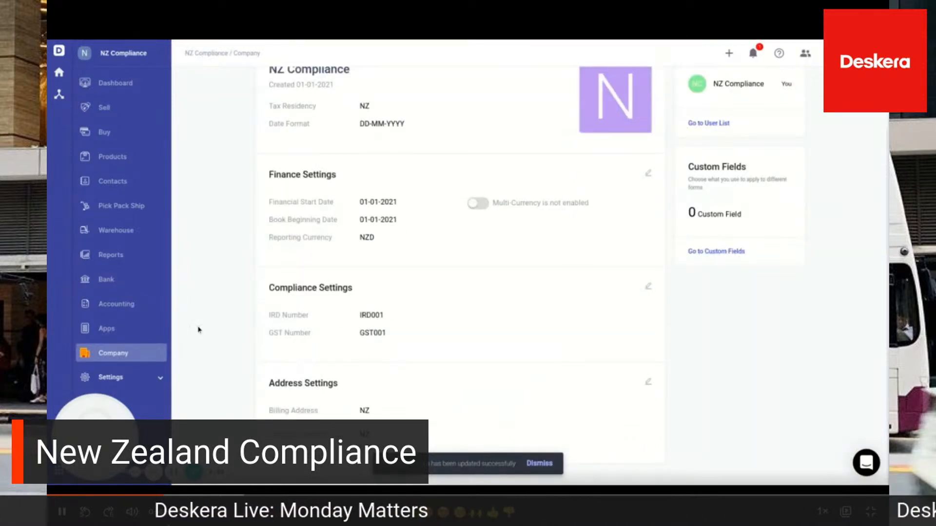
In the tax settings, add a new tax rate with name TAX001, 5 percent and tax code TAX001
click(141, 383)
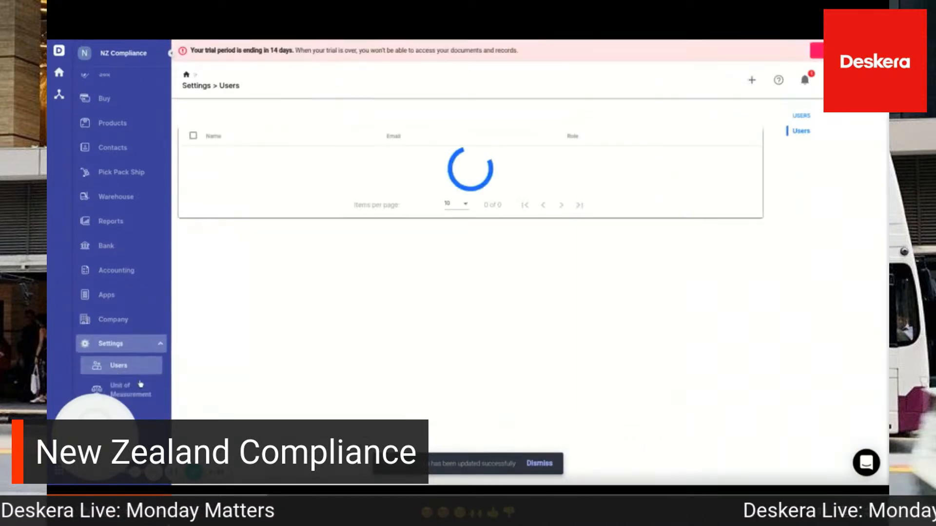
scroll(141, 385, down, 3)
click(118, 260)
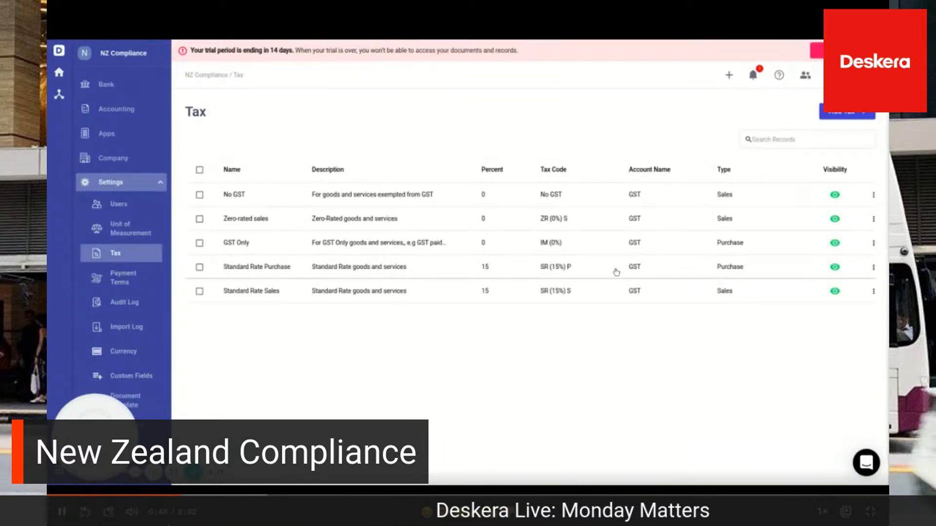
click(851, 114)
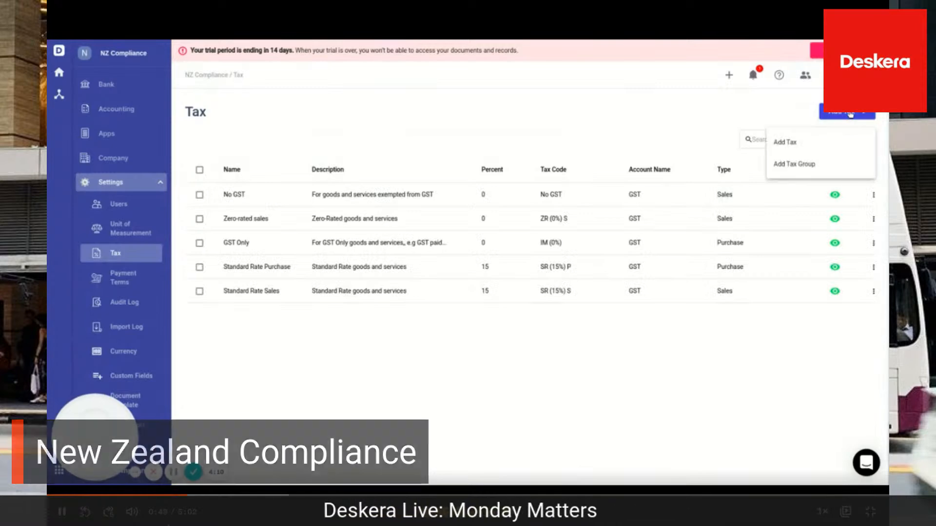
click(809, 143)
click(405, 184)
text(TAX001)
click(365, 227)
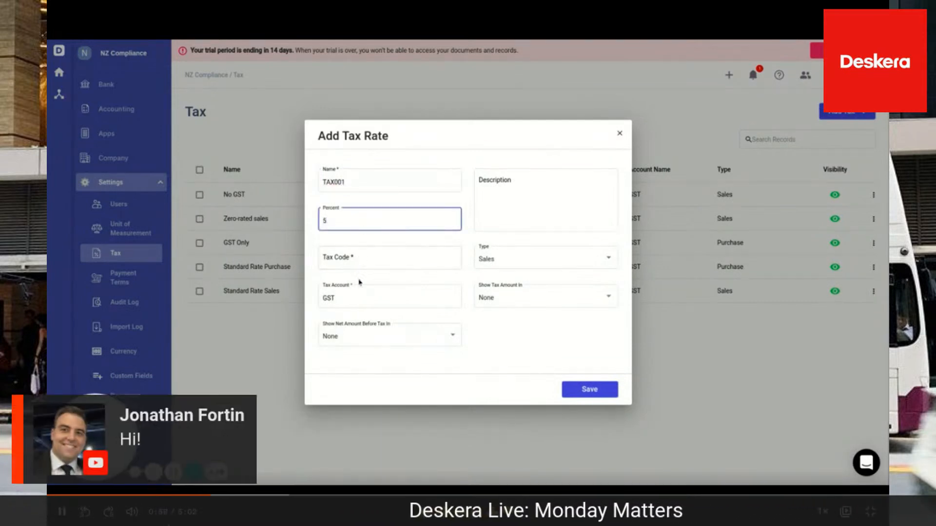
click(359, 259)
text(TAX001)
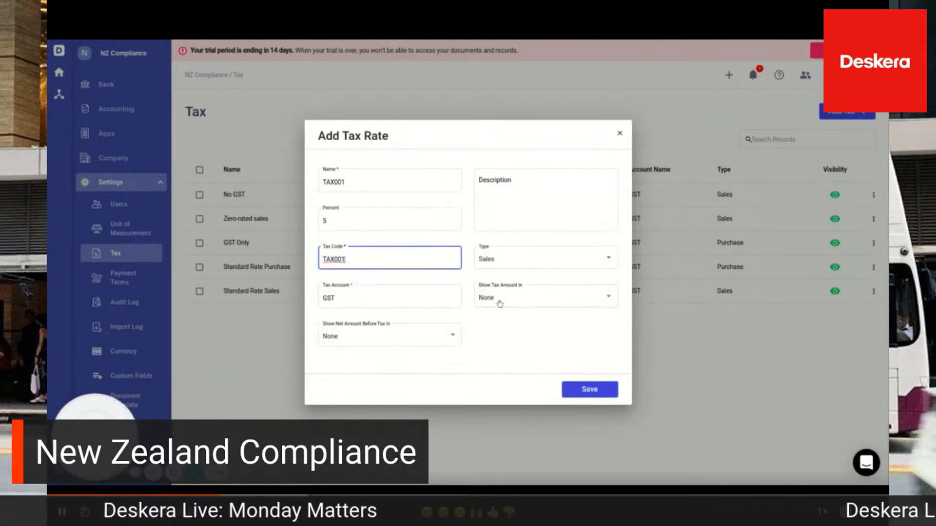
Show the new rate's tax amount in Box 5 and its net amount before tax in Box 6 only
click(500, 302)
click(472, 322)
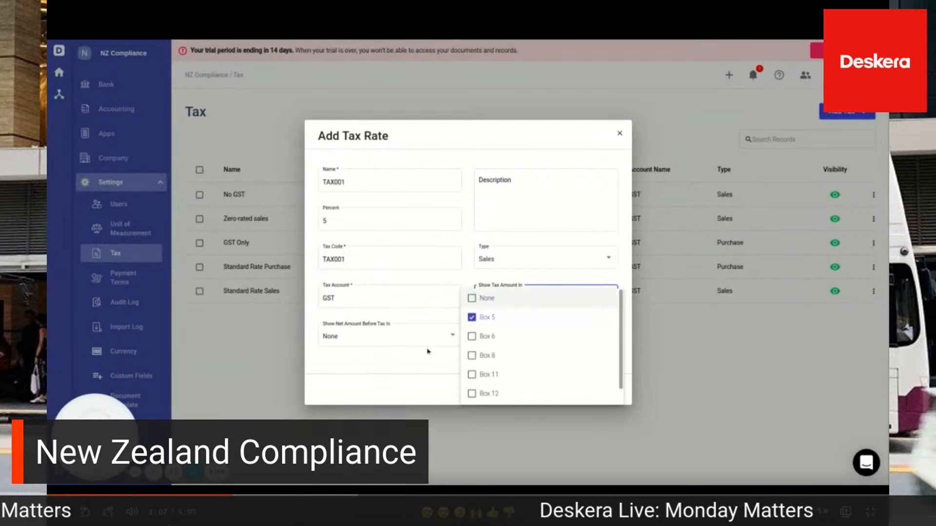
click(415, 359)
click(385, 337)
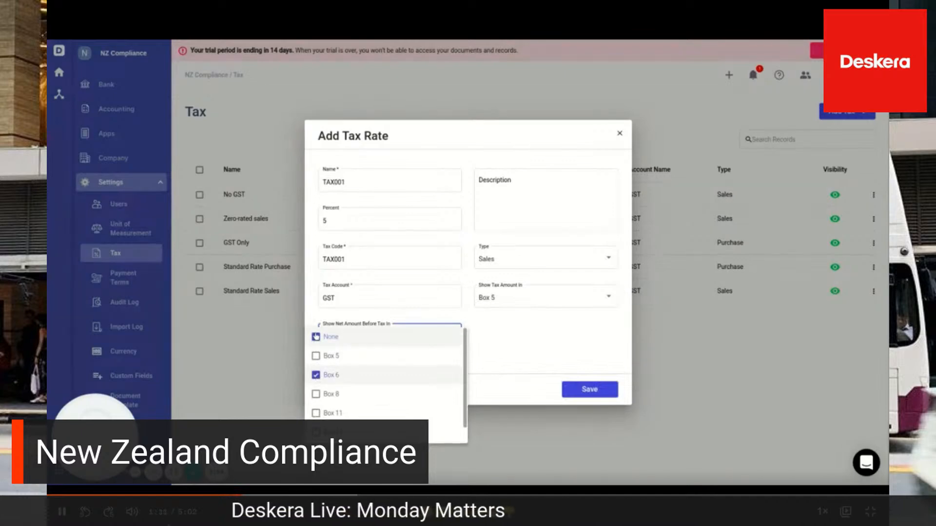
click(316, 337)
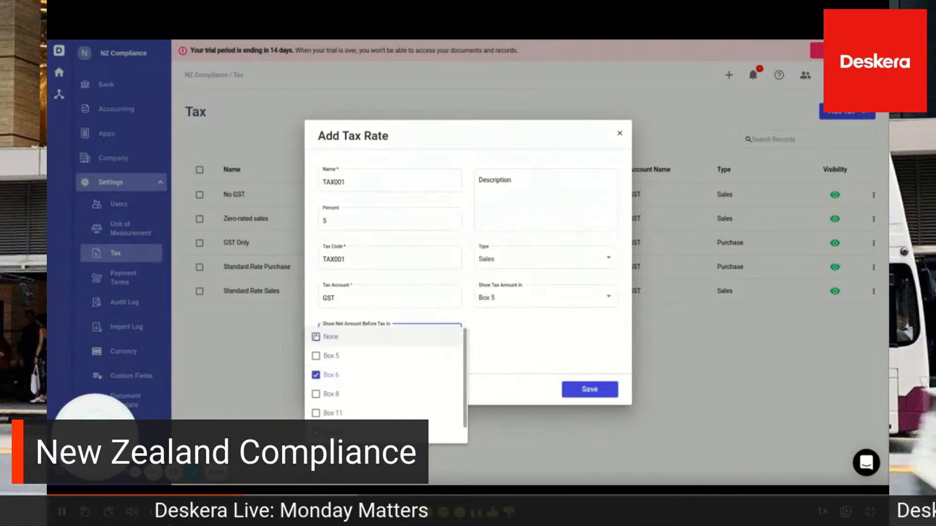
click(517, 338)
Set the tax rate's type to Both and save it
click(529, 260)
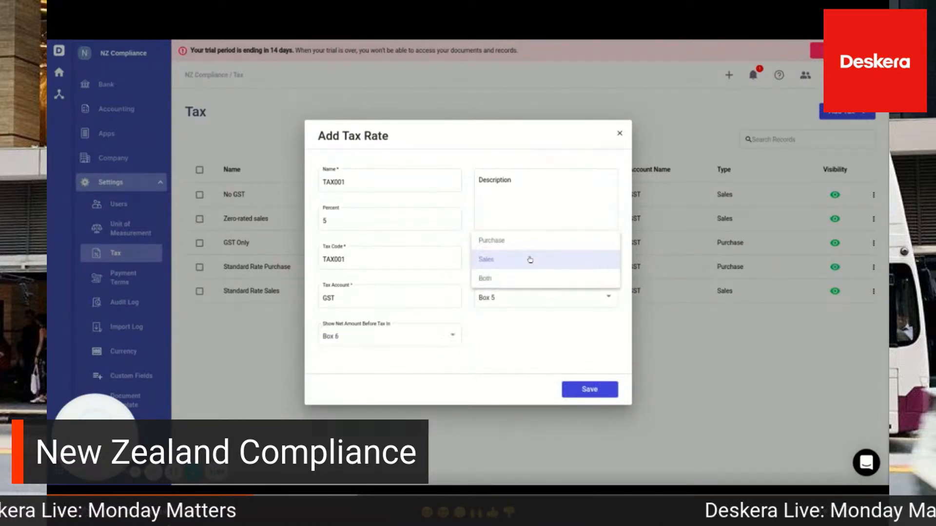
click(485, 279)
click(585, 390)
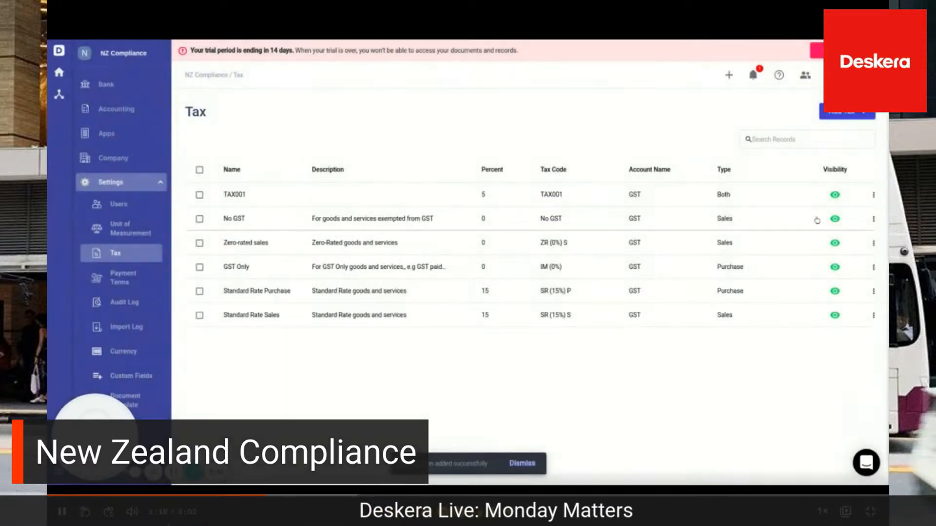
Add a tax group with name TAXGROUP, tax code TAXGROUP and type Both
click(860, 114)
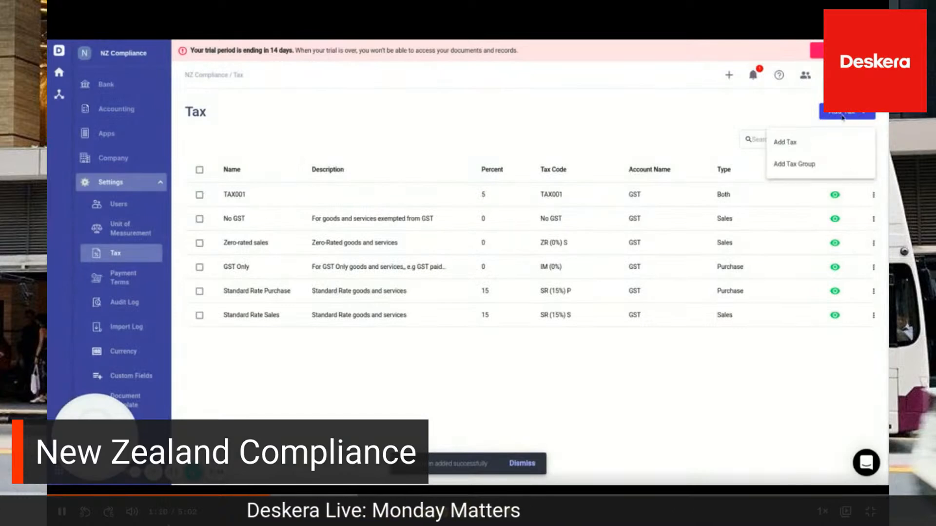
click(789, 166)
click(460, 187)
text(TAXGROUP)
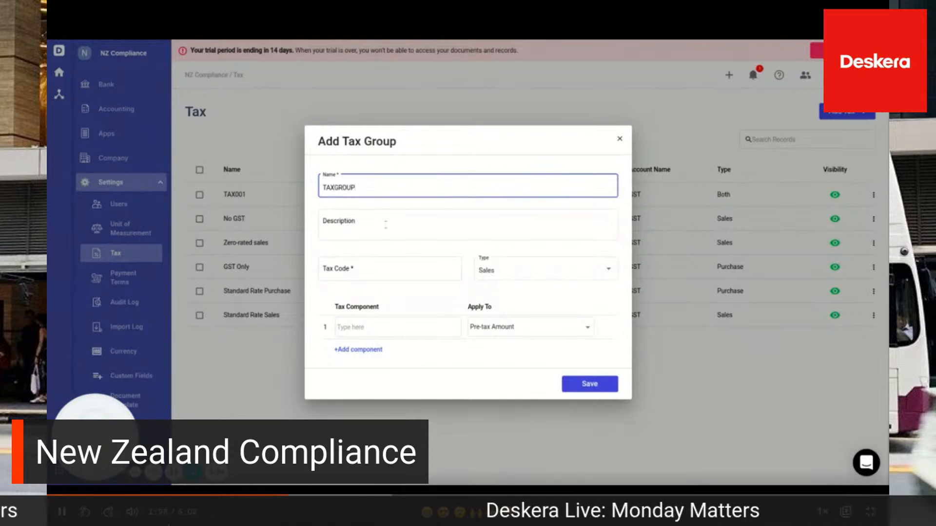
click(357, 269)
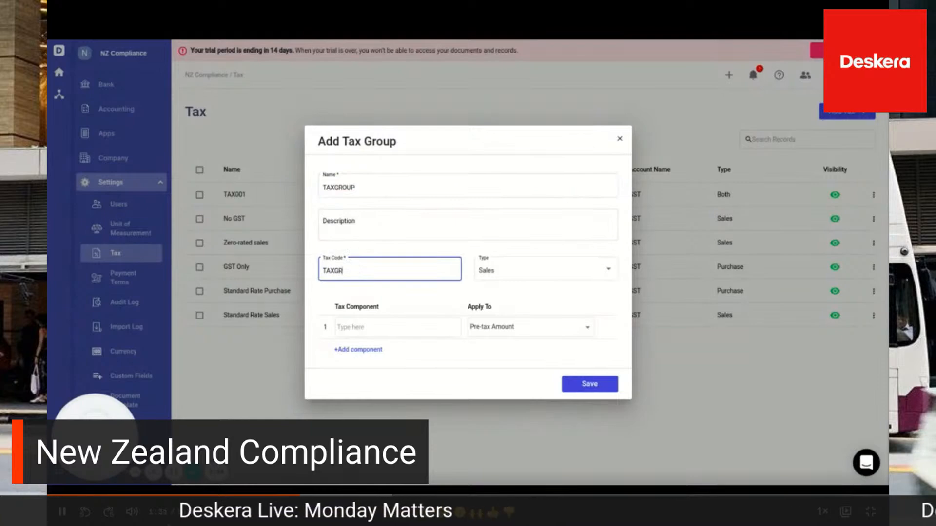
text(TAXGROUP)
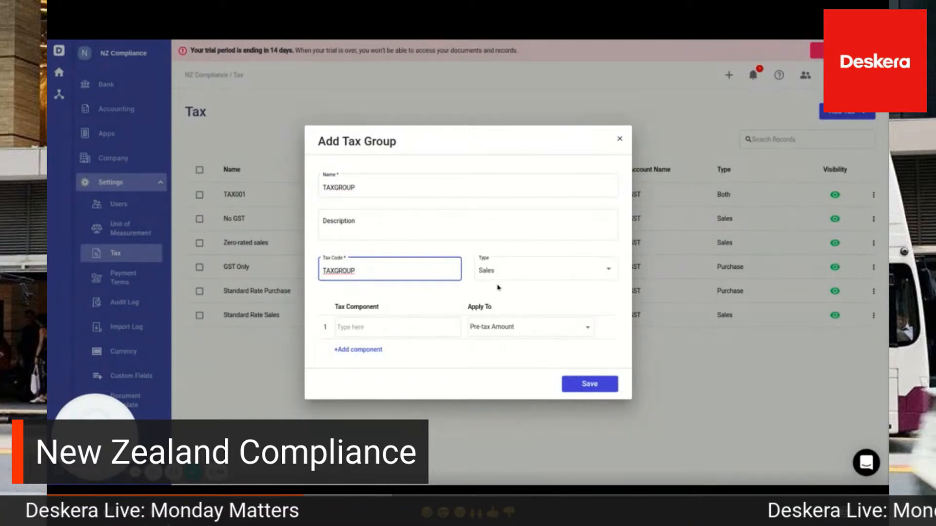
click(502, 272)
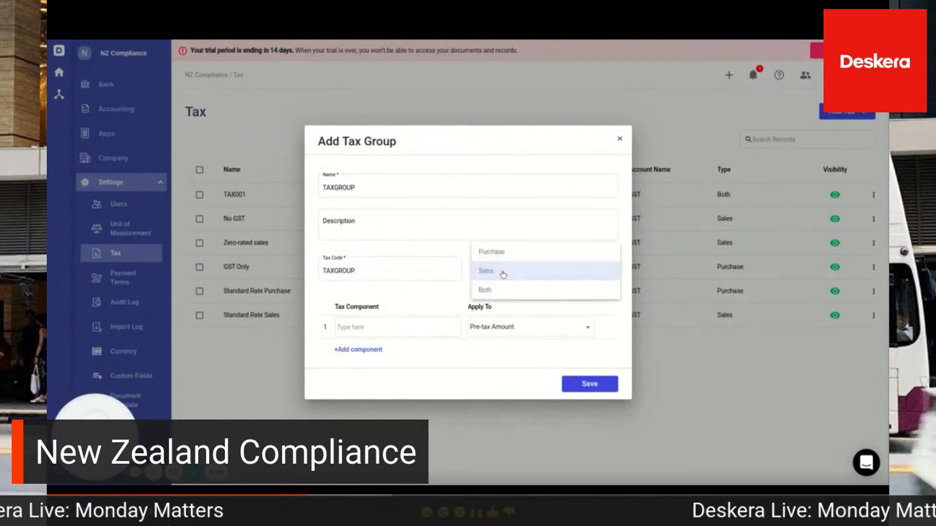
click(485, 290)
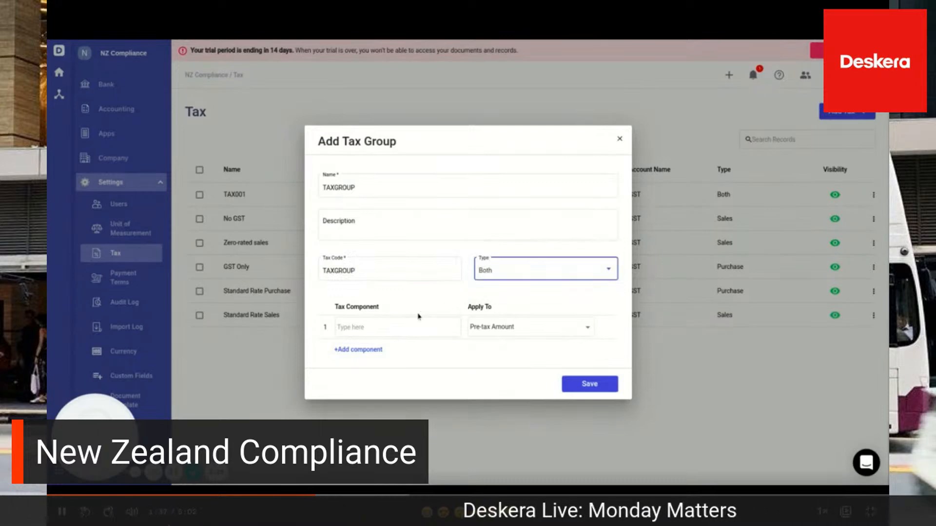
Add Standard Rate Purchase and Standard Rate Sales as the group's tax components and save the tax group
click(371, 329)
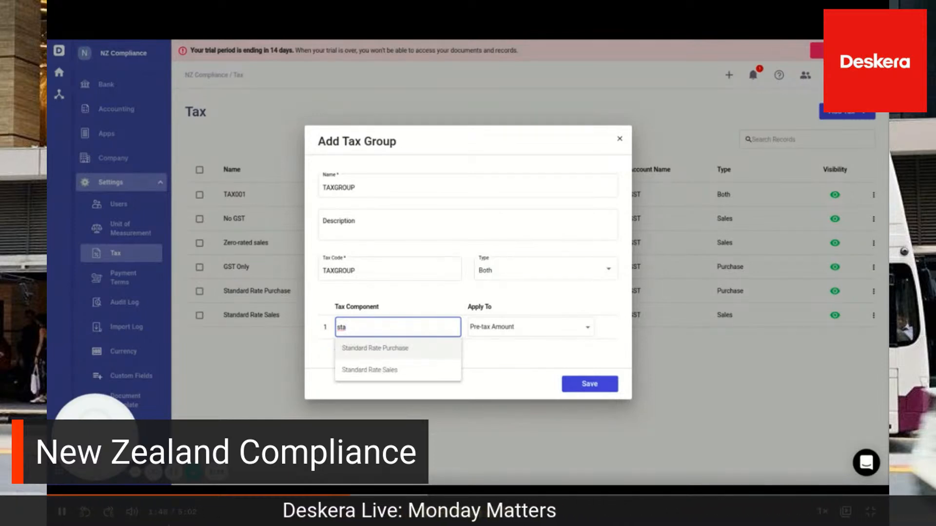
click(371, 356)
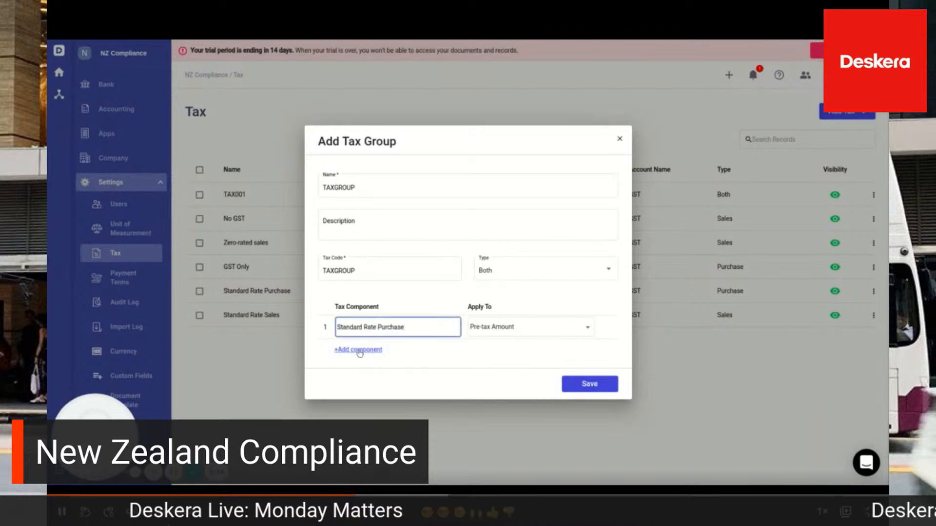
click(359, 350)
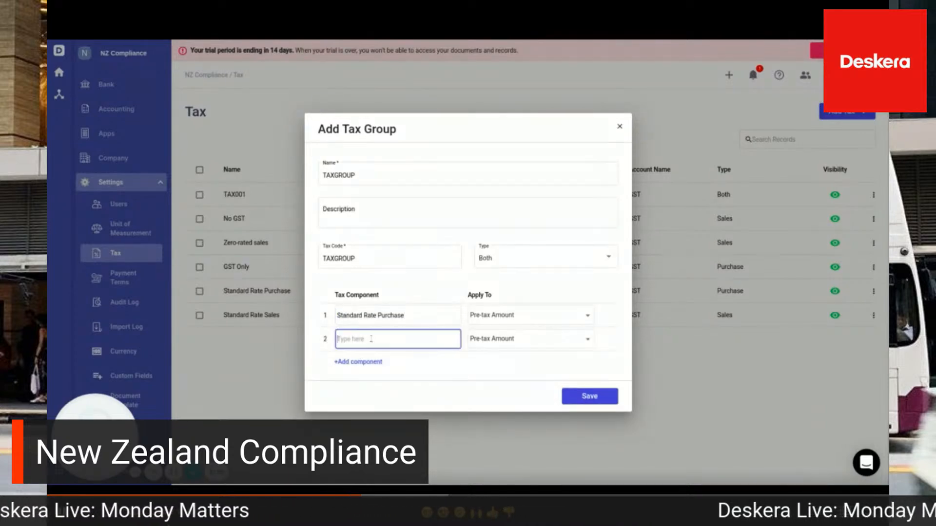
text(stan)
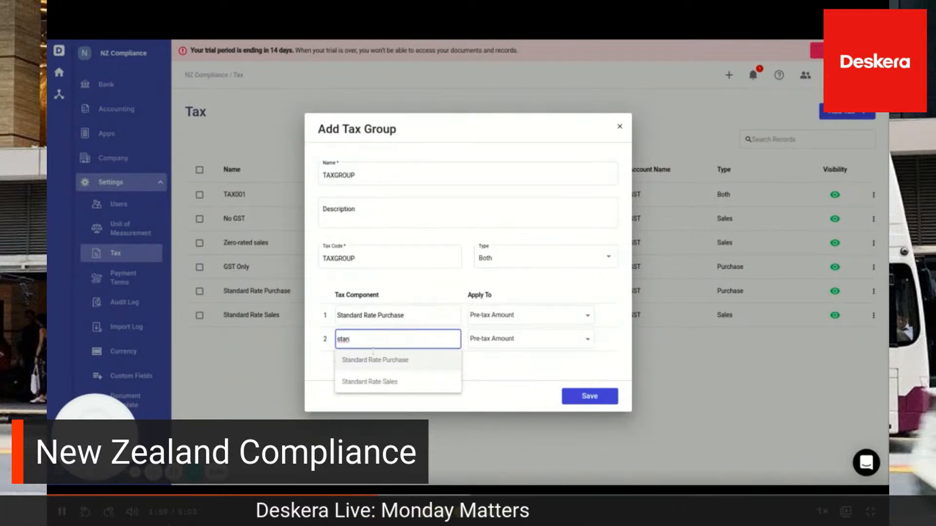
click(385, 383)
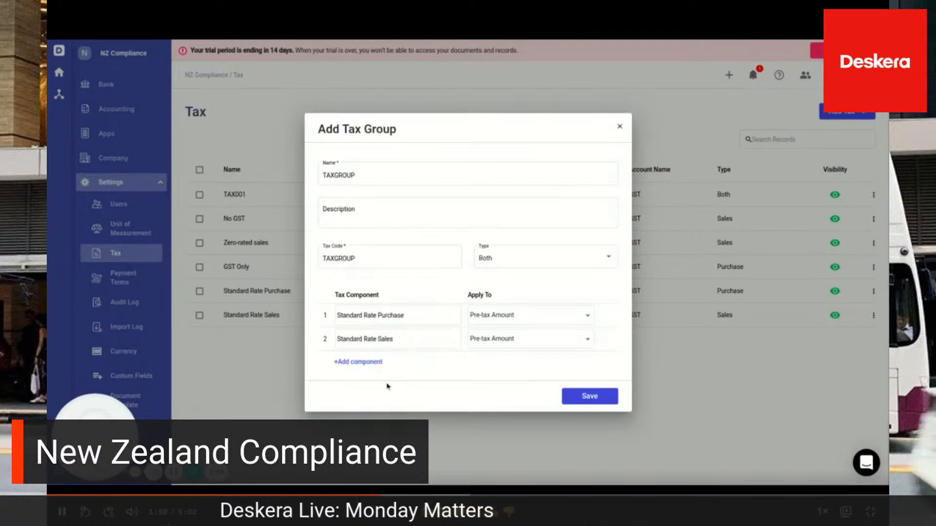
click(590, 397)
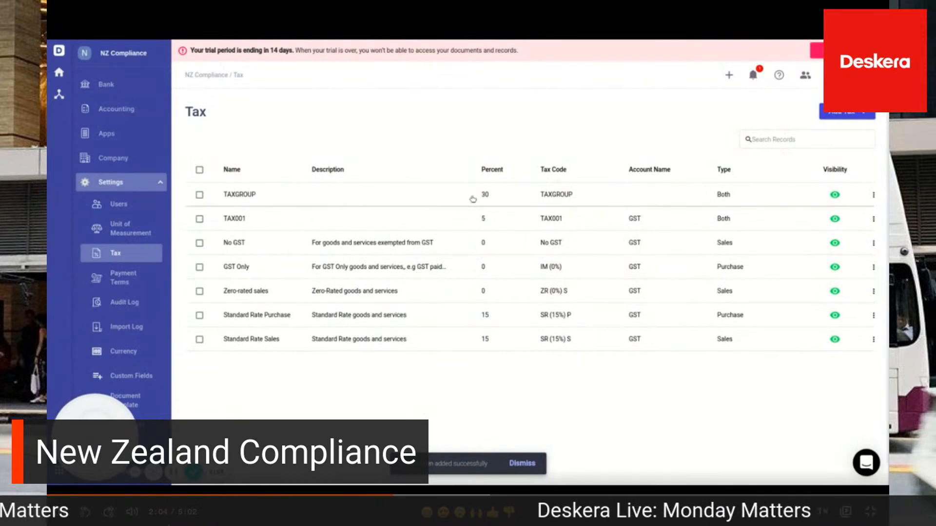
Start a new product of type Tracked and name it Product
scroll(109, 119, up, 4)
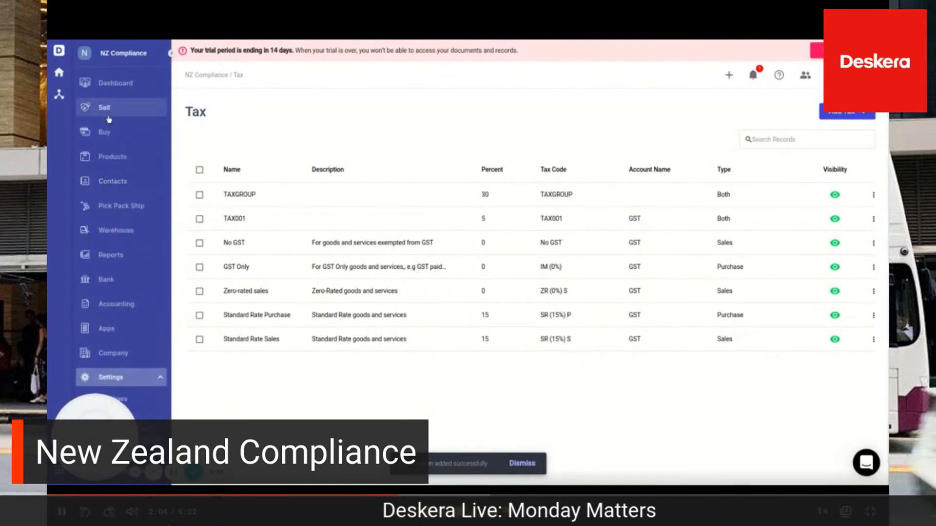
click(113, 157)
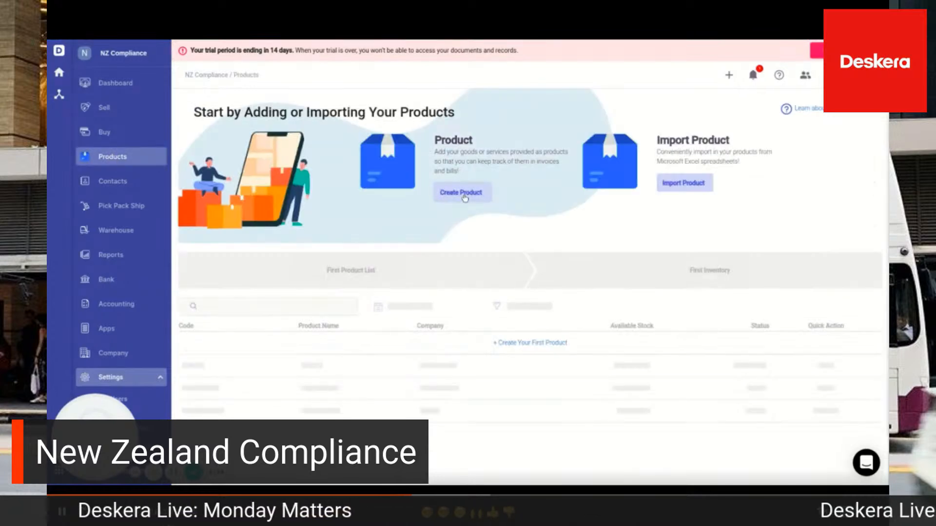
click(464, 194)
click(370, 271)
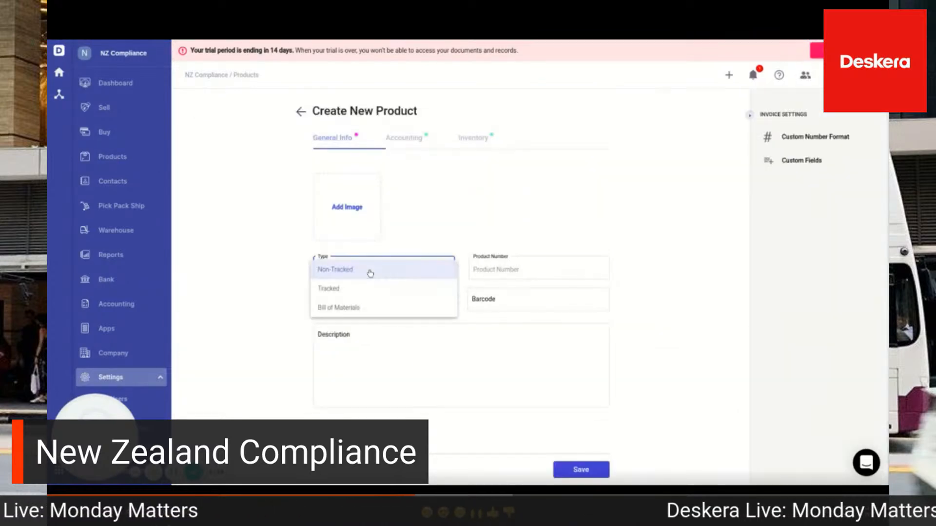
click(338, 293)
click(338, 297)
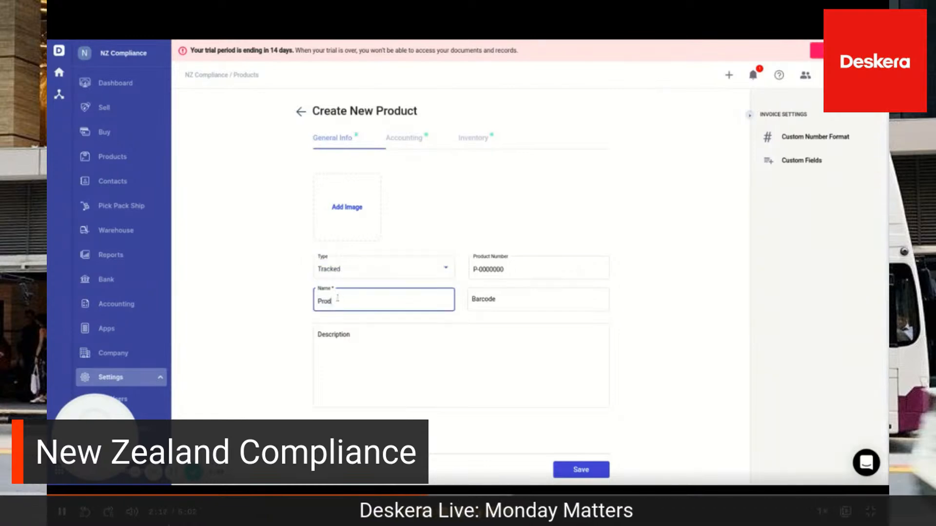
Set both the product's purchase tax and sales tax to TAXGROUP and save the product
click(410, 141)
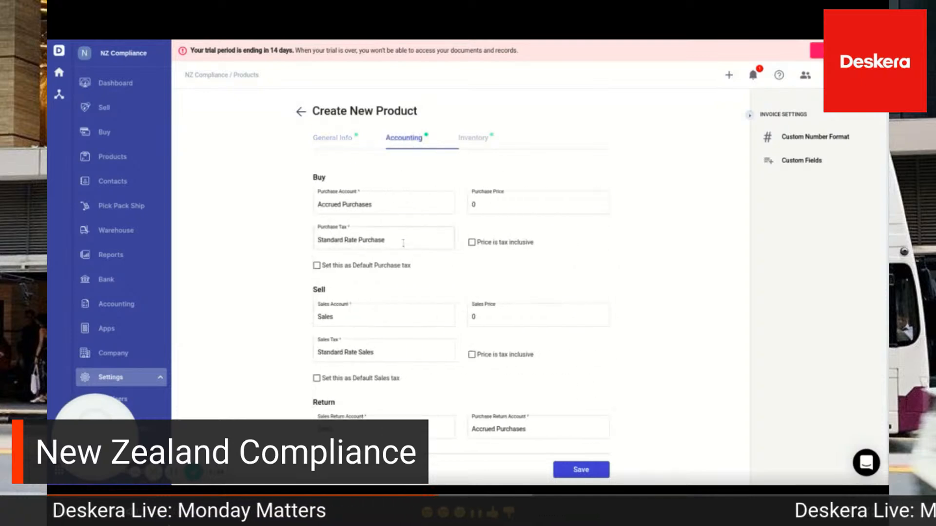
click(403, 242)
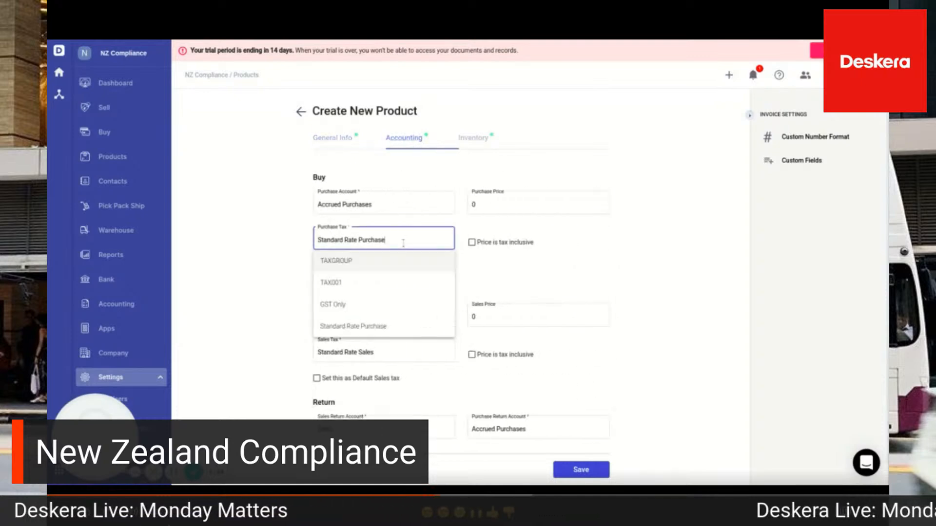
click(351, 260)
click(384, 352)
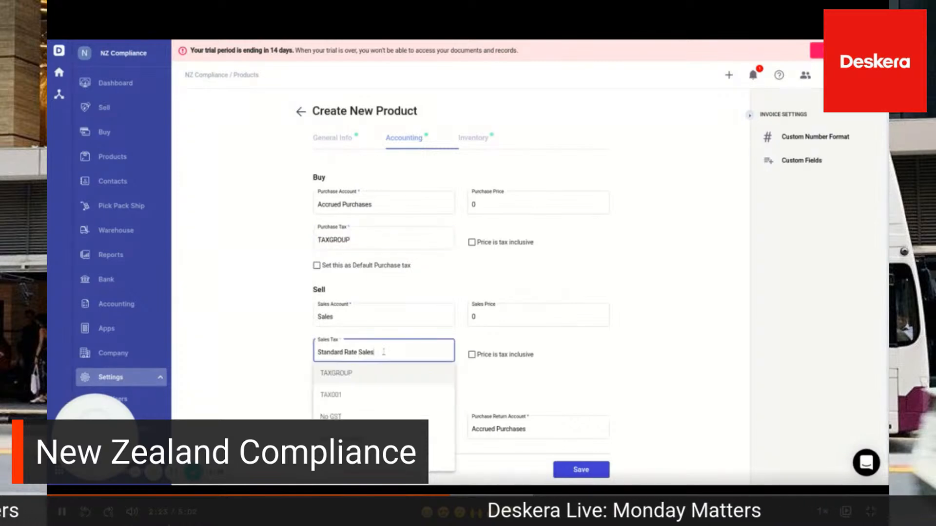
click(349, 376)
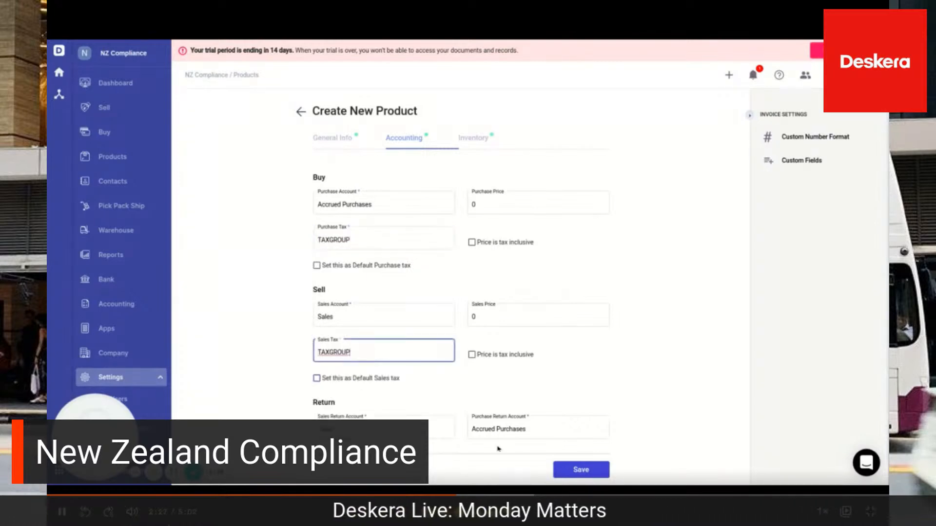
click(589, 471)
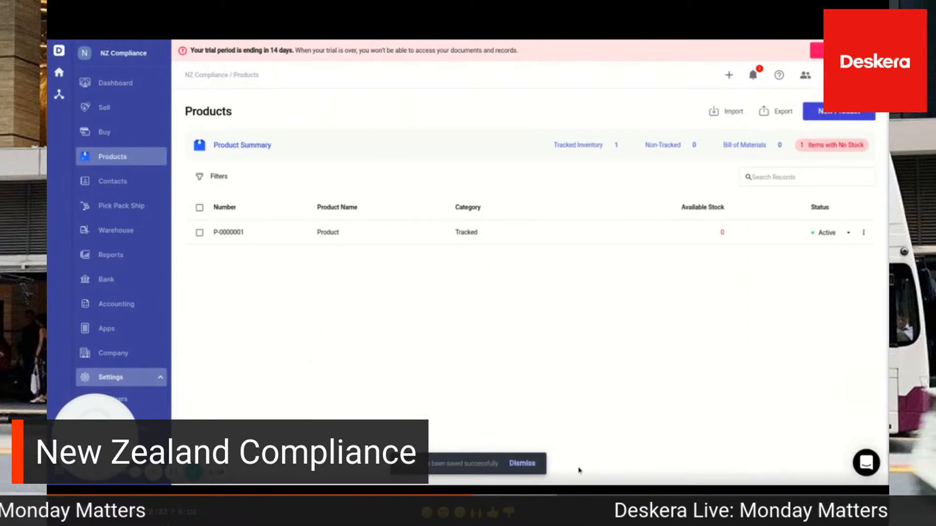
Start a new contact and name it Contact
click(117, 185)
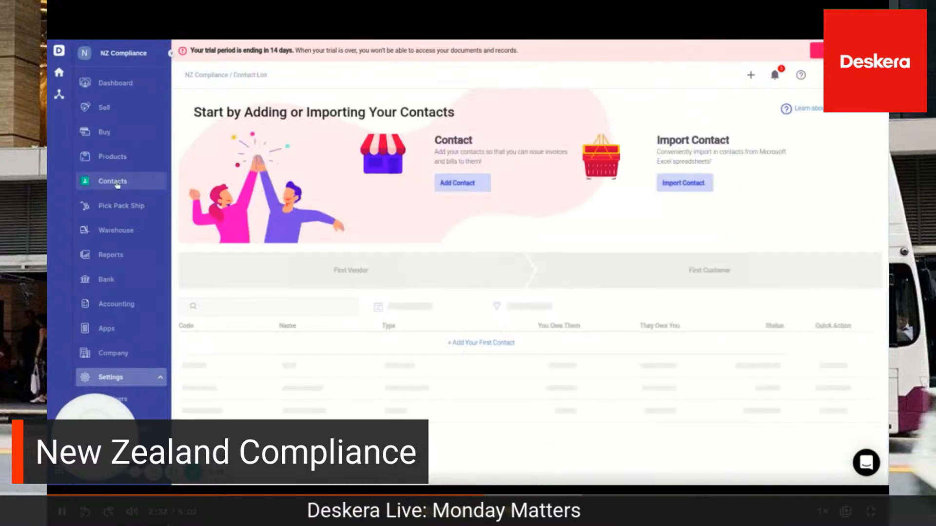
click(457, 185)
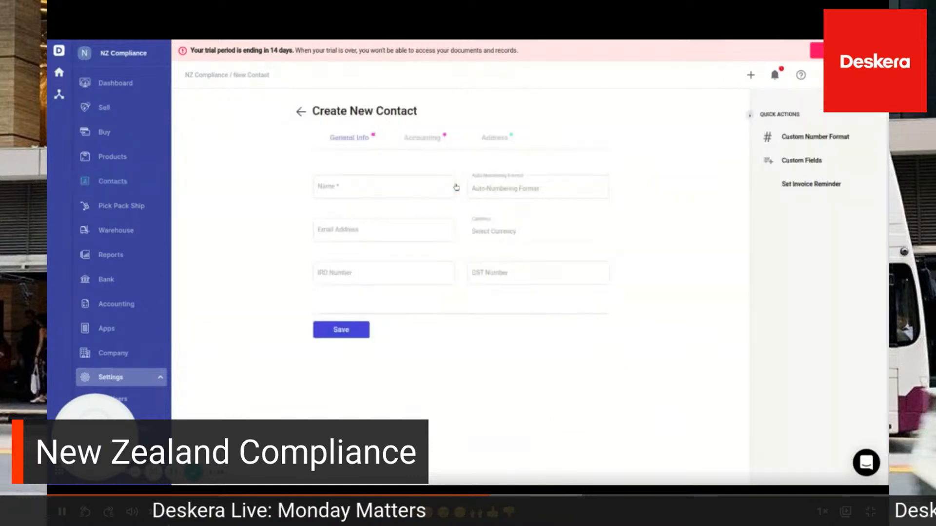
click(387, 188)
text(C)
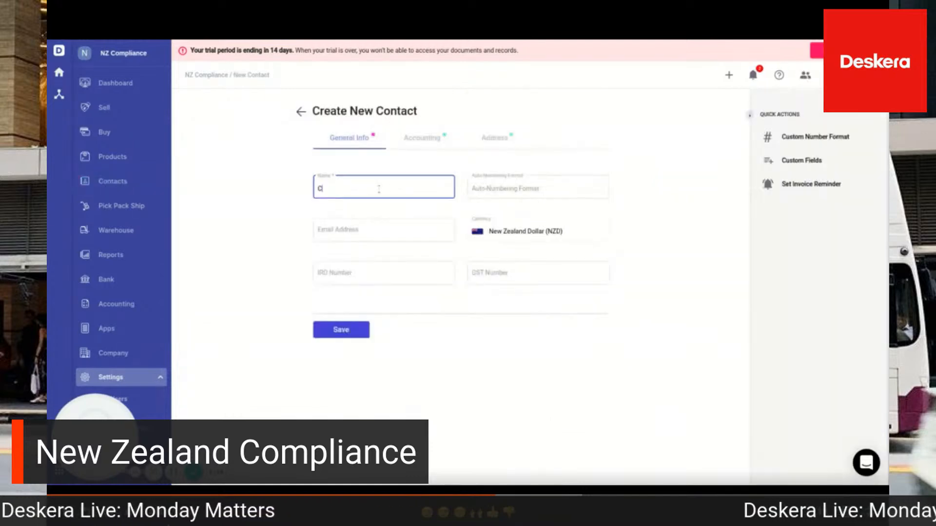
text(ontact)
Enter the contact's IRD number and GST number and save the contact
click(340, 274)
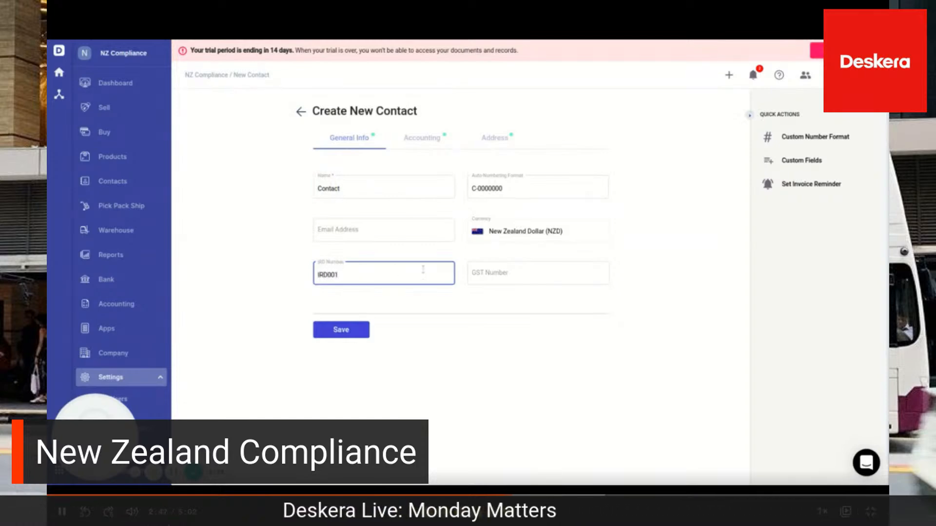
click(508, 276)
text(GST0011)
click(342, 331)
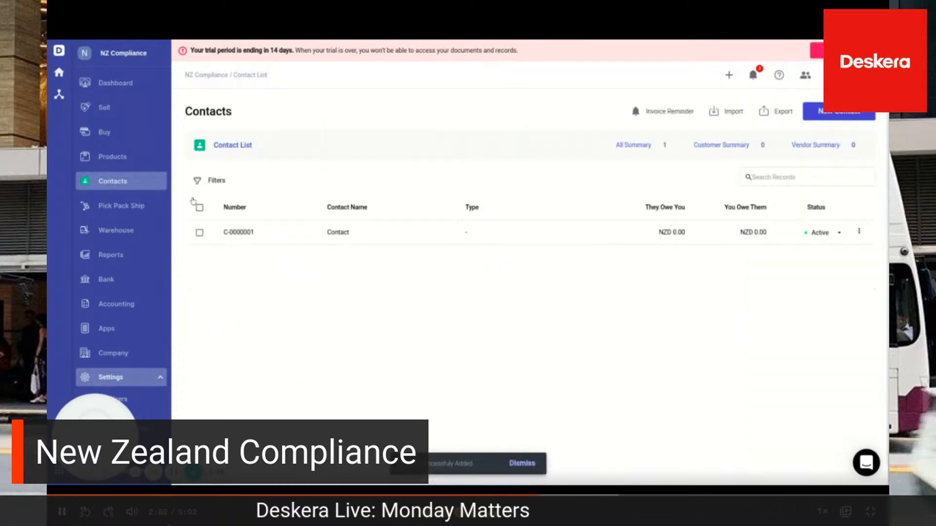
Start a new purchase order and assign the contact named Contact to it
click(103, 135)
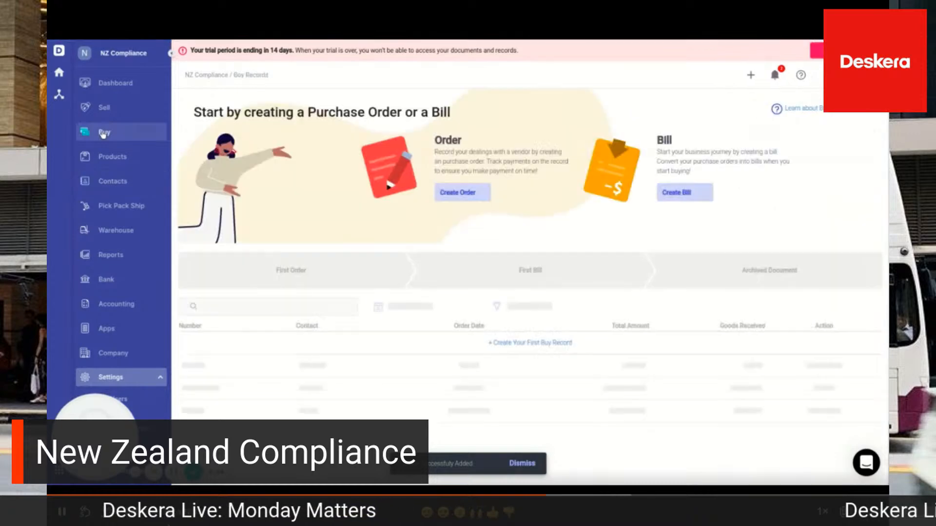
click(474, 196)
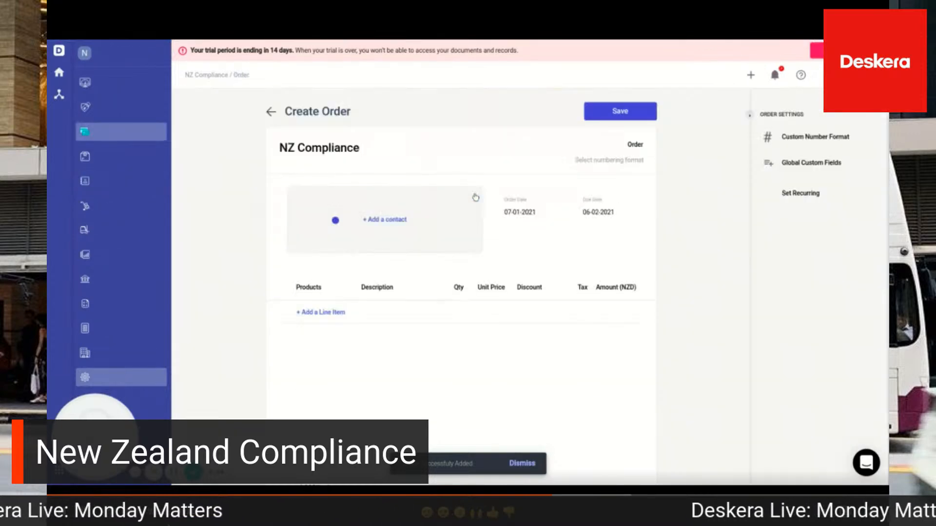
click(345, 222)
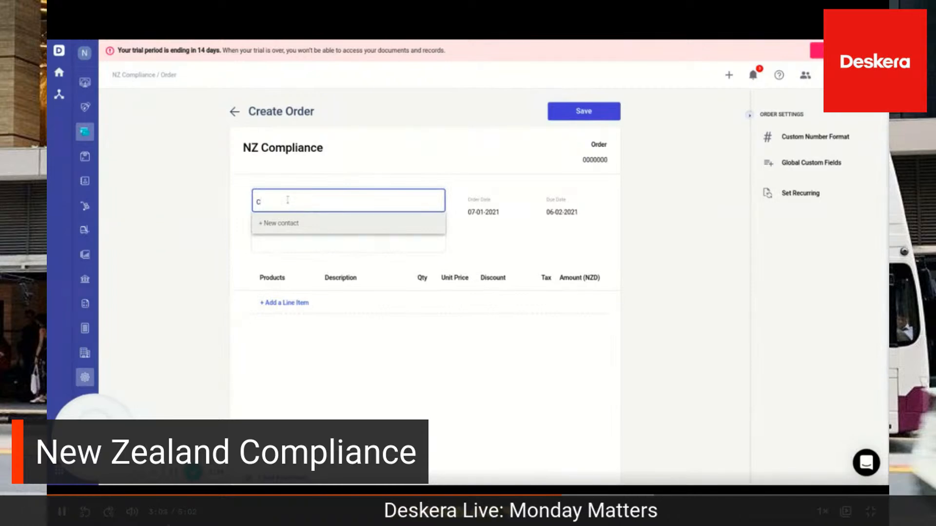
click(275, 245)
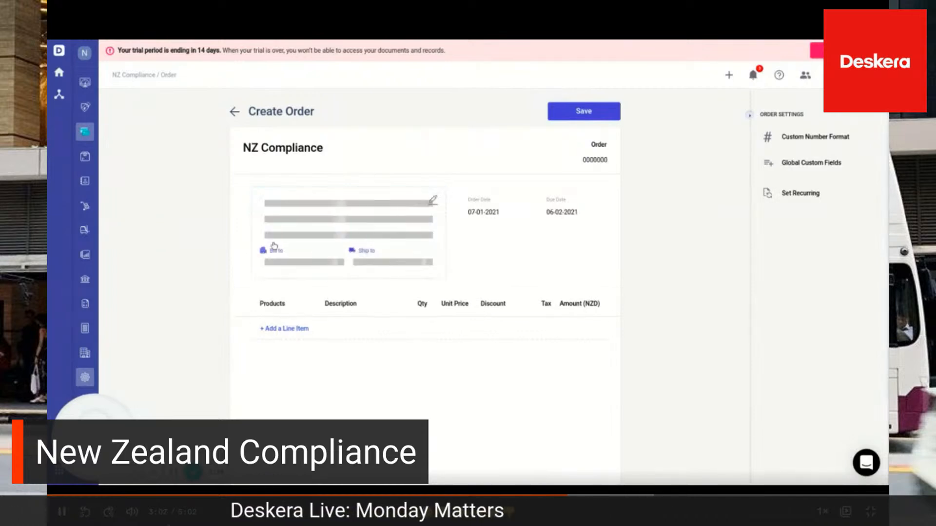
Add Product as the order's first line item with a unit price of 100.00
click(280, 303)
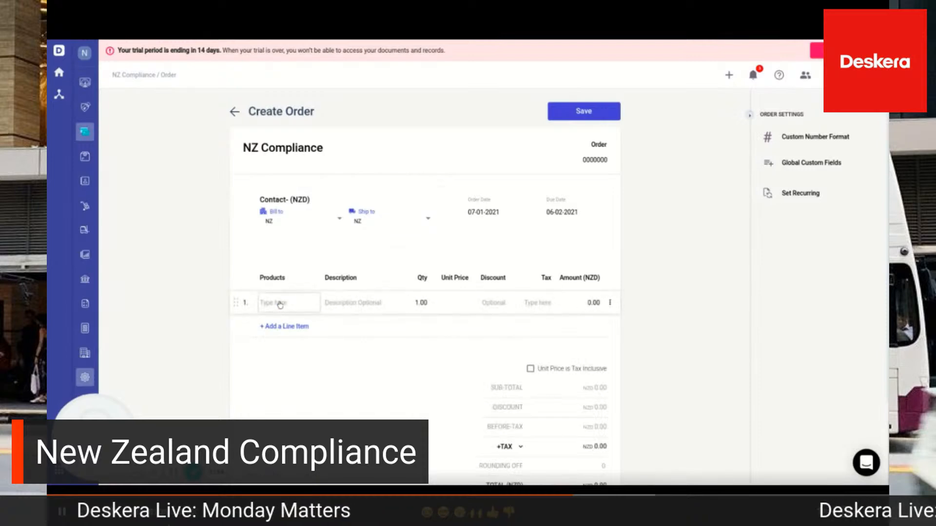
click(279, 302)
text(Pr)
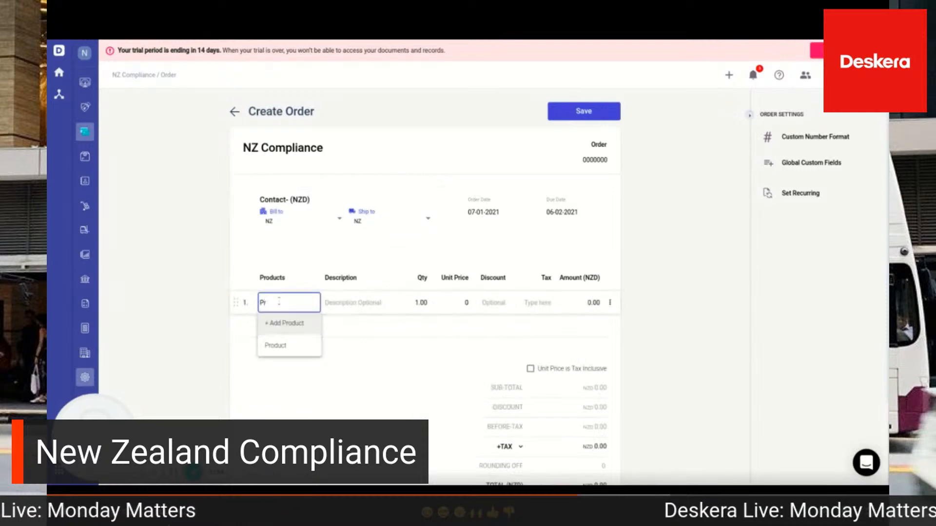
click(276, 346)
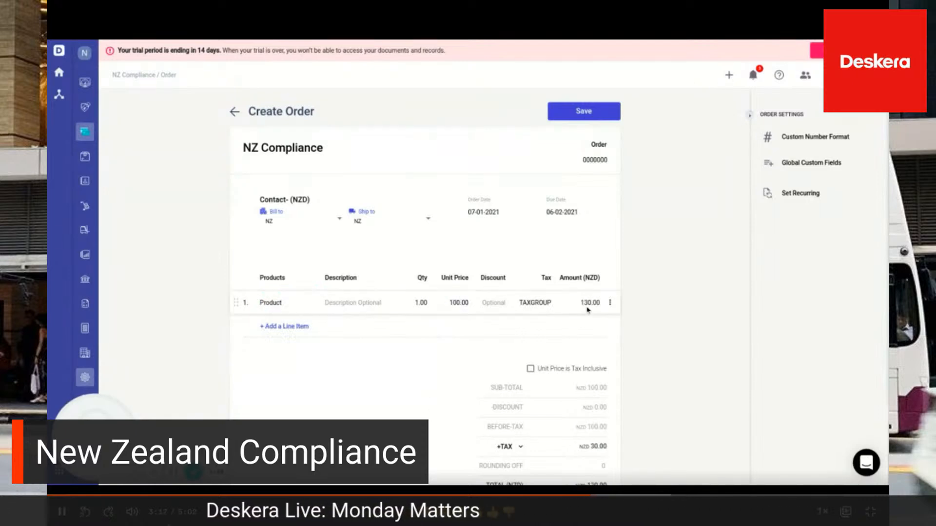
Expand the order's tax breakdown to check its components, and save the purchase order
scroll(658, 362, down, 2)
click(520, 348)
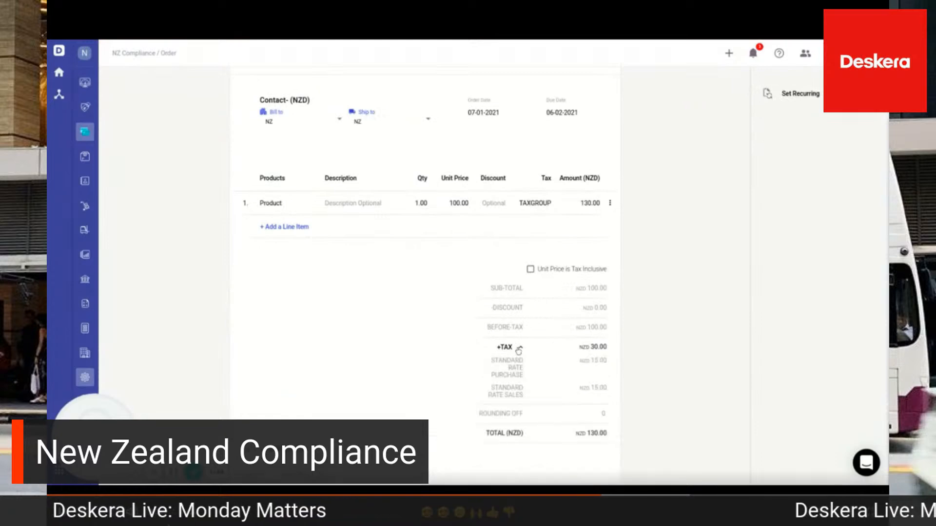
scroll(547, 393, up, 2)
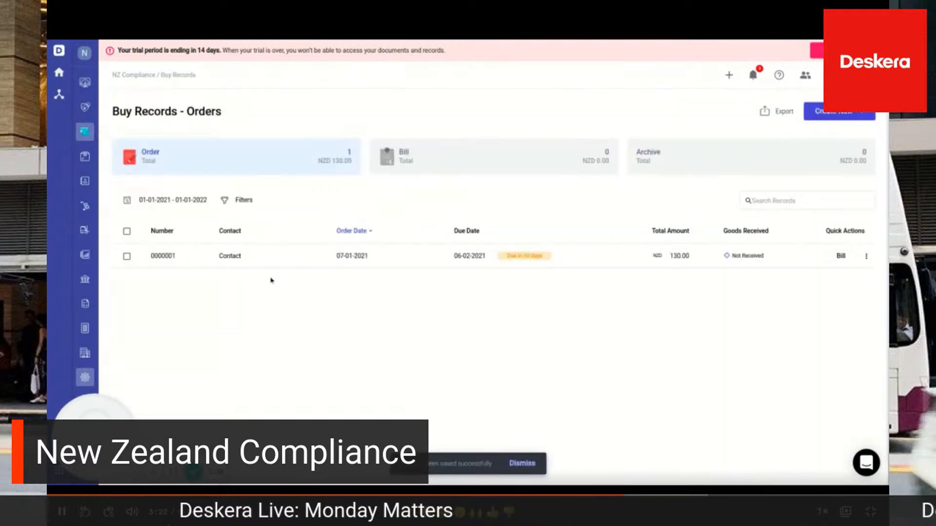
Open the saved purchase order and convert it to a bill without auto-receiving the goods
click(245, 260)
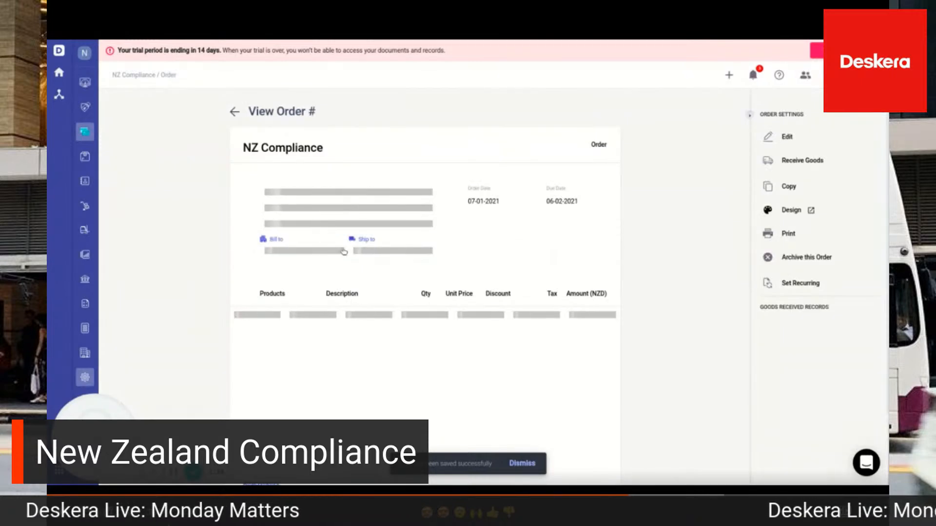
click(574, 114)
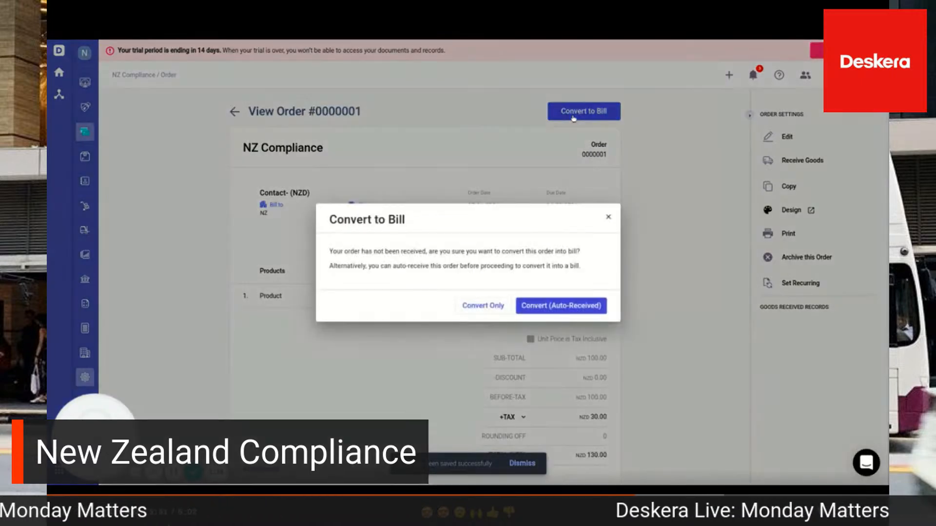
click(482, 307)
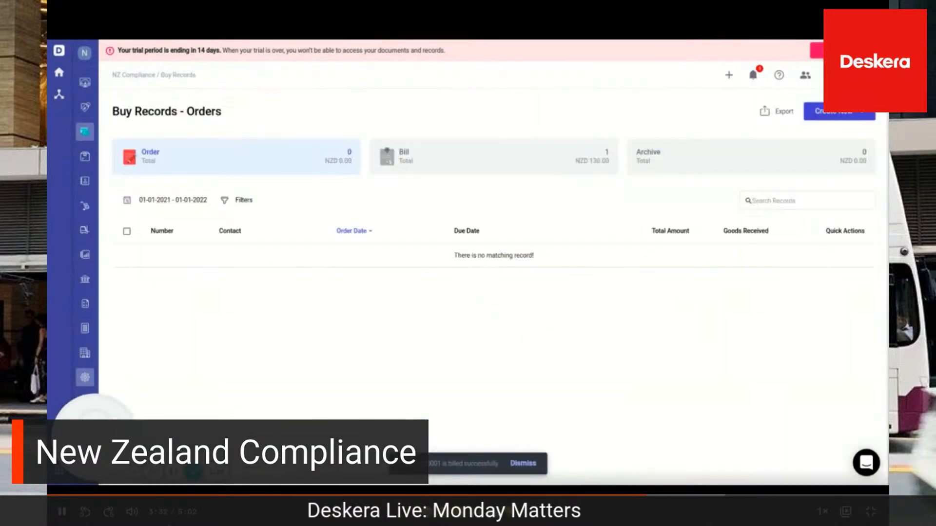
Open the new bill from the buy records and expand its tax breakdown
click(463, 169)
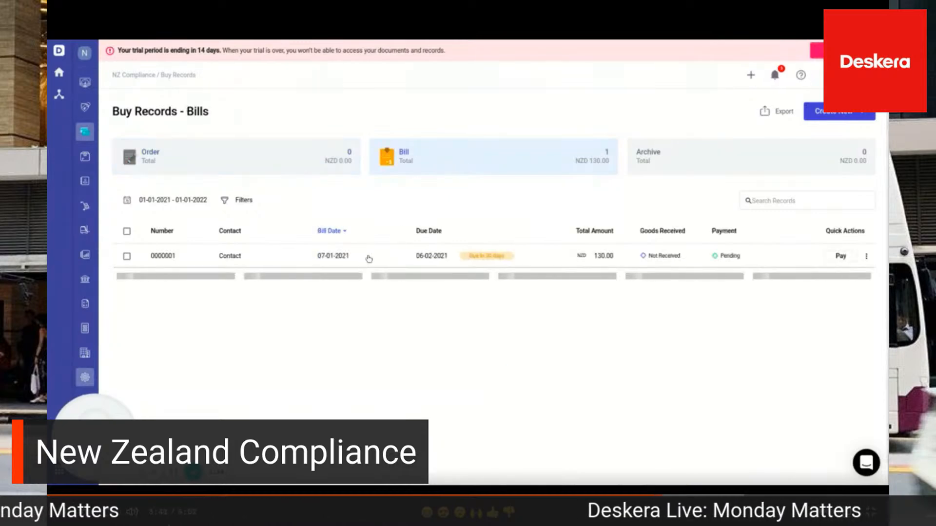
click(364, 262)
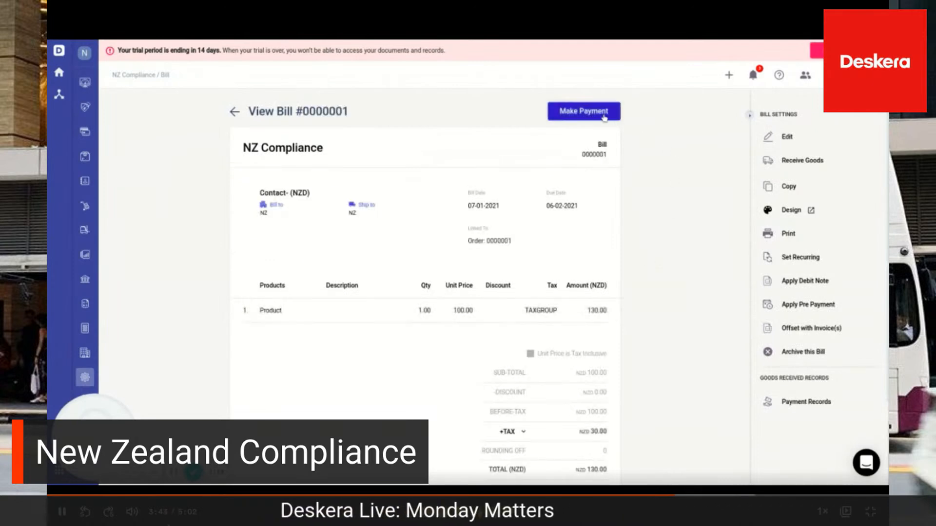
click(524, 433)
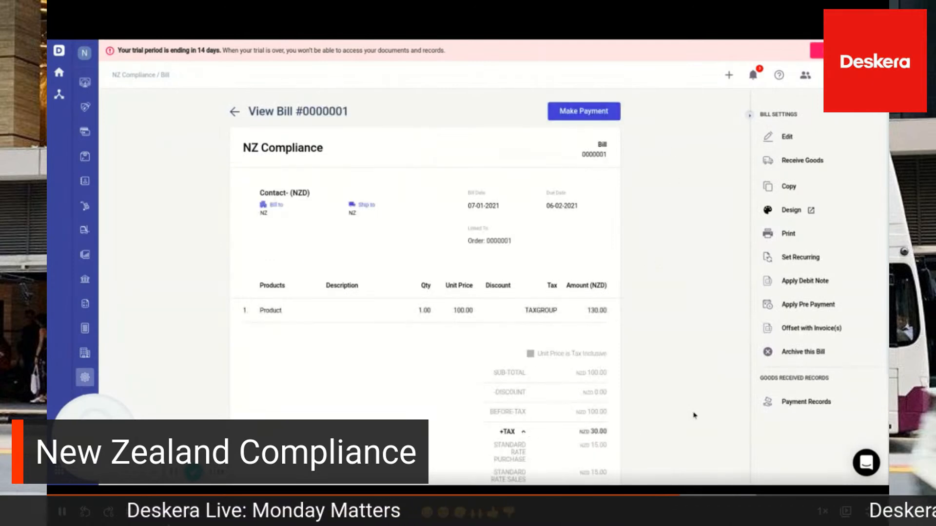
Start a payment for the bill from Bank with payment type Cheque
click(574, 113)
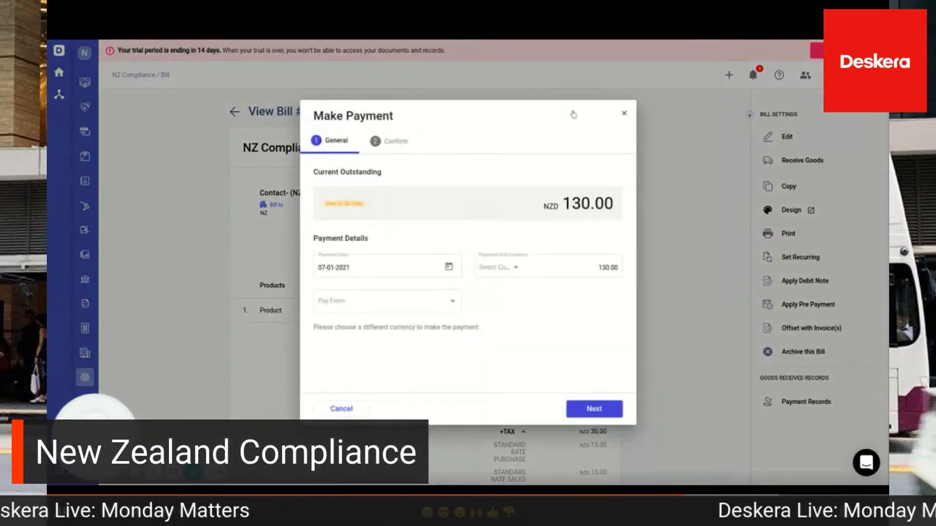
click(537, 309)
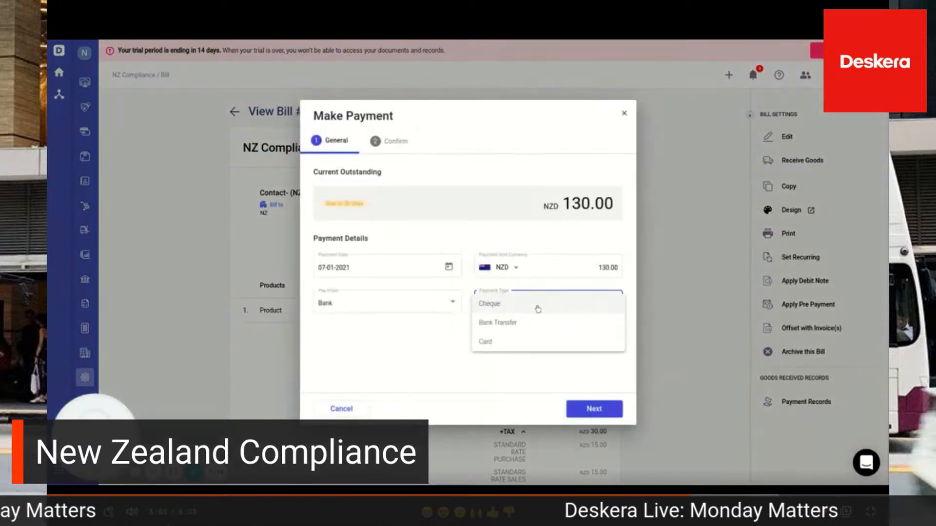
click(507, 307)
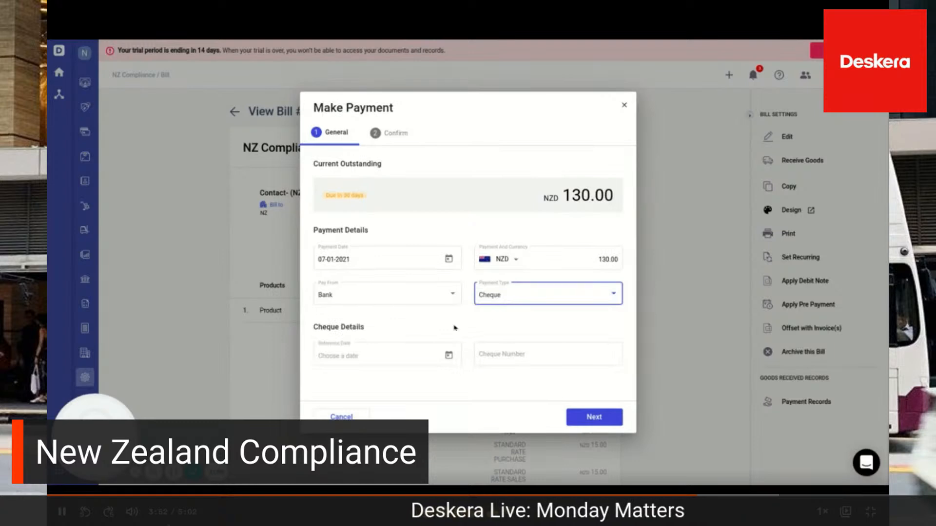
Set the cheque's reference date to 01-01-2021 and its number to 1, and confirm the payment
click(449, 356)
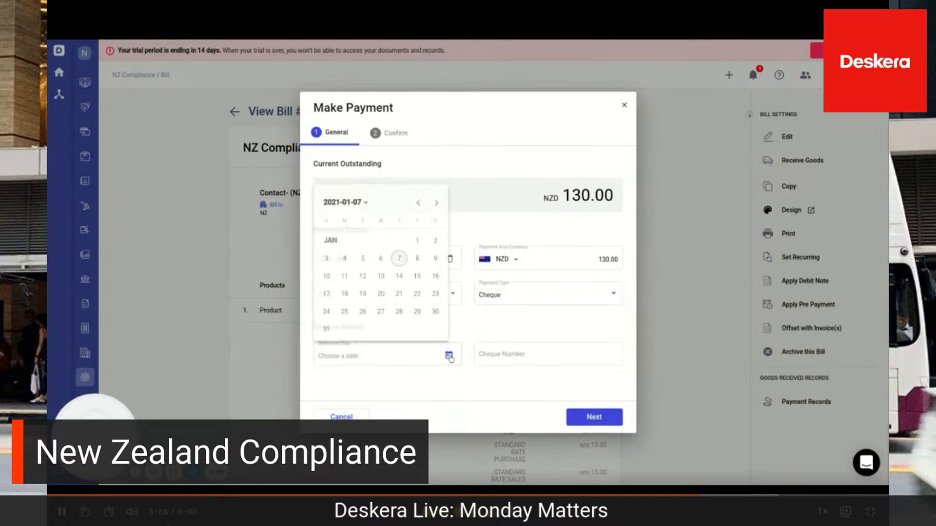
click(417, 238)
click(490, 351)
text(1)
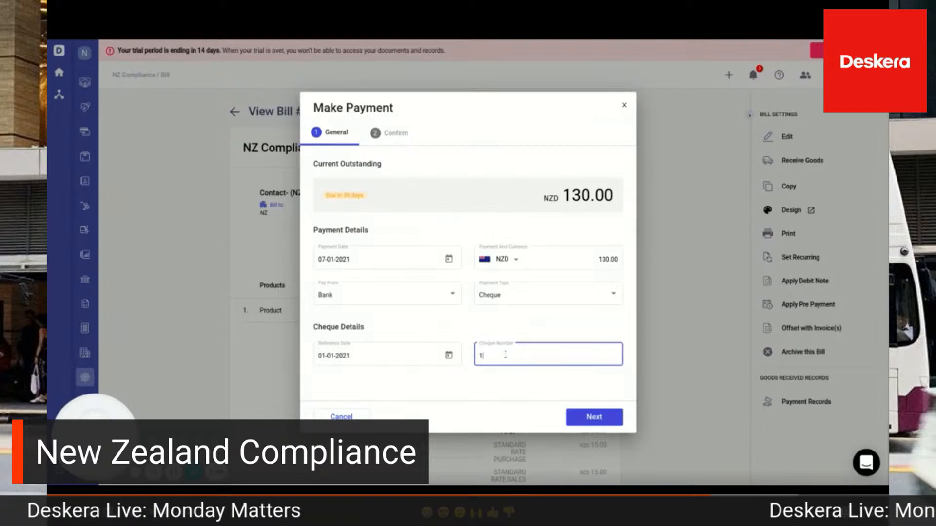
click(614, 423)
click(594, 409)
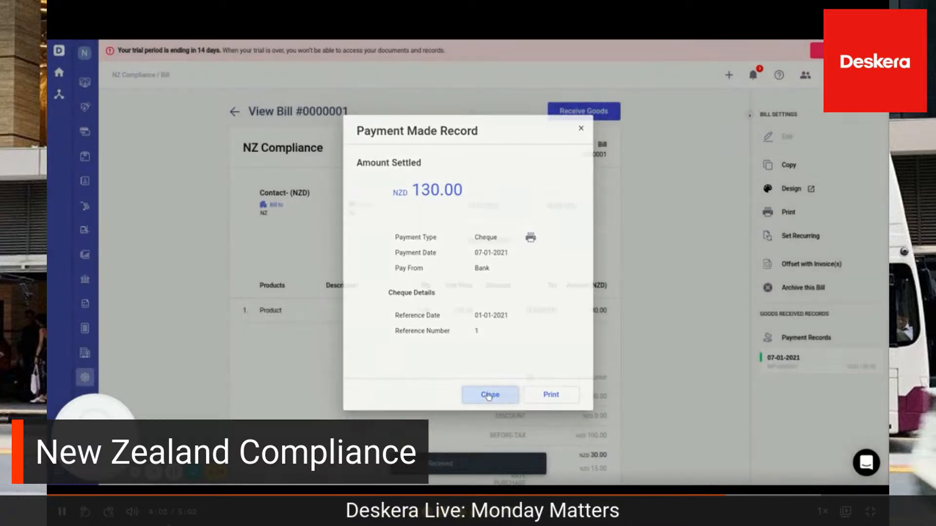
Close the payment record and start a new sales quote for the contact "Contact"
click(489, 394)
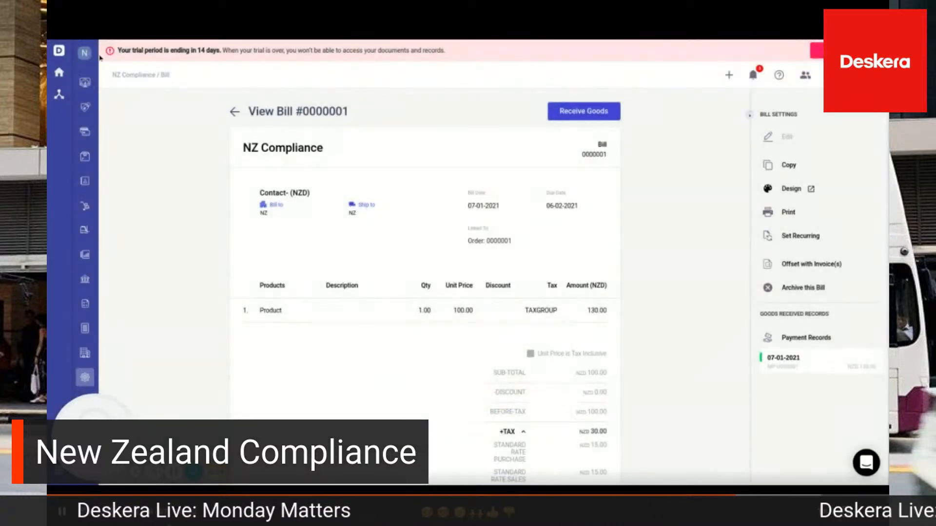
mouse_move(99, 58)
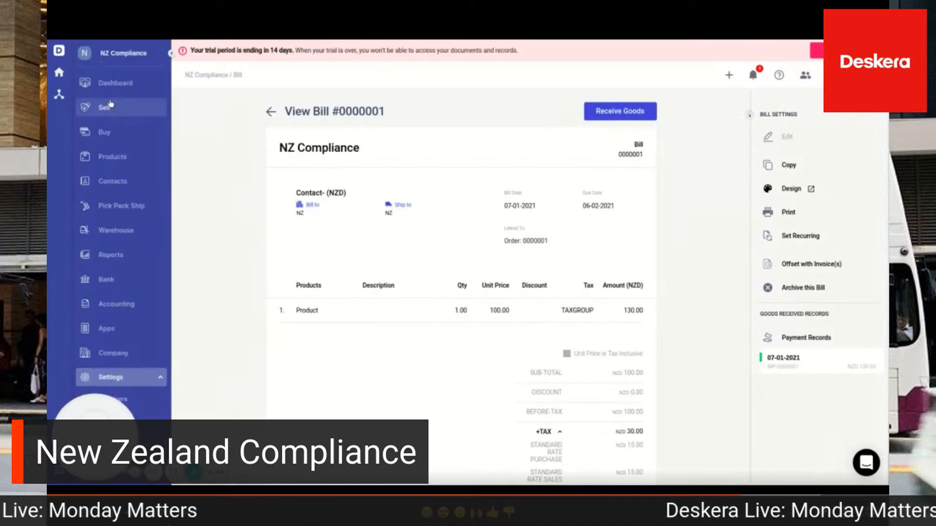
click(109, 112)
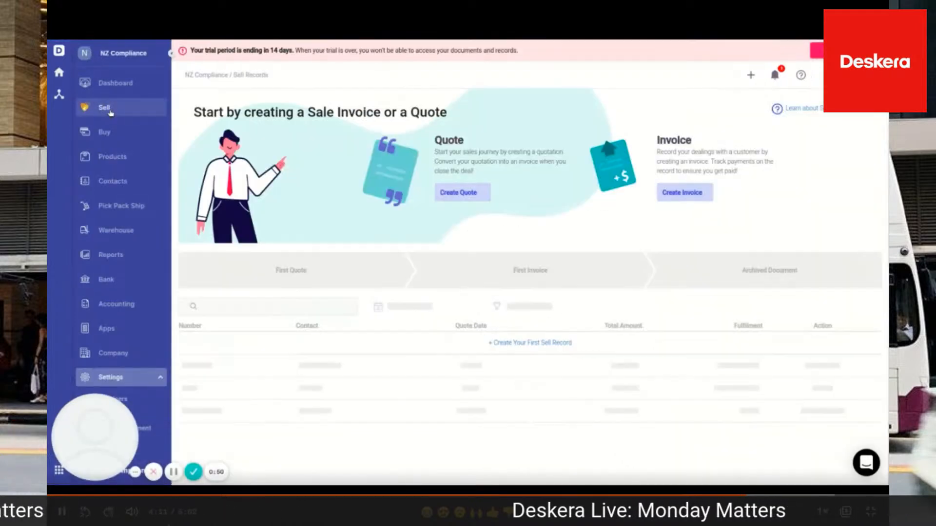
click(460, 193)
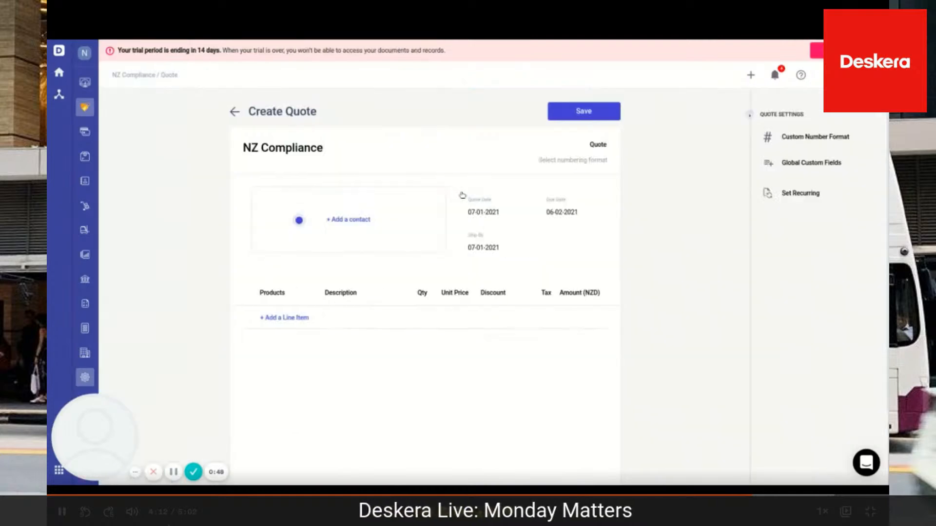
click(356, 221)
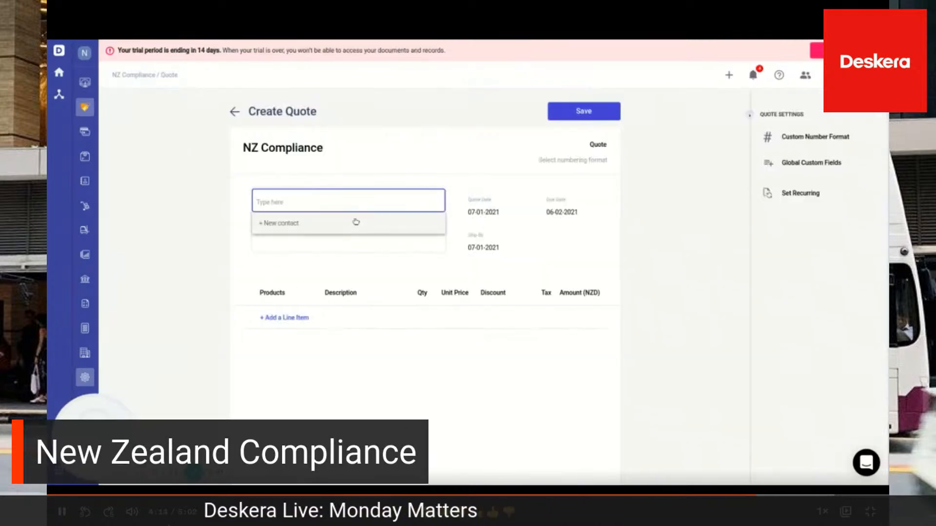
text(c)
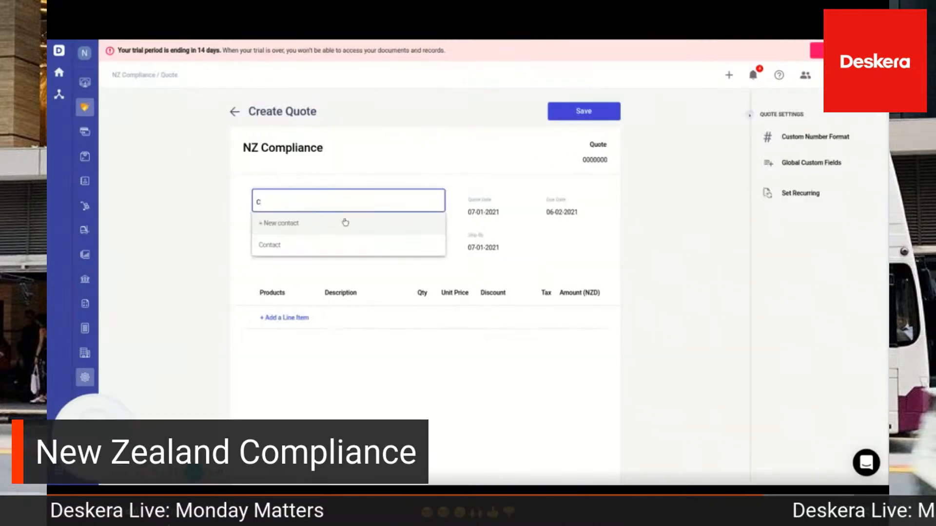
click(283, 245)
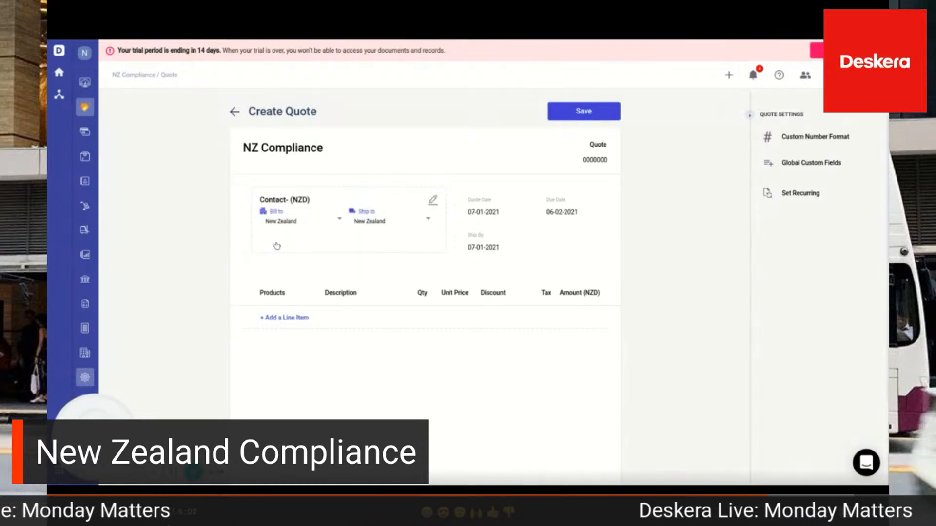
Add the item "Product" as a line on the quote and expand the tax breakdown
click(283, 320)
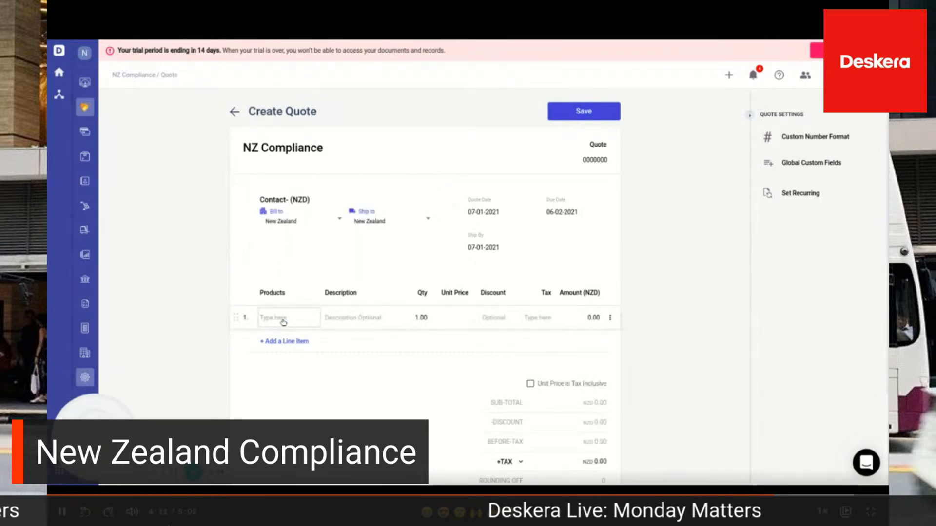
click(282, 320)
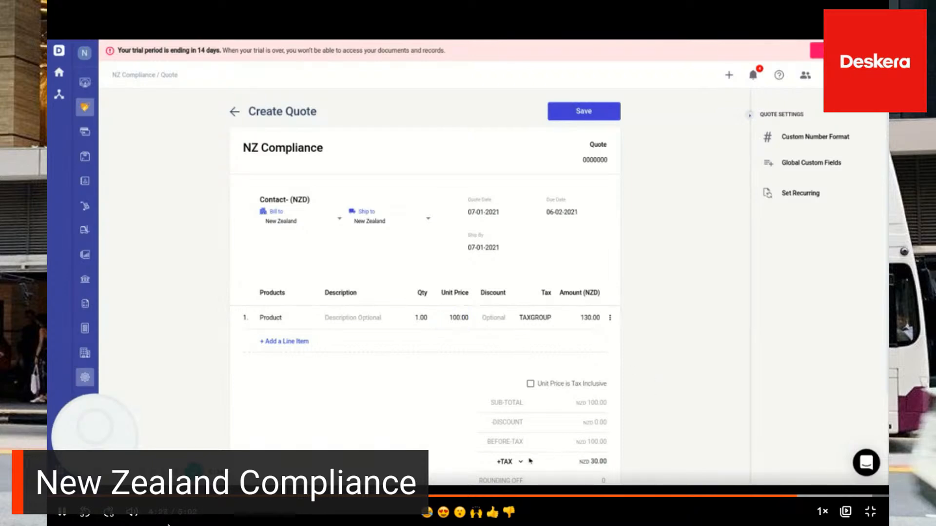
scroll(679, 420, down, 3)
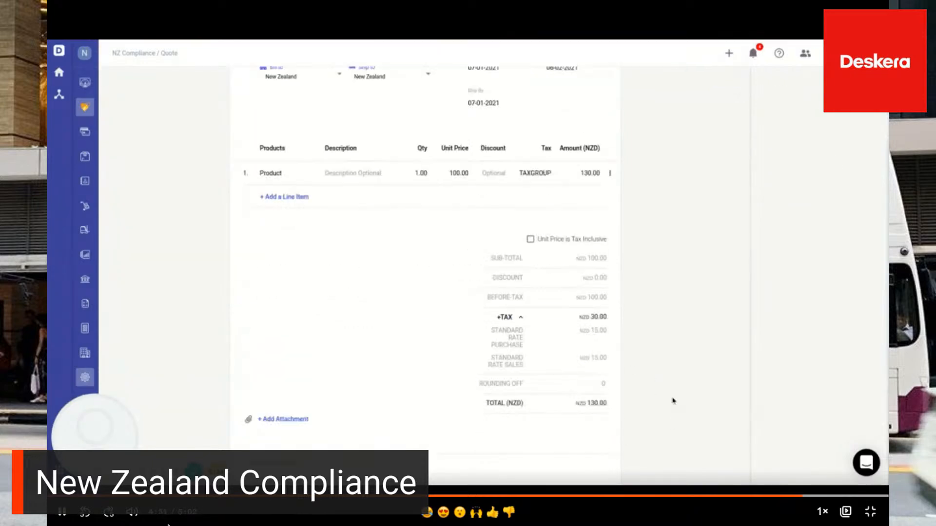
scroll(666, 277, up, 3)
Save the quote without creating a backorder, and convert it fully into an invoice without fulfilling it
click(586, 117)
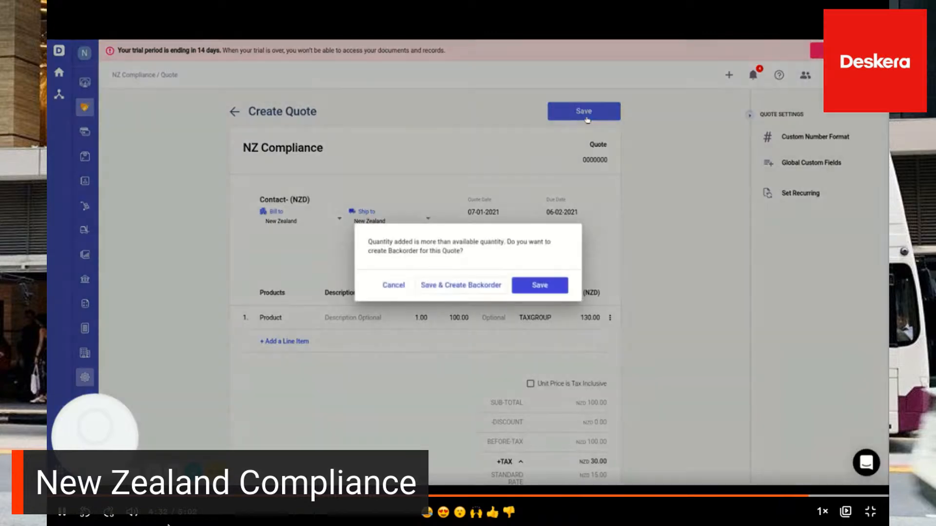
click(538, 283)
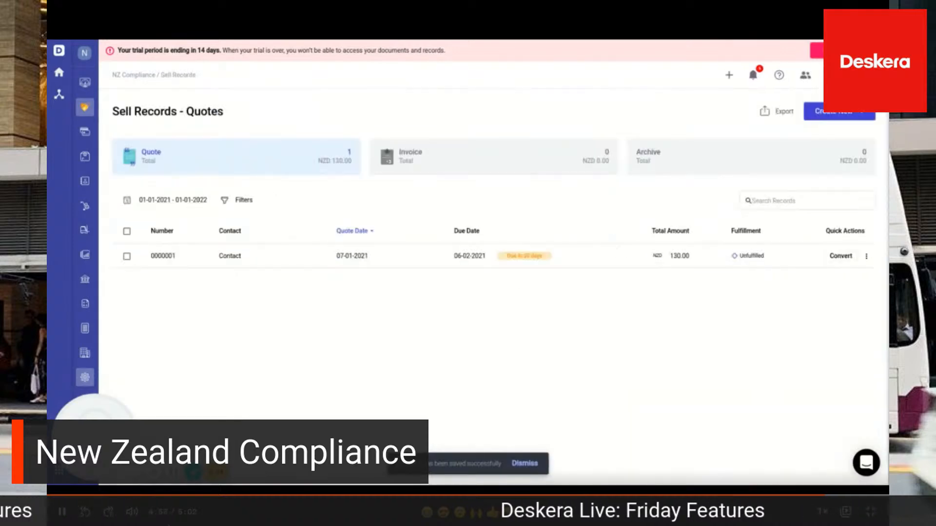
click(426, 266)
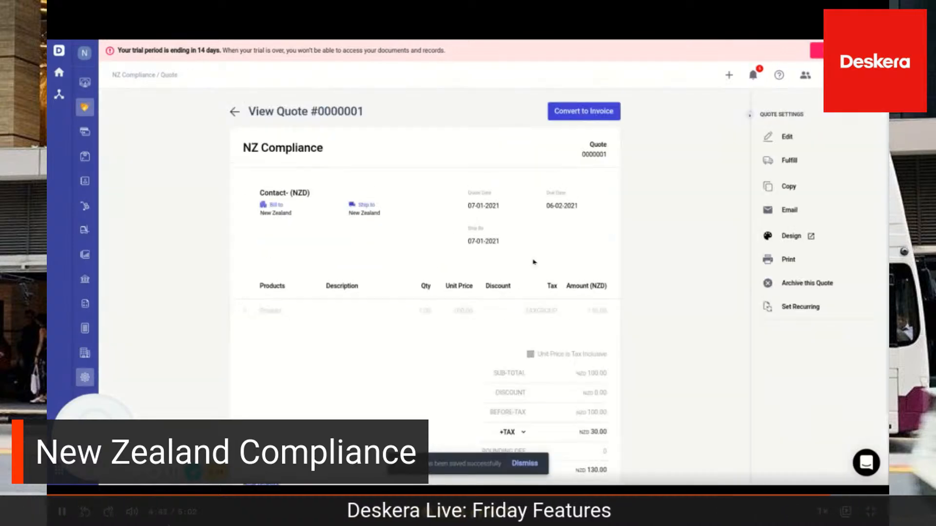
click(573, 112)
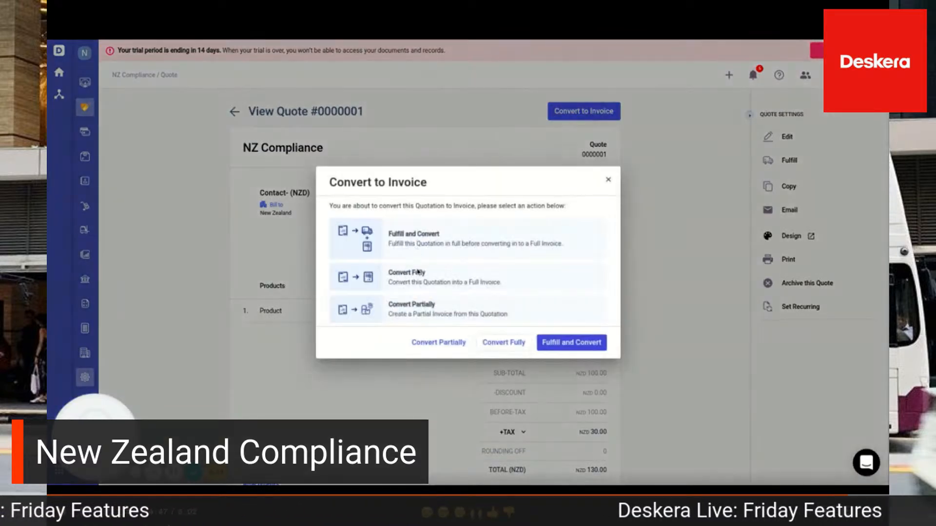
click(496, 343)
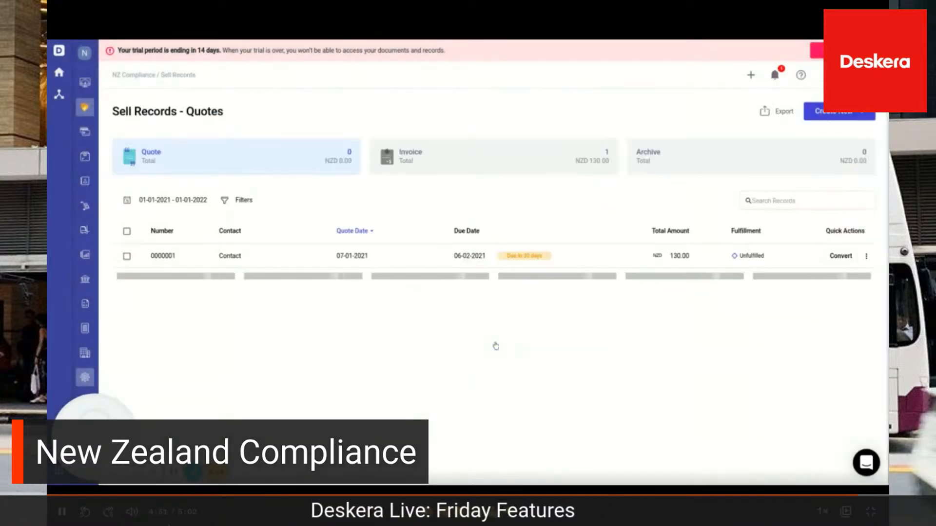
Open the new invoice from the invoices in the sell records
click(492, 163)
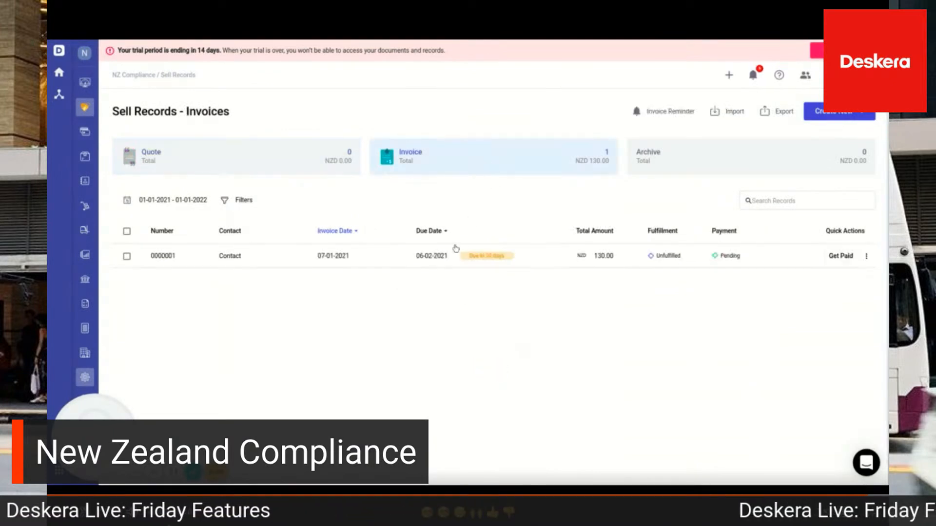
click(427, 262)
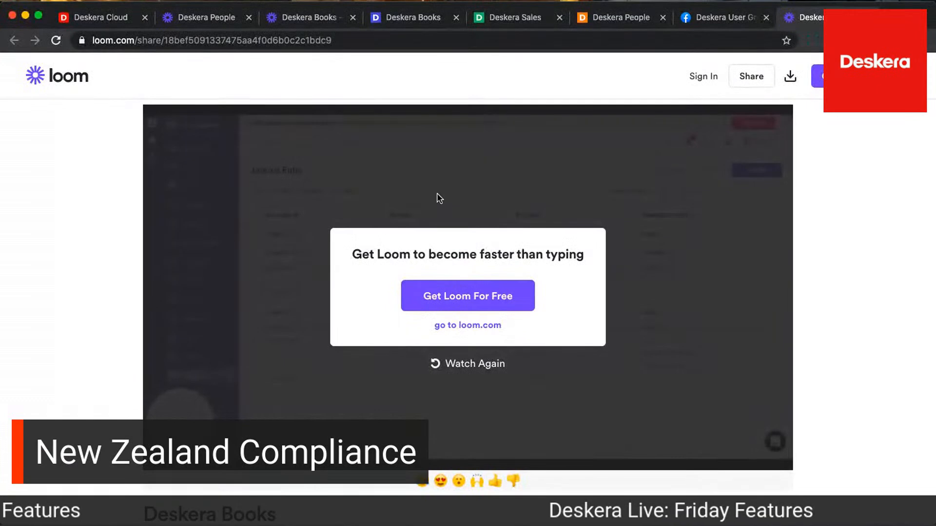
click(233, 23)
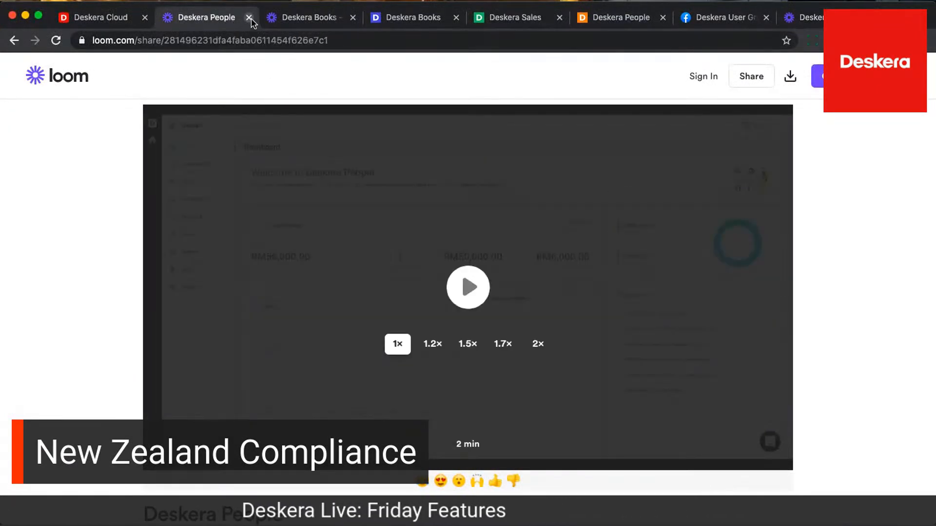
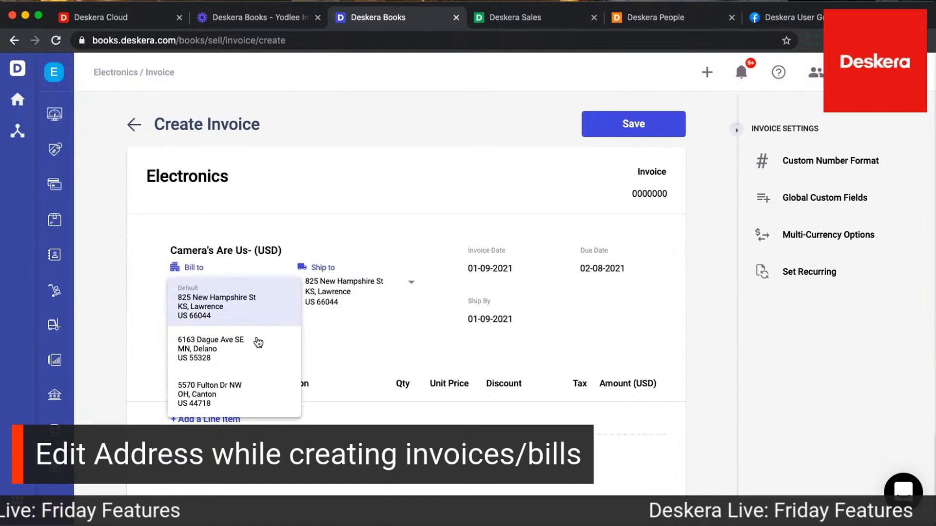
Set the invoice's billing address to the customer's third saved address and the shipping address to the second one
click(273, 389)
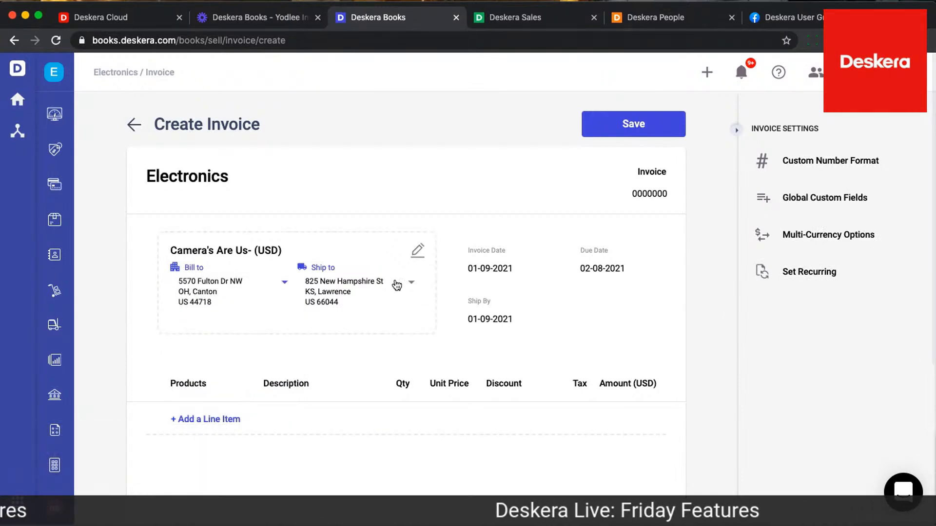
click(409, 282)
click(356, 350)
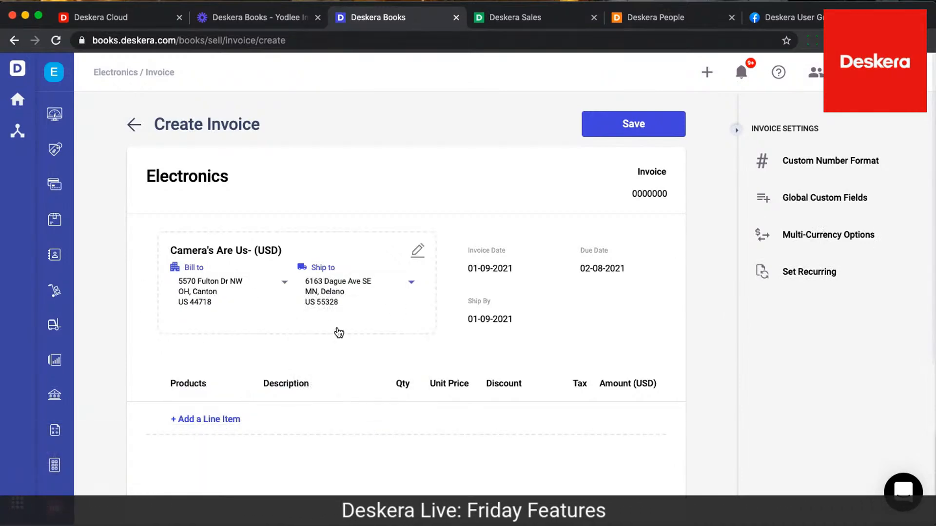
Add the product "Camera" as a line item and change the invoice's billing address to the customer's second saved address
click(187, 418)
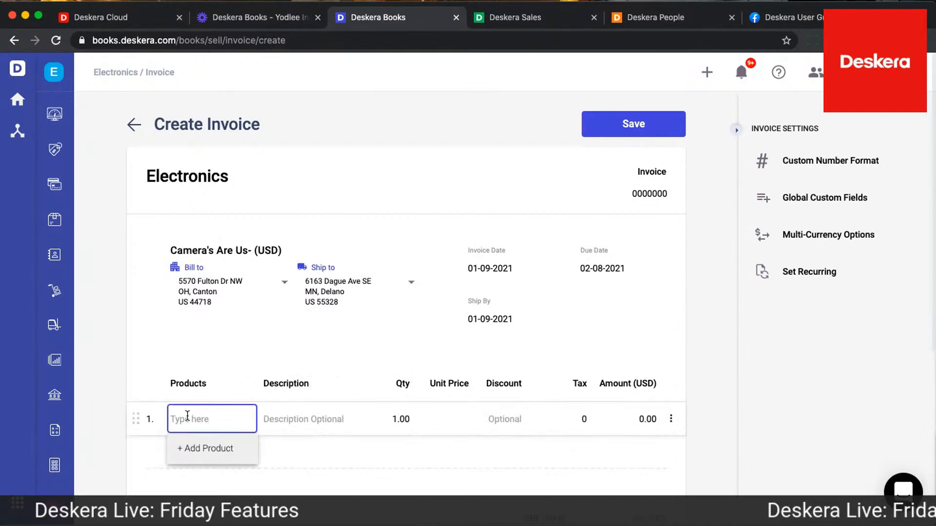
text(ca)
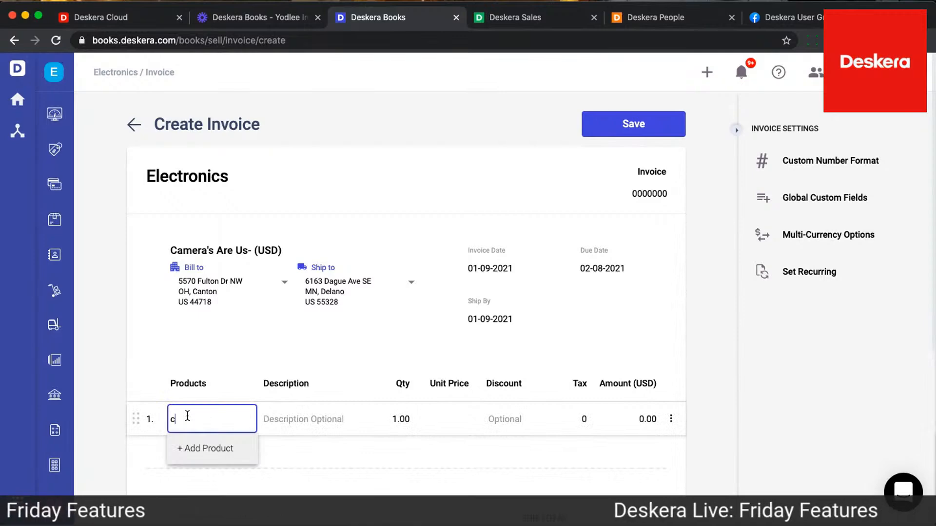
text(mera)
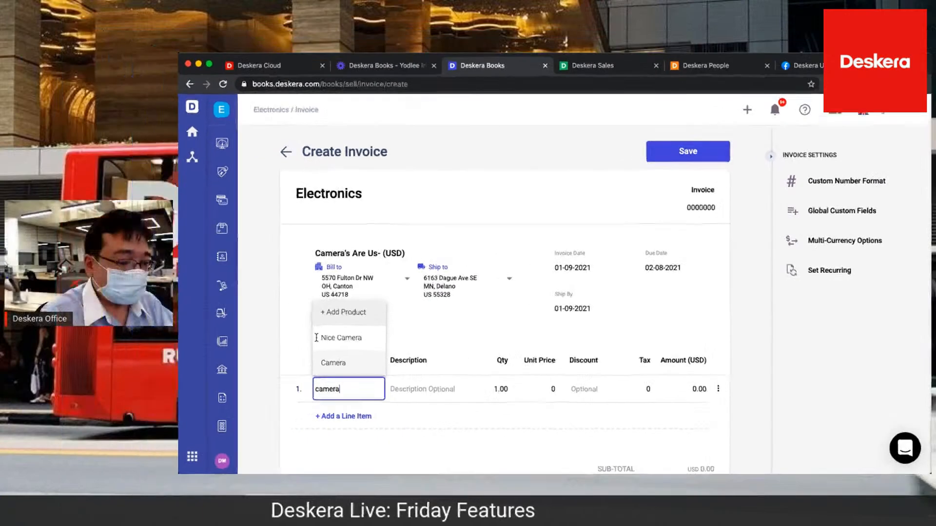
key(Return)
click(407, 284)
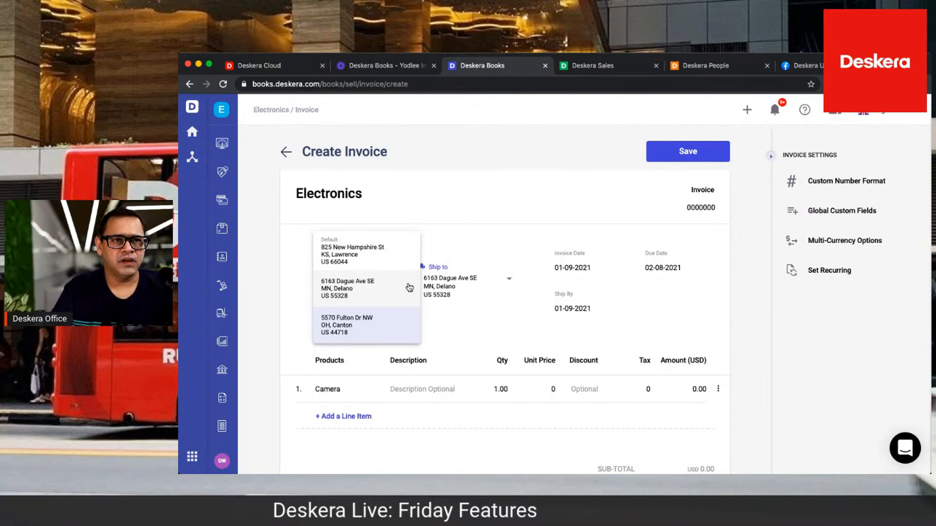
click(409, 288)
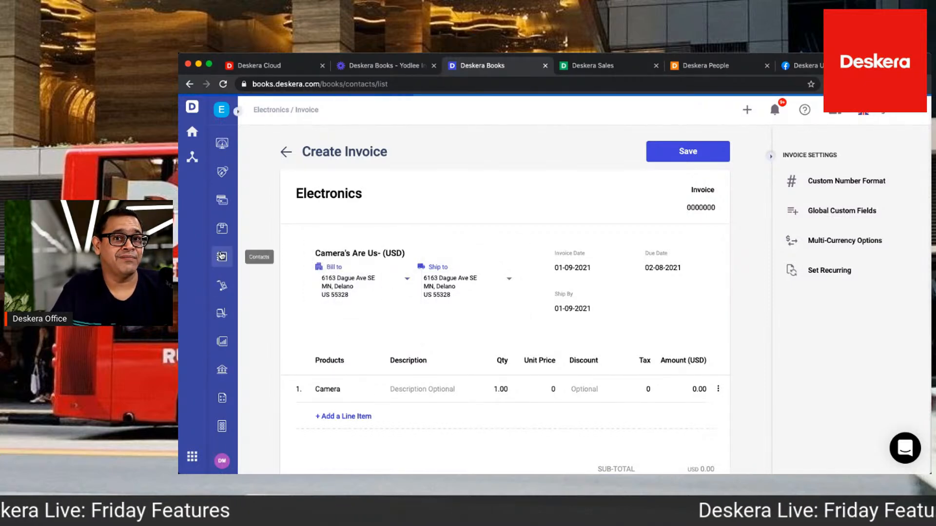
Open the contact Camera's Are Us for editing and go to the end of its saved addresses
click(221, 256)
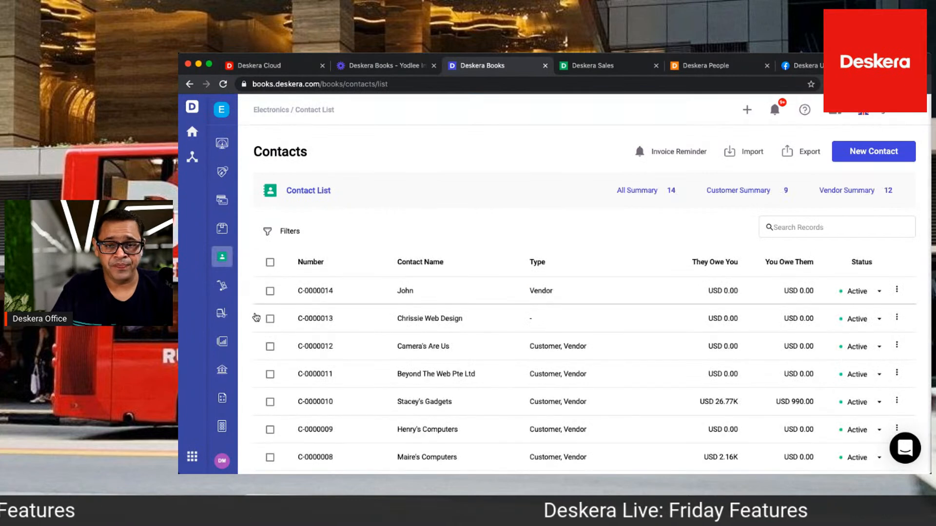
click(270, 347)
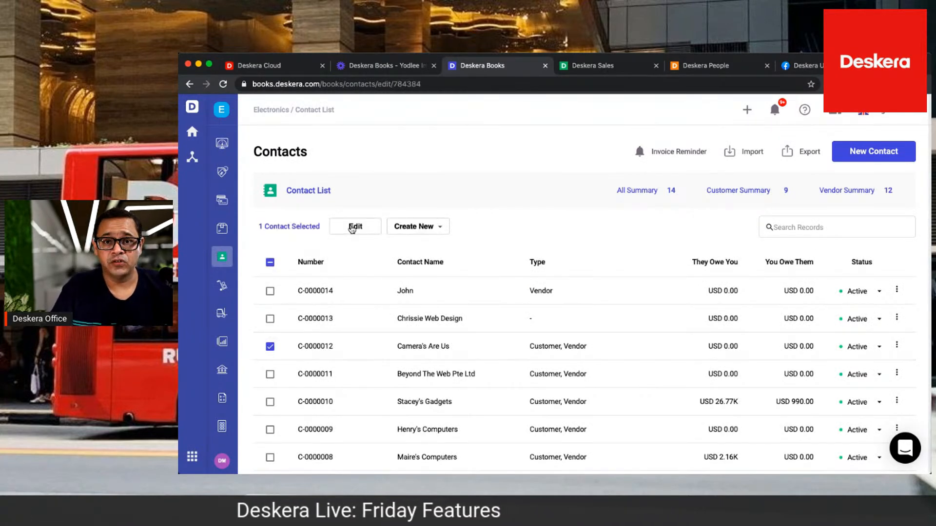
click(547, 192)
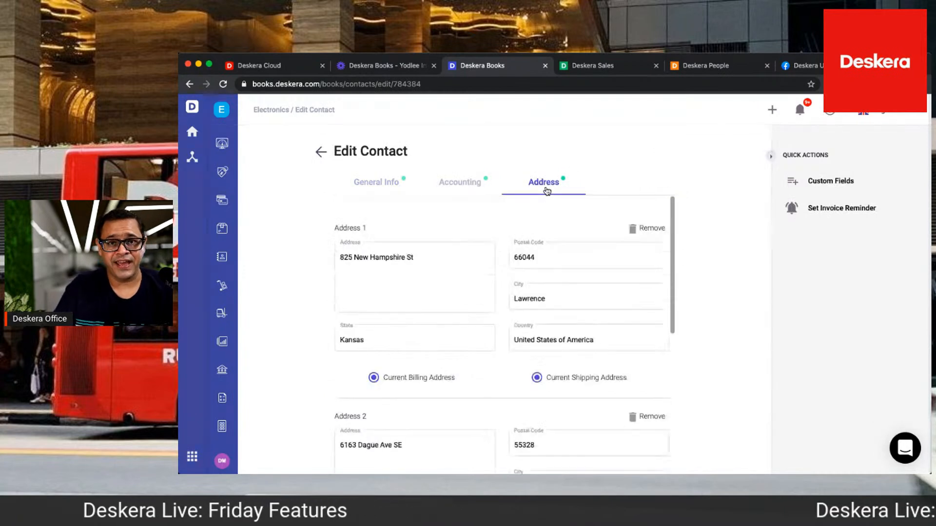
scroll(577, 286, down, 3)
scroll(577, 286, down, 5)
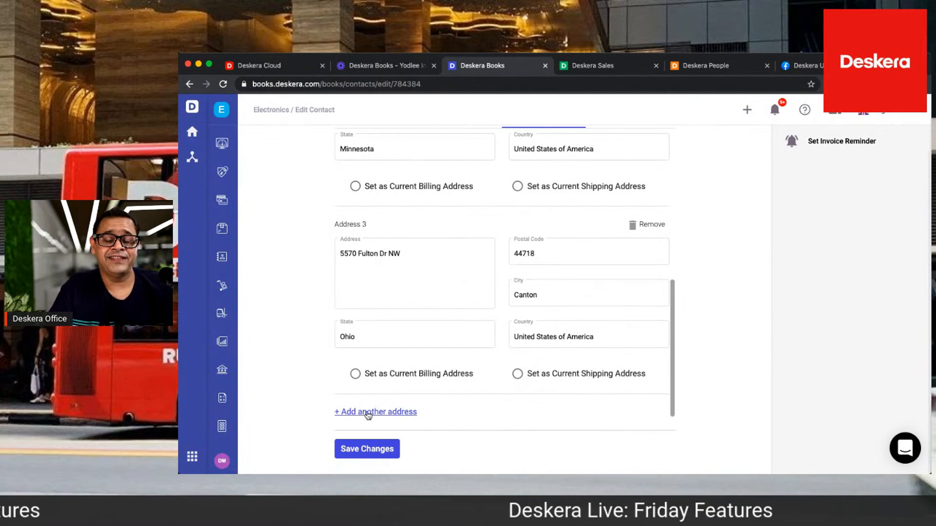
Add a fourth address to the contact by looking up "51A" and choosing the suggested New York address
click(368, 413)
scroll(388, 400, down, 4)
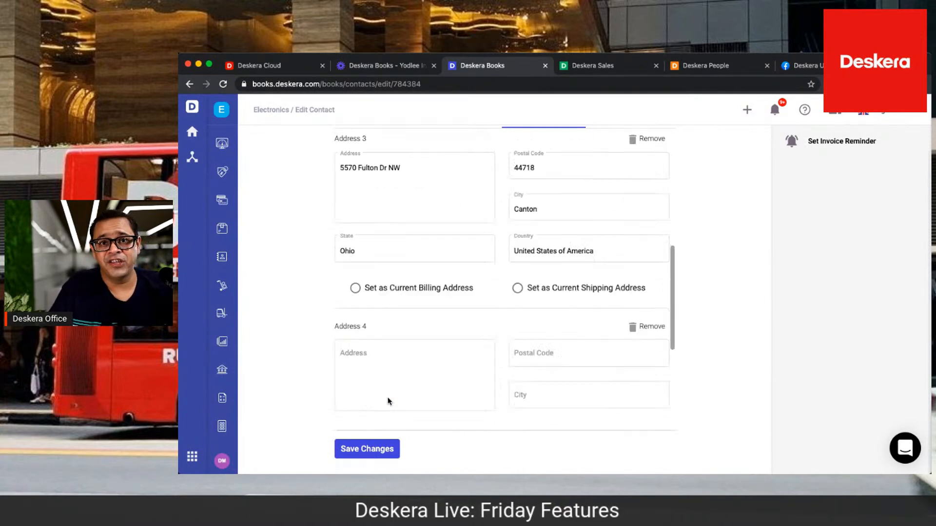
click(407, 278)
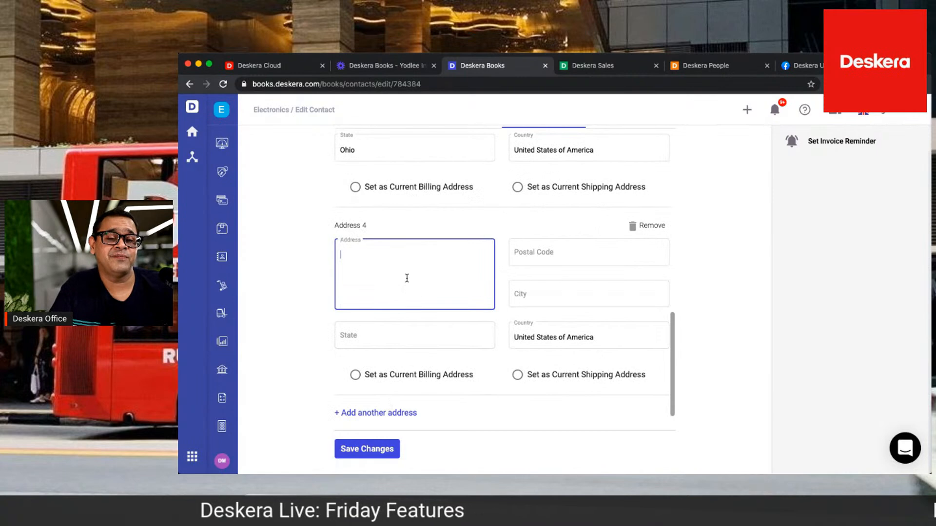
text(51A)
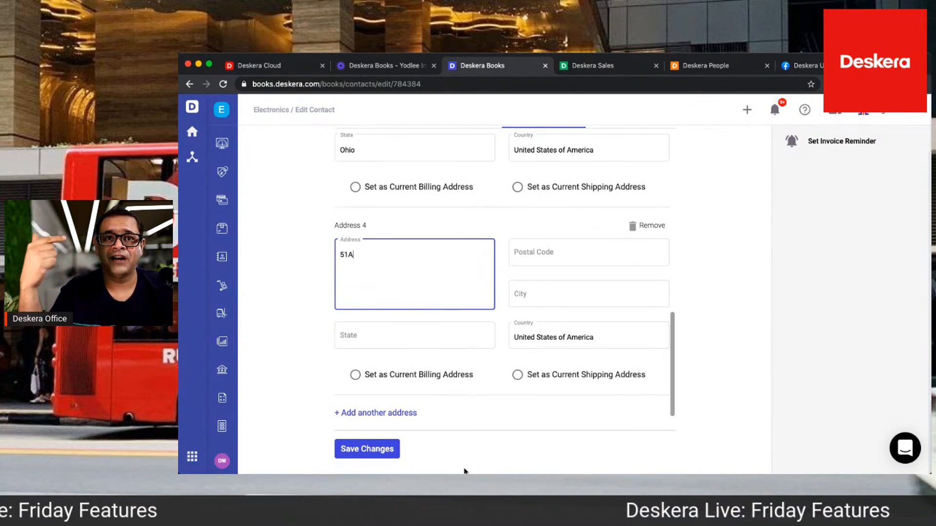
click(408, 323)
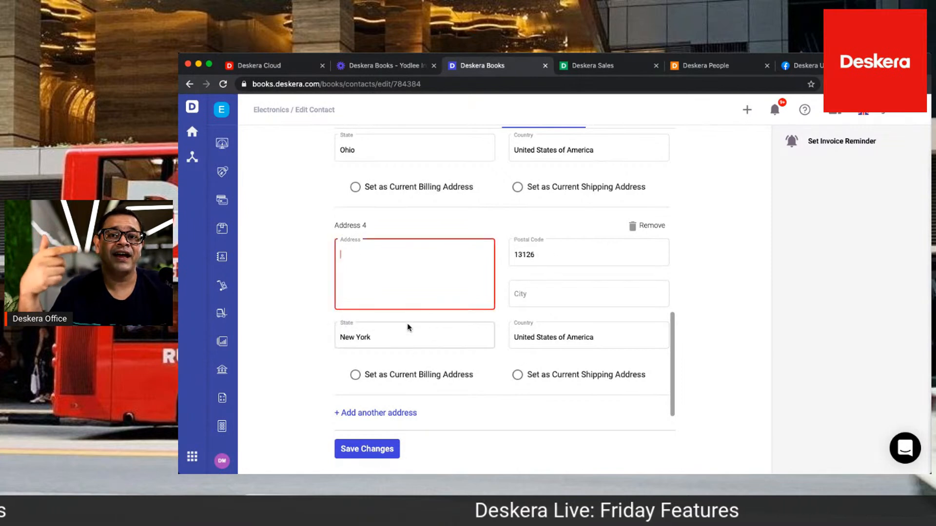
Replace the fourth address by looking up "15A" and choosing the suggested Missouri address
text(1)
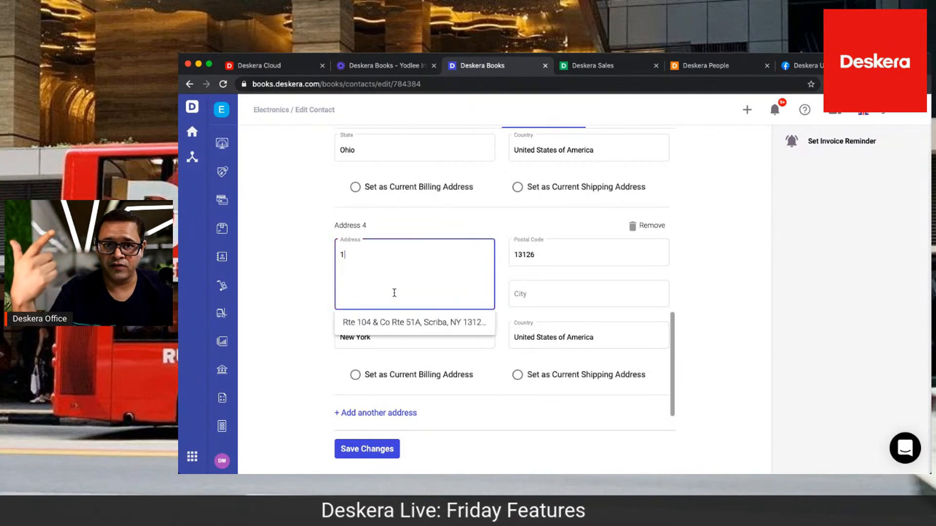
text(5 A)
key(BackSpace)
key(BackSpace)
text(A)
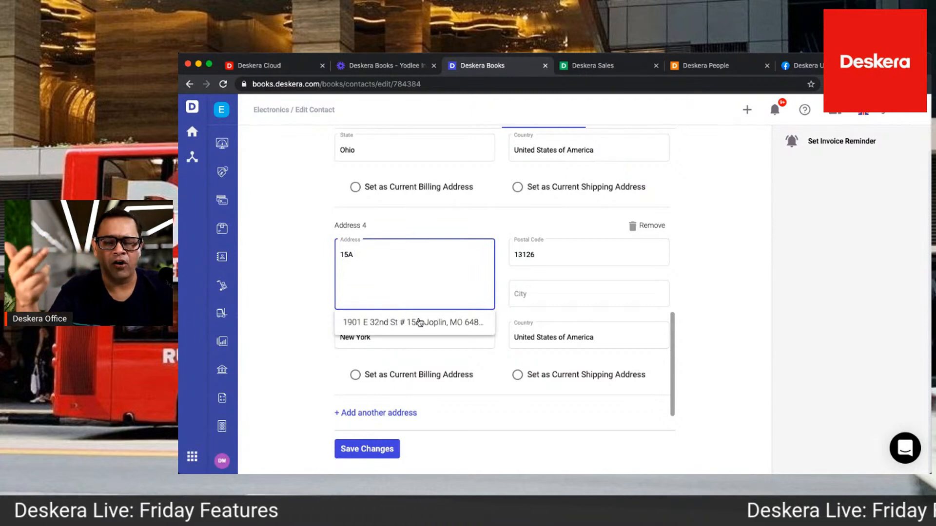
click(428, 327)
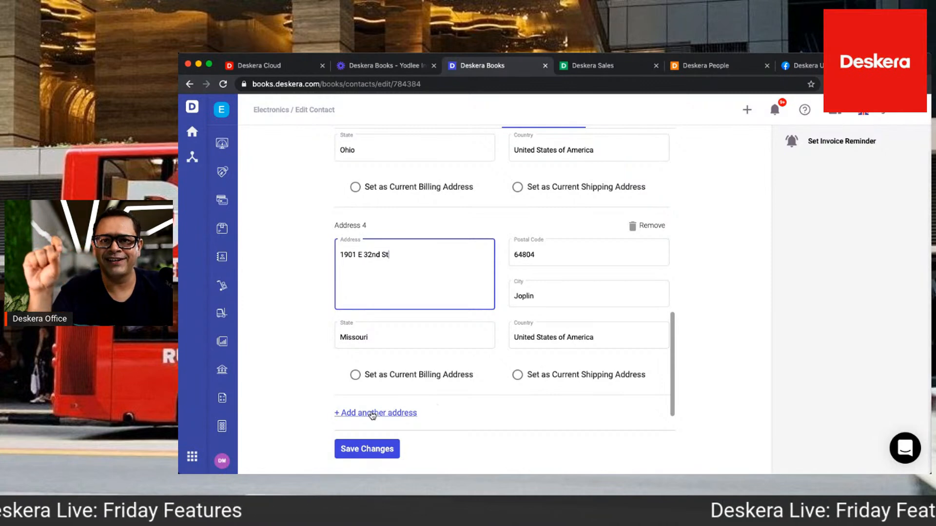
Add a fifth address by looking up "19" and choosing the suggested Jackson County Airport address
click(373, 413)
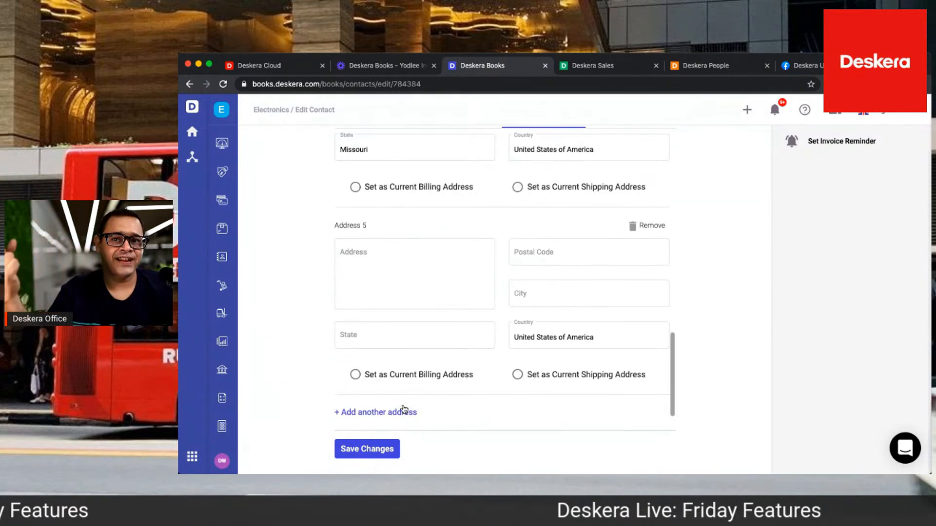
click(412, 253)
text(19)
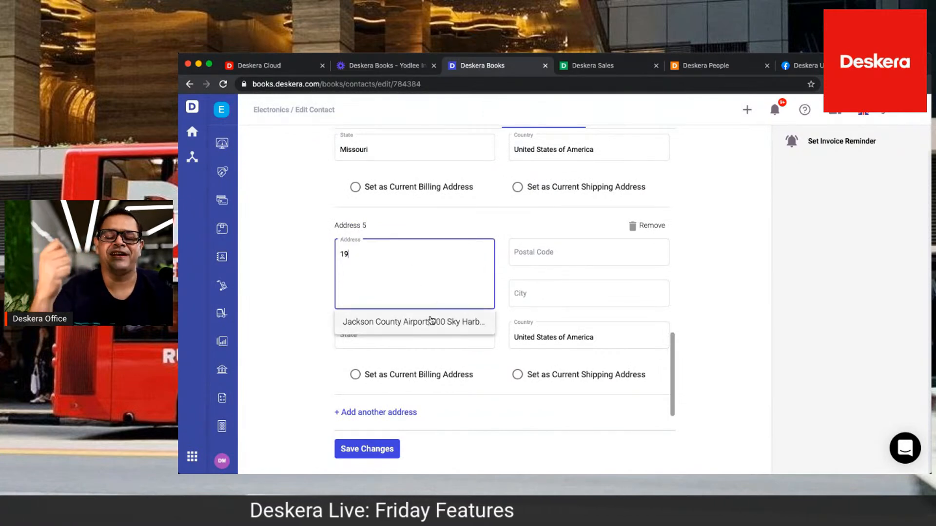
click(429, 322)
Add a sixth address by looking up "71 R" and choosing the suggested Missouri address, and save the contact
click(391, 412)
scroll(391, 411, down, 3)
click(390, 313)
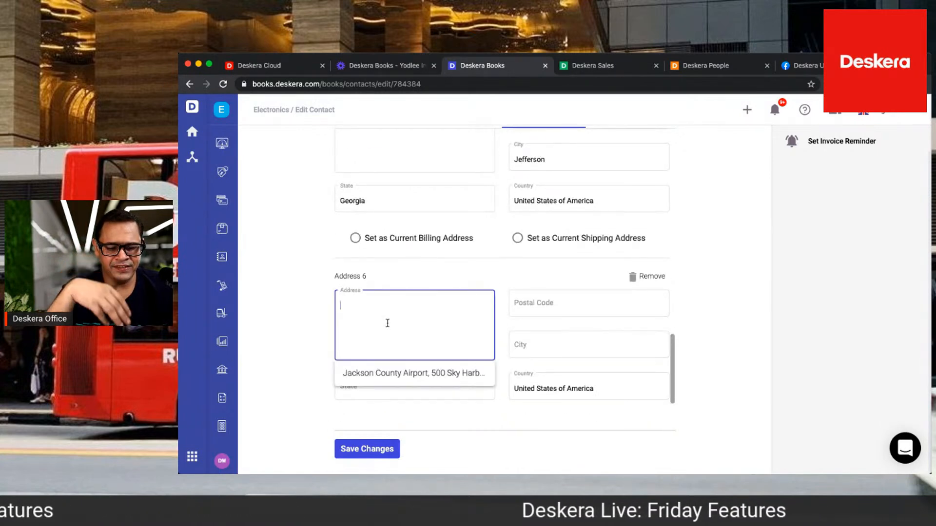
text(71 R)
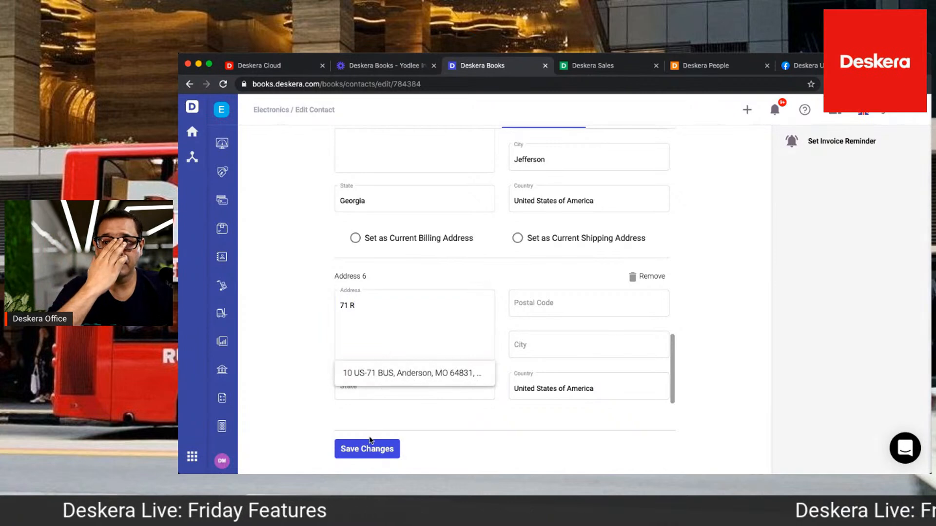
click(388, 375)
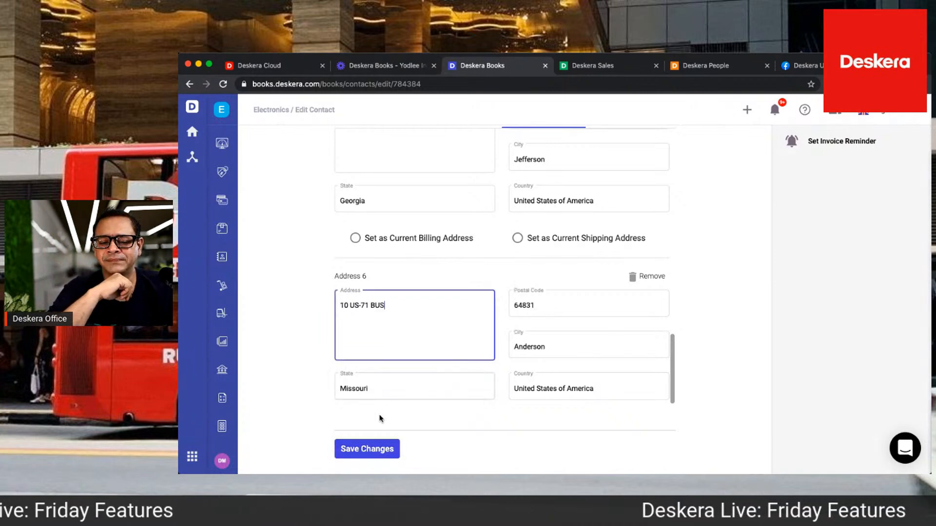
click(367, 449)
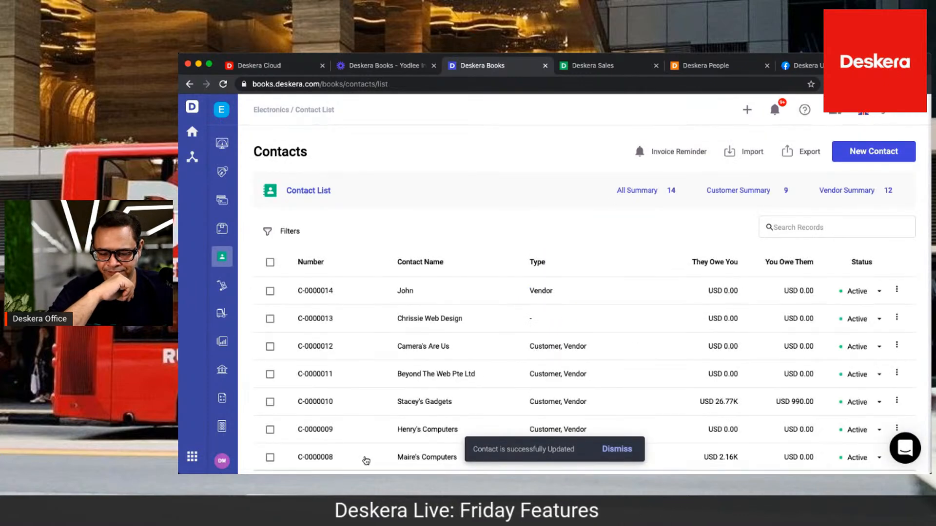
Open the Camera's Are Us contact record and review its list of addresses and the billing and shipping defaults
click(385, 342)
scroll(386, 342, down, 10)
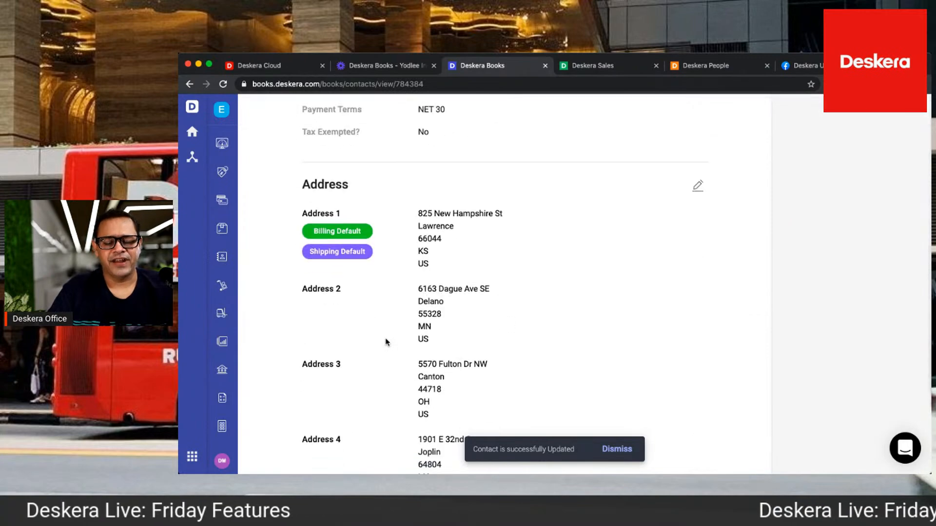
scroll(385, 342, down, 5)
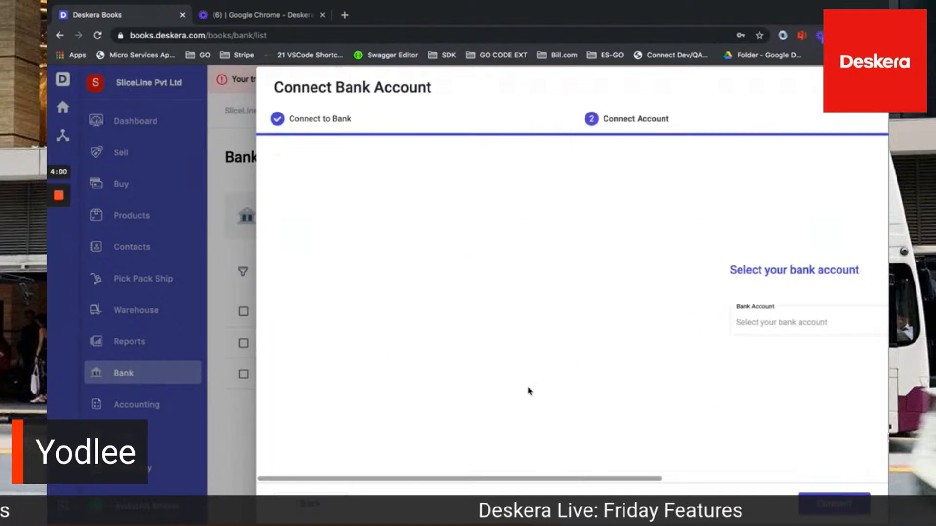
Select the offered INR bank account and connect it to finish the bank connection
click(522, 326)
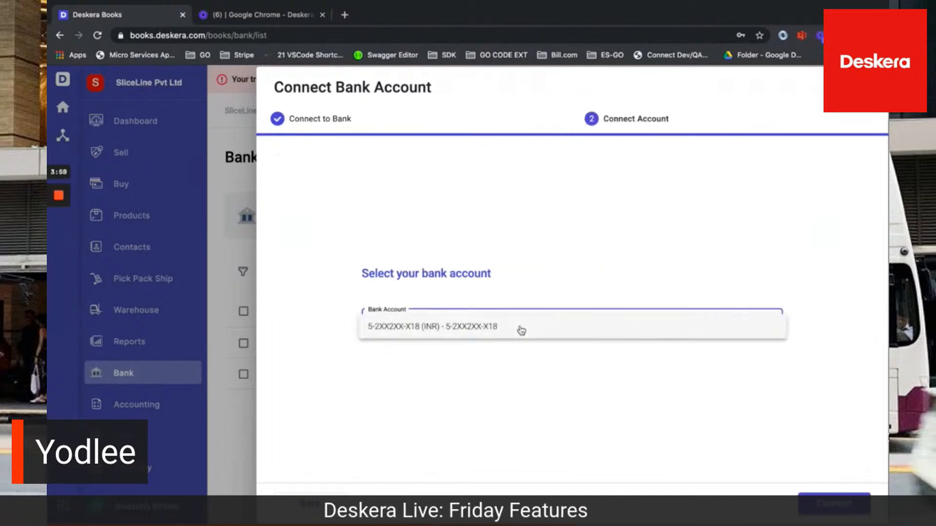
click(516, 326)
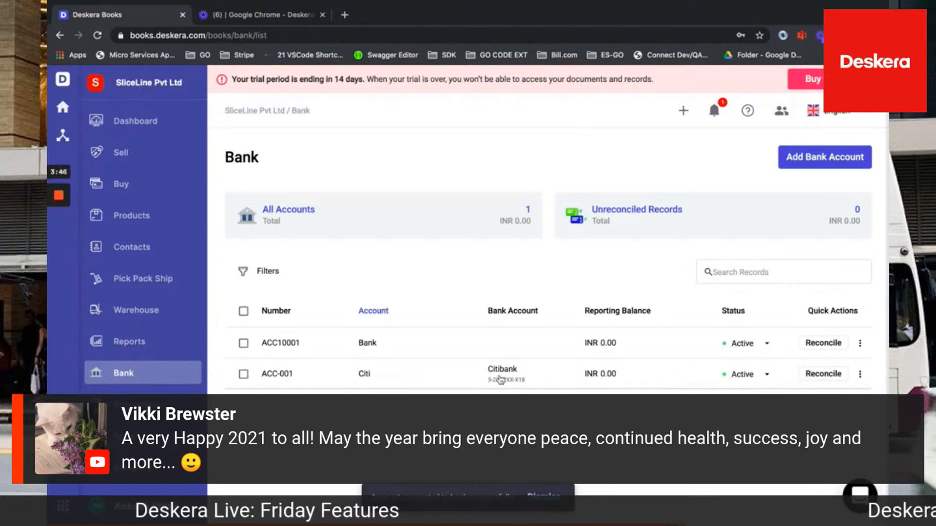
Open the reconciliation of the Citi account and examine the imported bank transactions
mouse_move(60, 199)
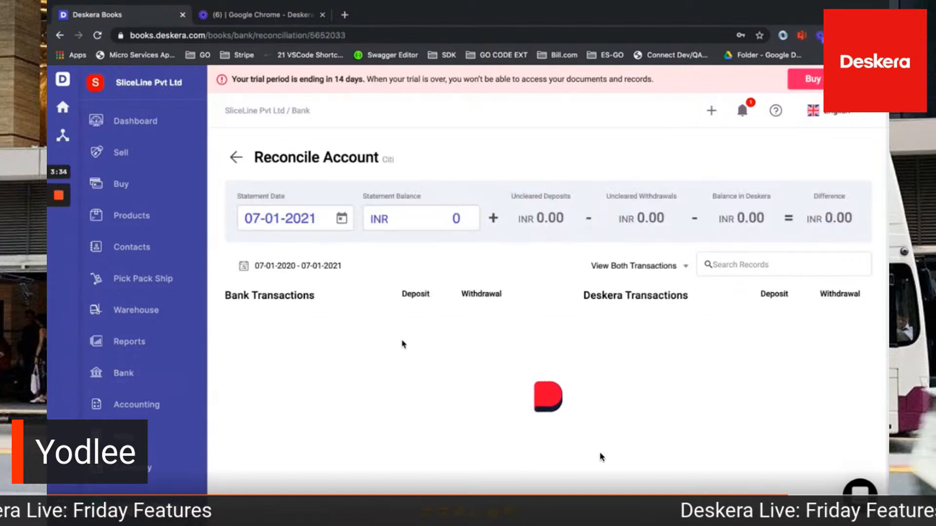
scroll(436, 447, down, 15)
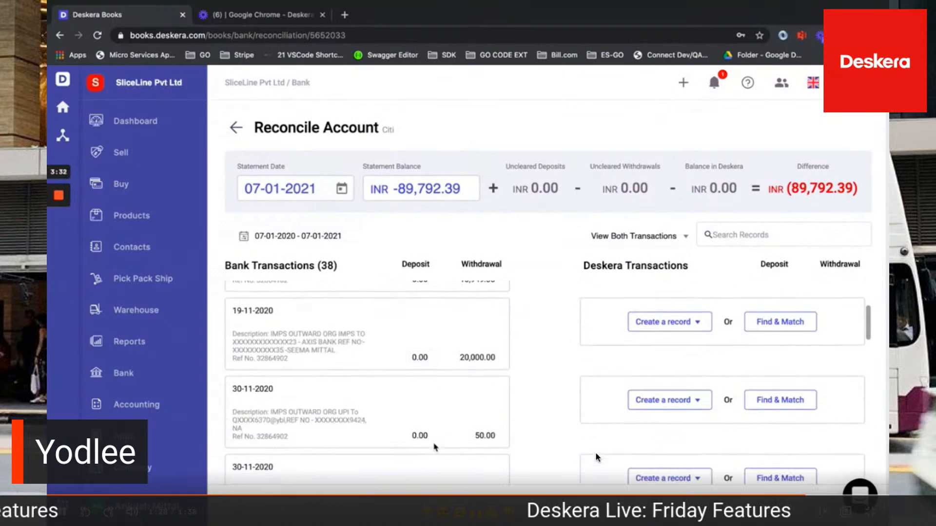
scroll(435, 447, down, 1)
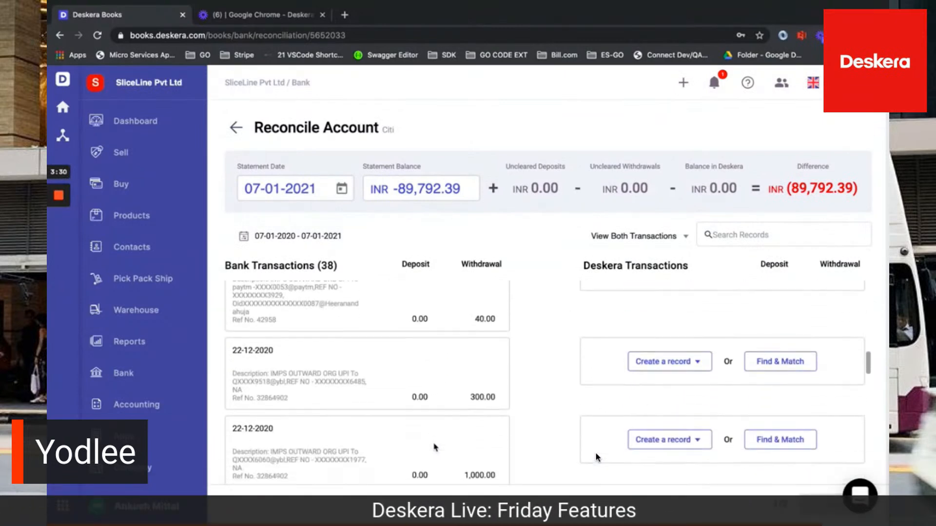
scroll(435, 447, up, 6)
scroll(435, 447, down, 12)
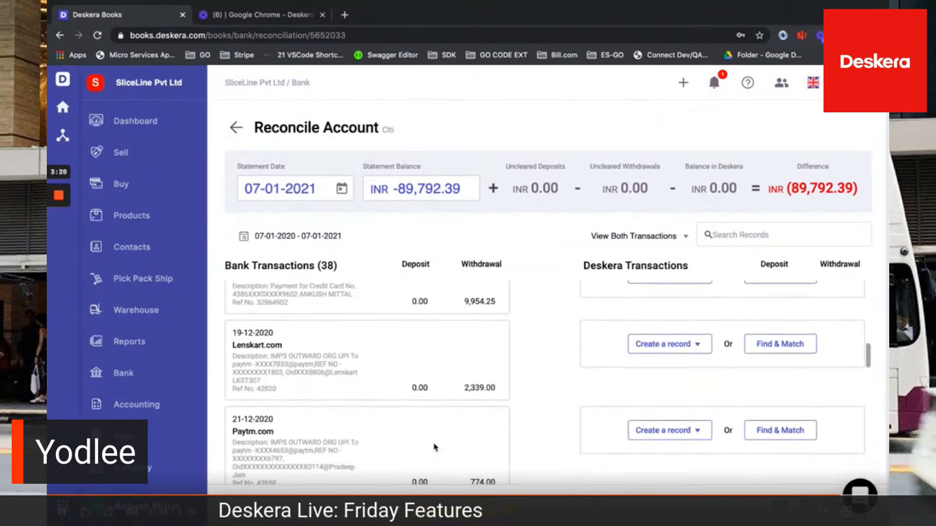
scroll(435, 447, down, 6)
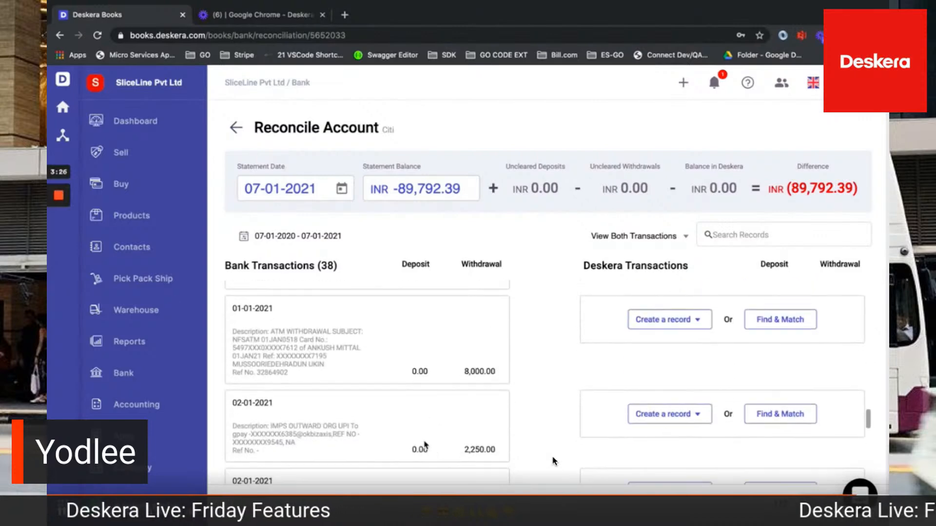
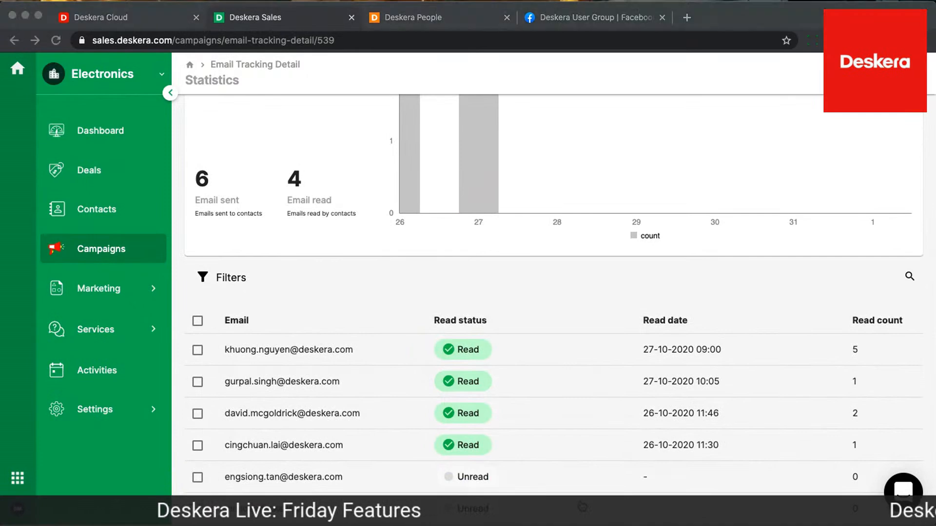
Start a segment from the four recipients who read the campaign email
click(196, 445)
click(196, 414)
click(198, 382)
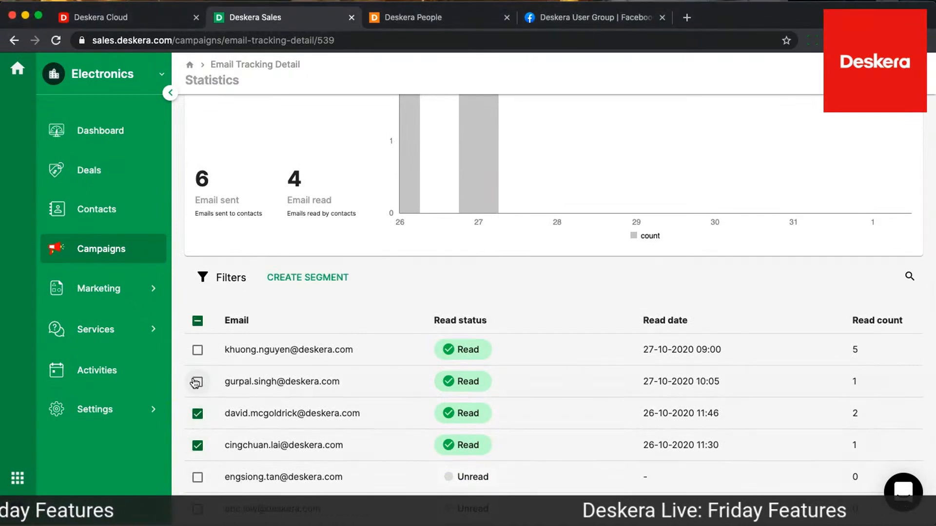
click(198, 350)
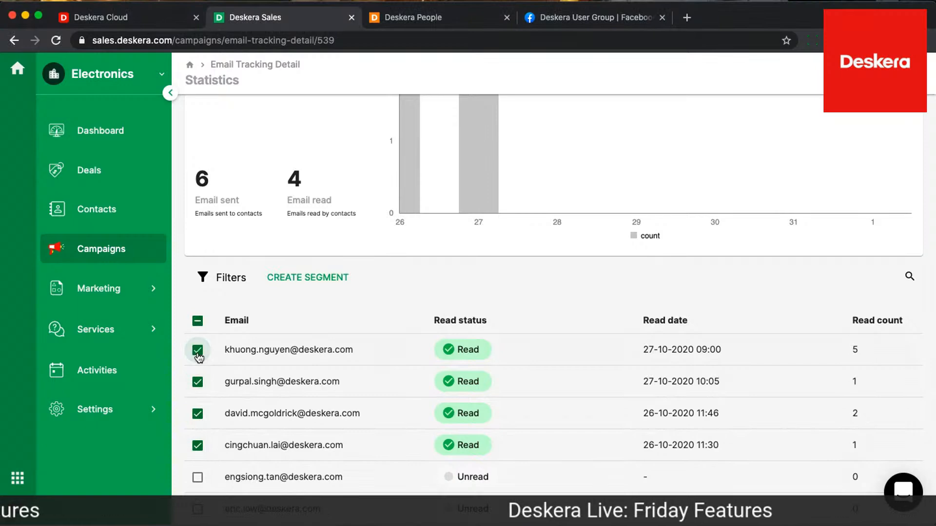
click(317, 278)
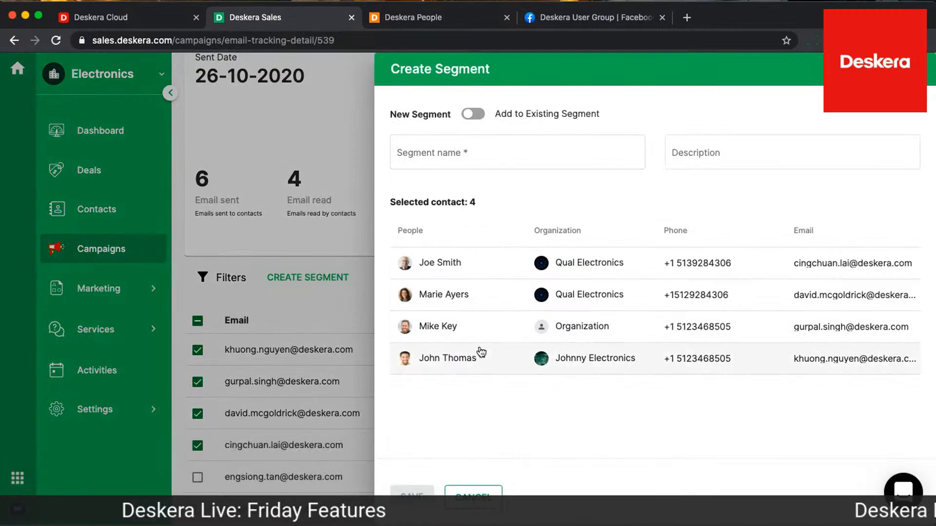
Name the new segment "Actual People who read you emails"
click(505, 143)
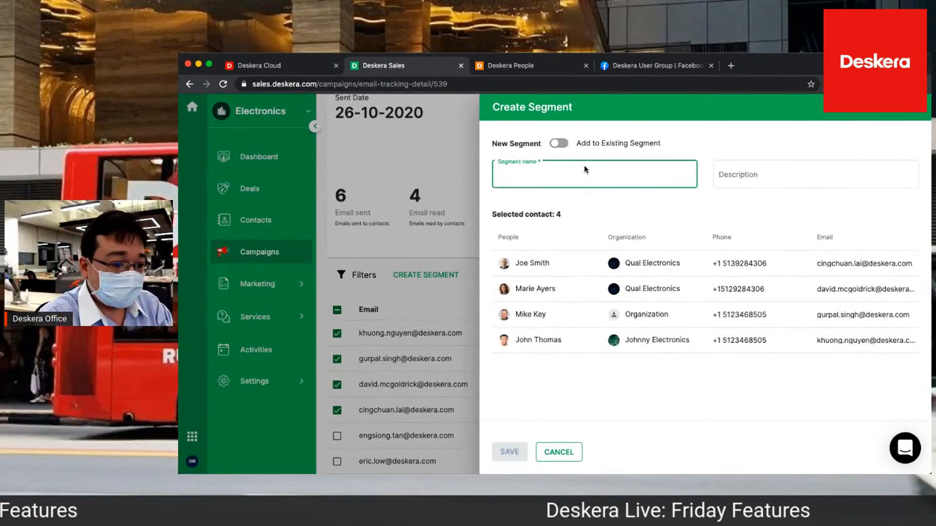
text(Actual People who)
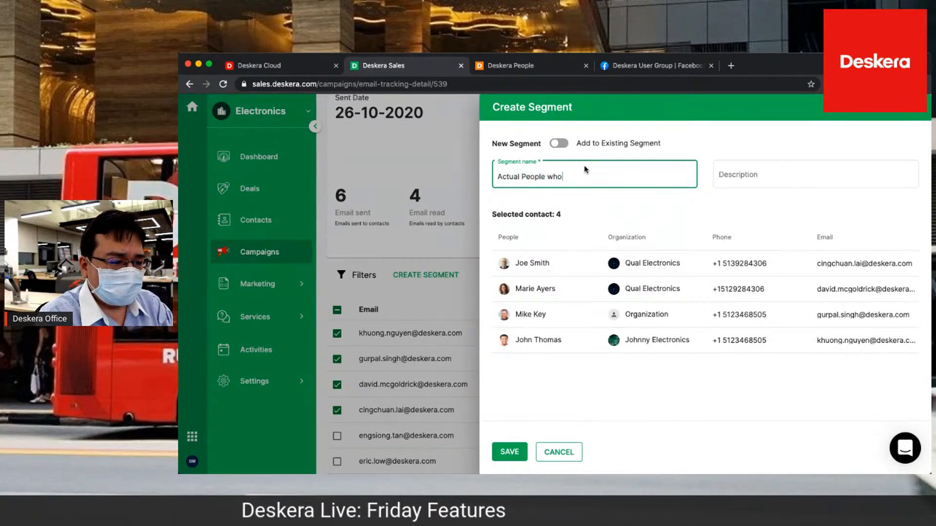
text( read you emails)
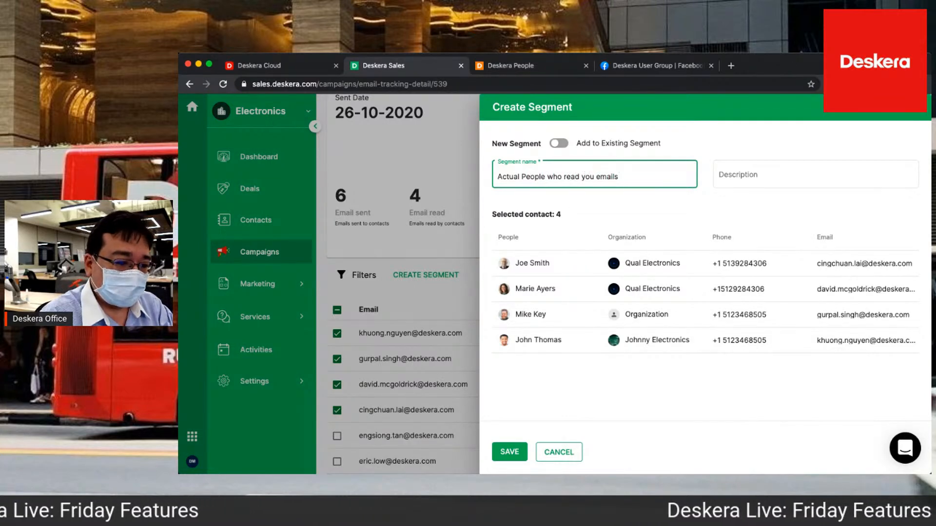
Check which existing segments the selected contacts could be added to, return to the new segment option and cancel the segment
click(561, 144)
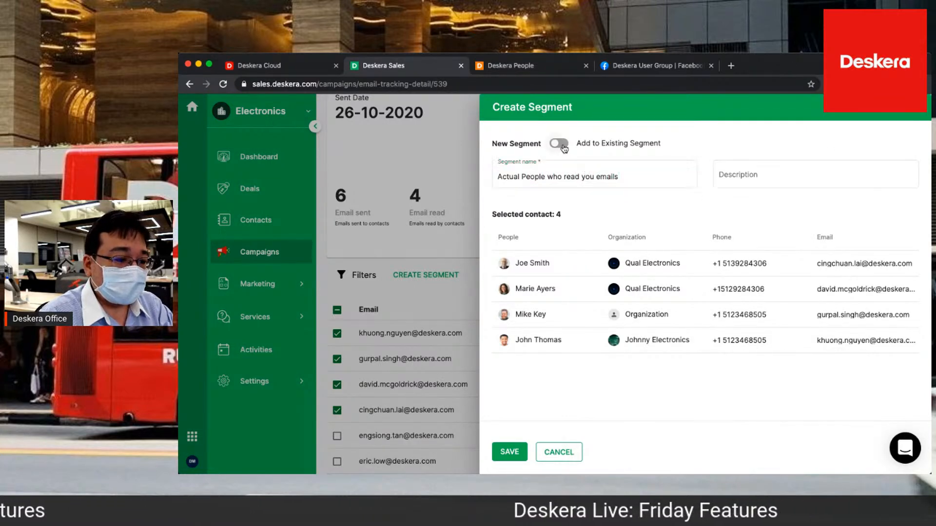
click(551, 180)
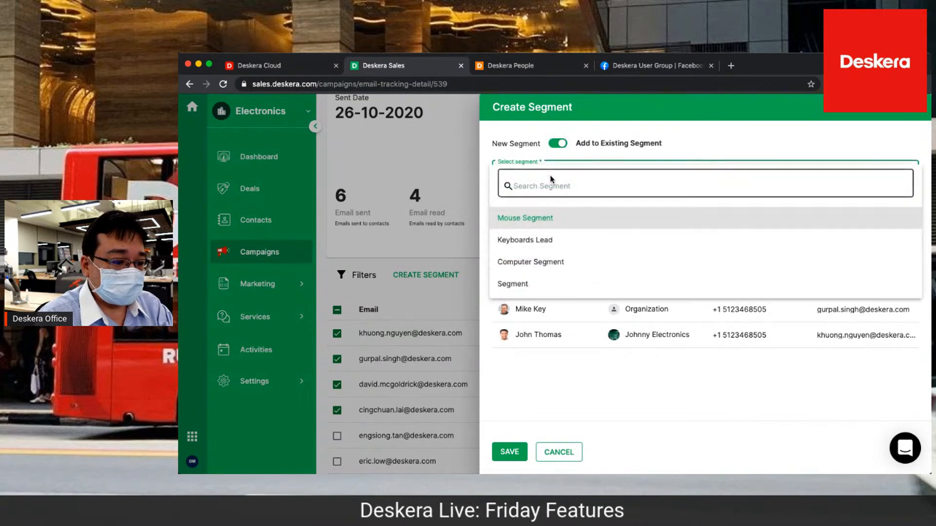
click(573, 403)
click(556, 144)
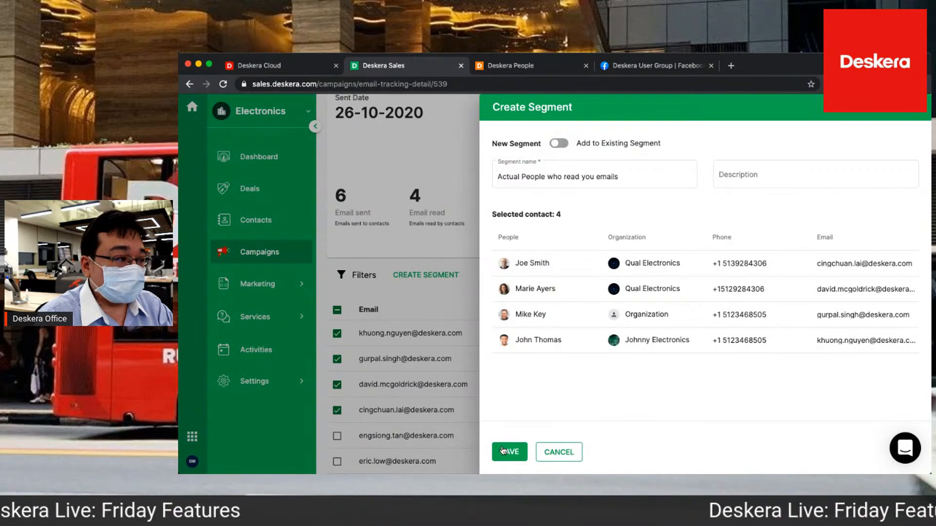
click(569, 452)
Filter the campaign's email recipients by the Read status
click(359, 275)
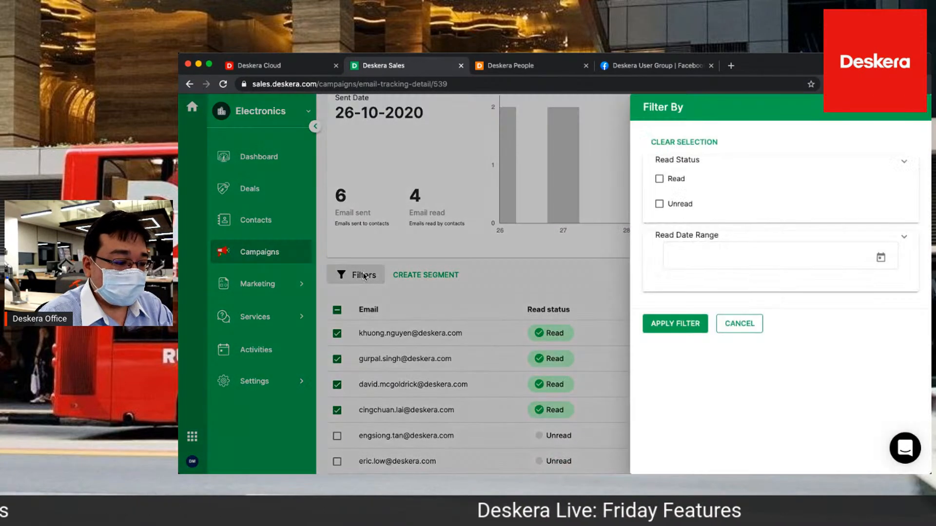
click(742, 177)
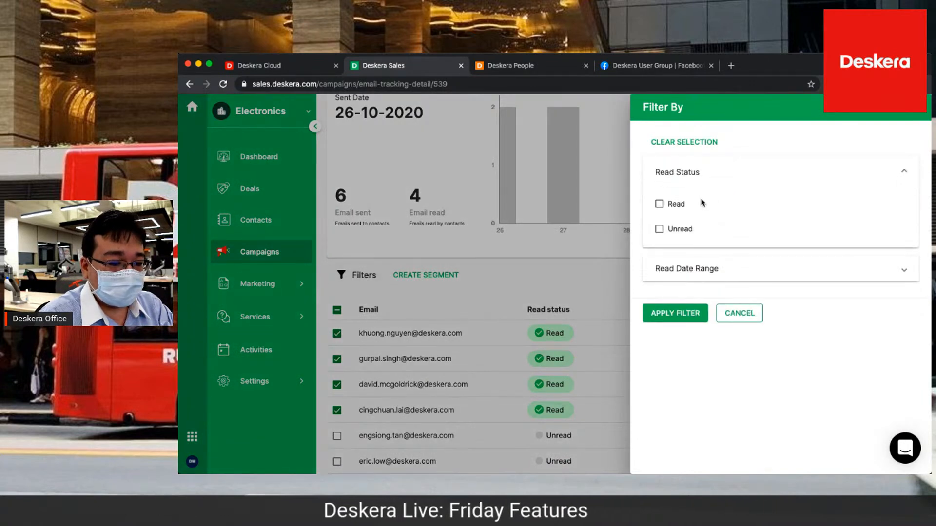
click(705, 269)
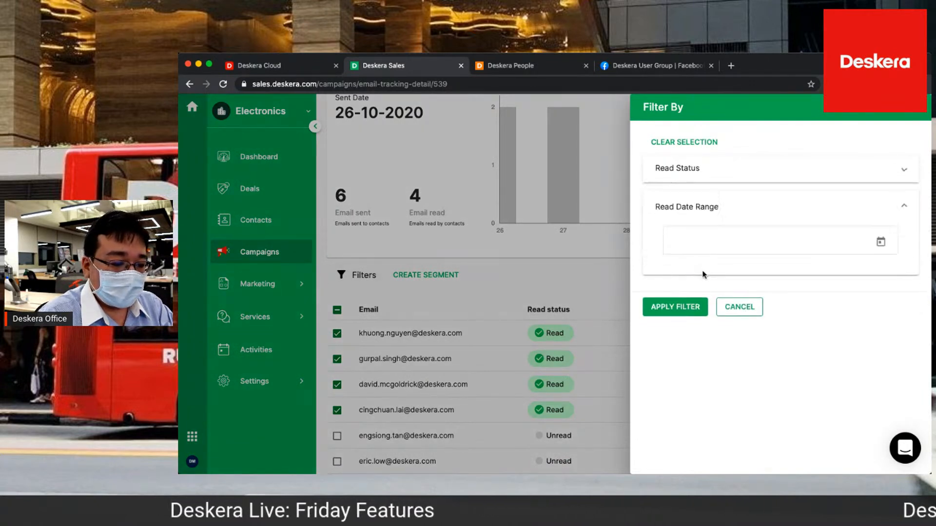
click(688, 168)
click(660, 204)
click(674, 314)
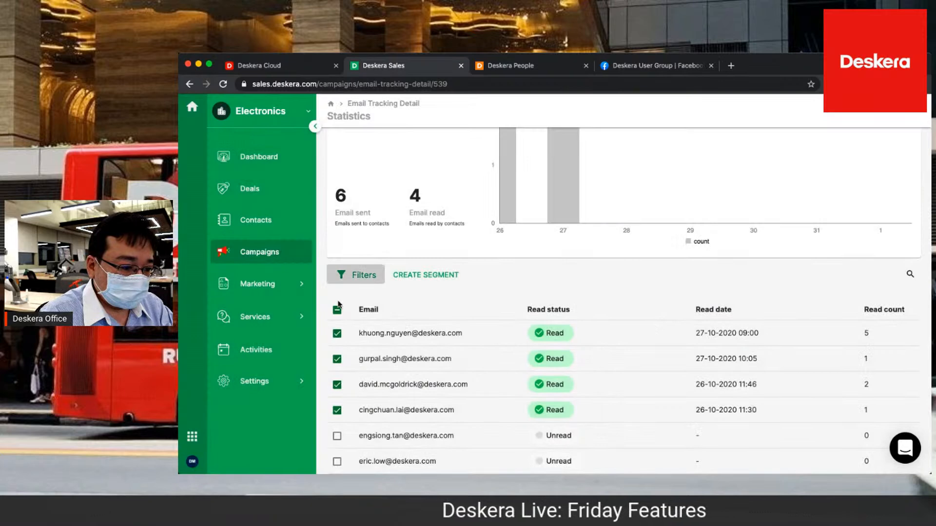
Try creating a segment from the first and third recipients in the filtered list, and cancel it
click(336, 361)
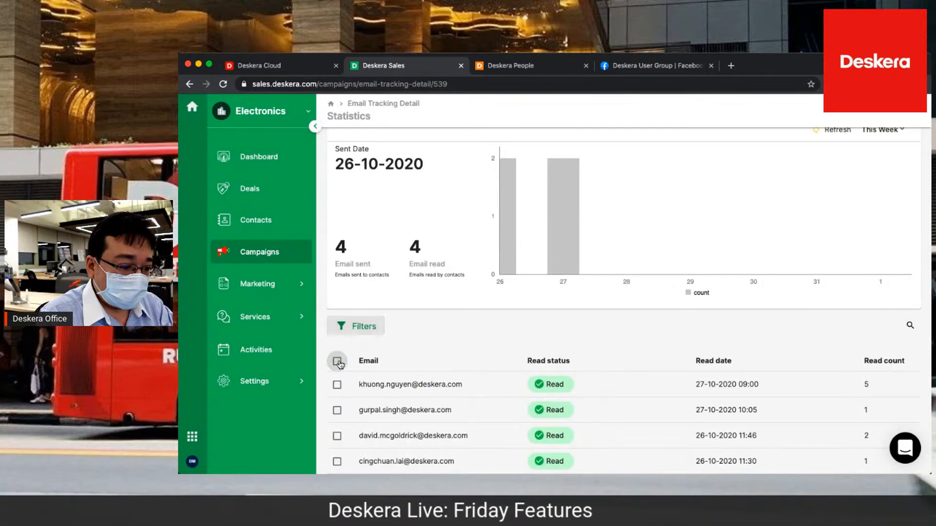
click(337, 386)
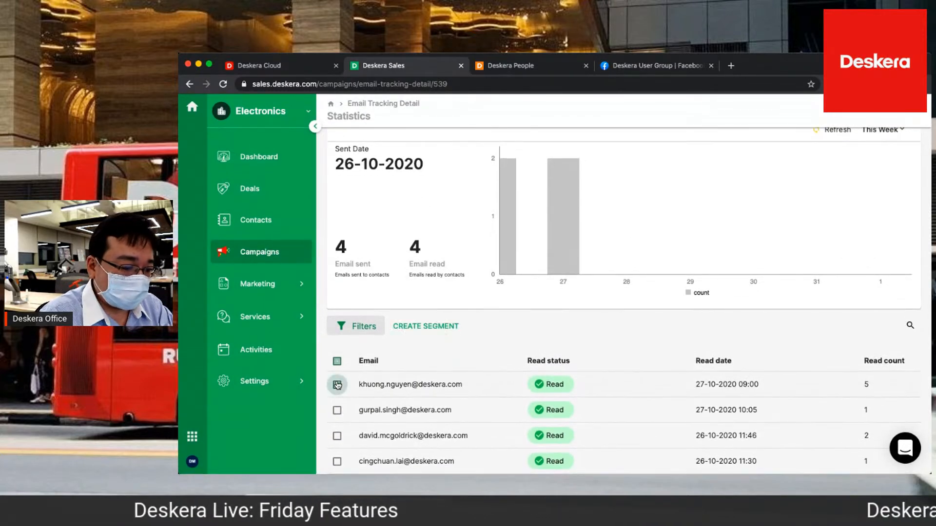
click(336, 436)
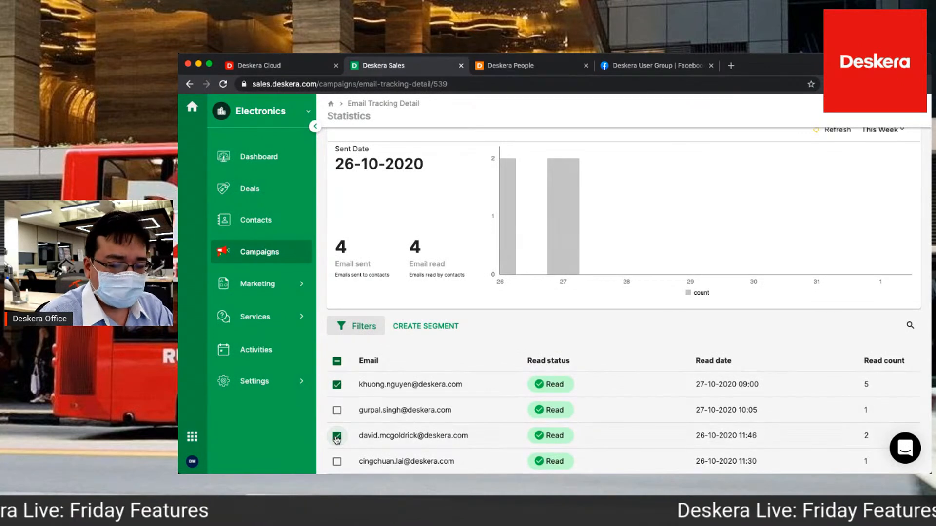
click(434, 326)
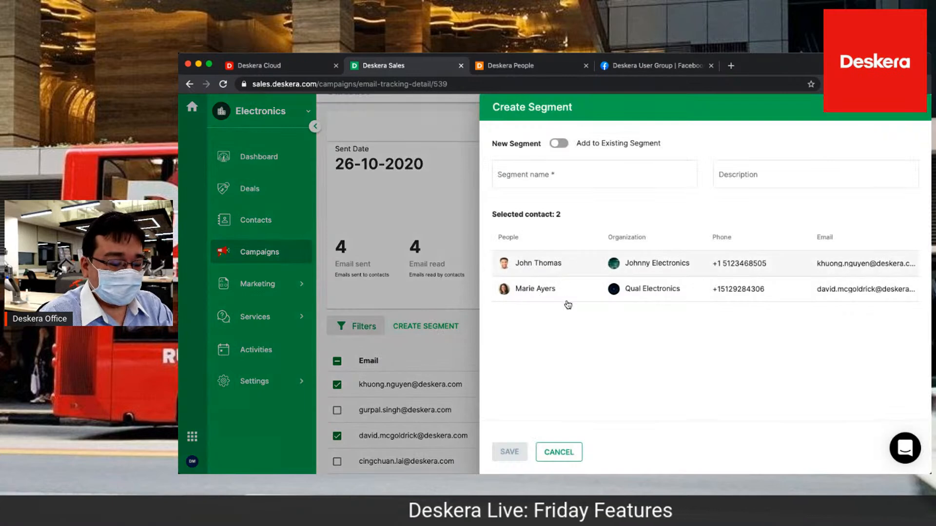
click(560, 172)
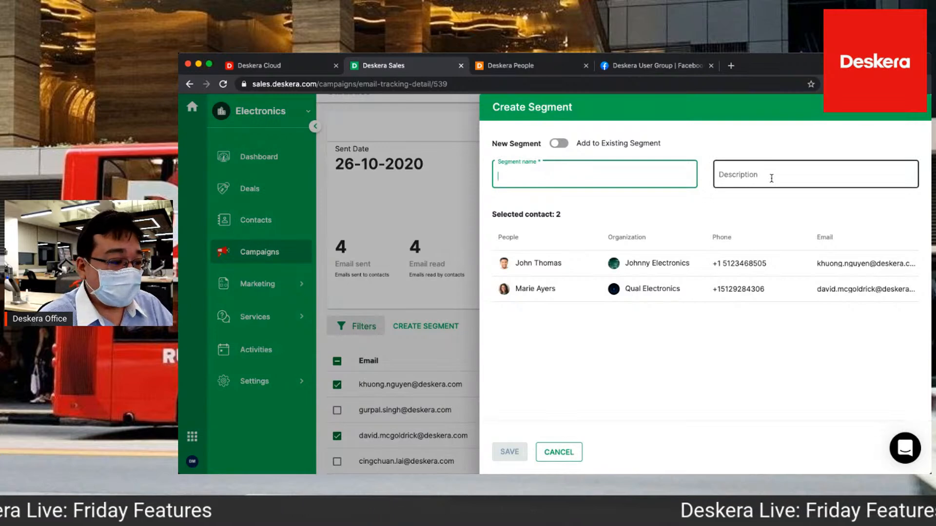
click(576, 456)
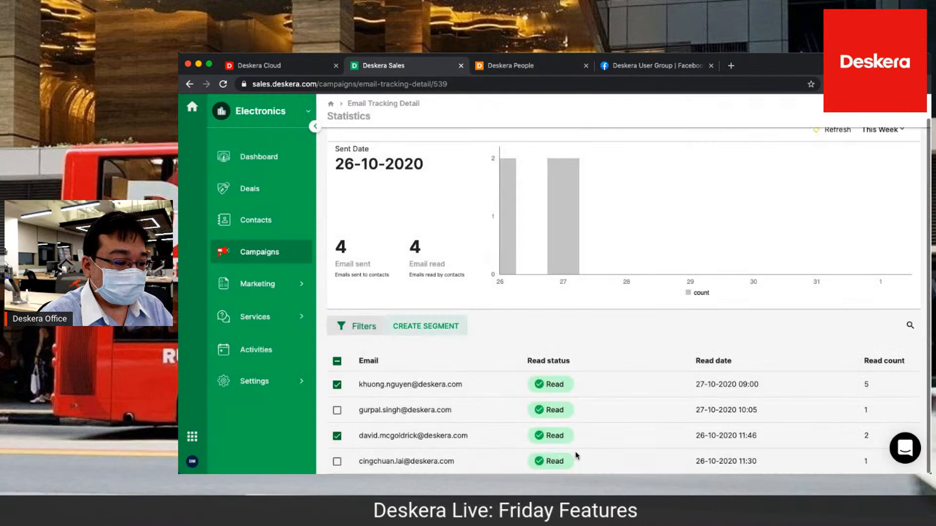
click(337, 361)
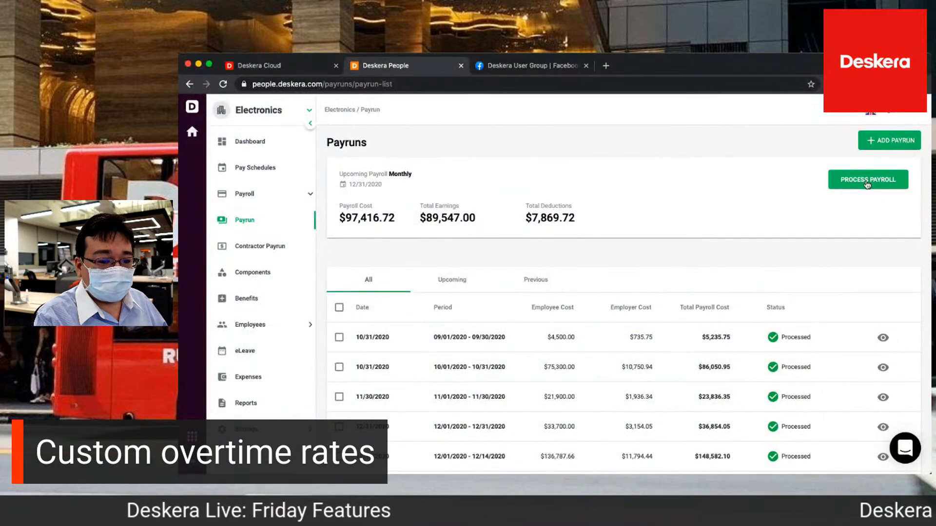
In the upcoming monthly payroll, add overtime for the second employee with custom rates of 100 and 3
click(868, 181)
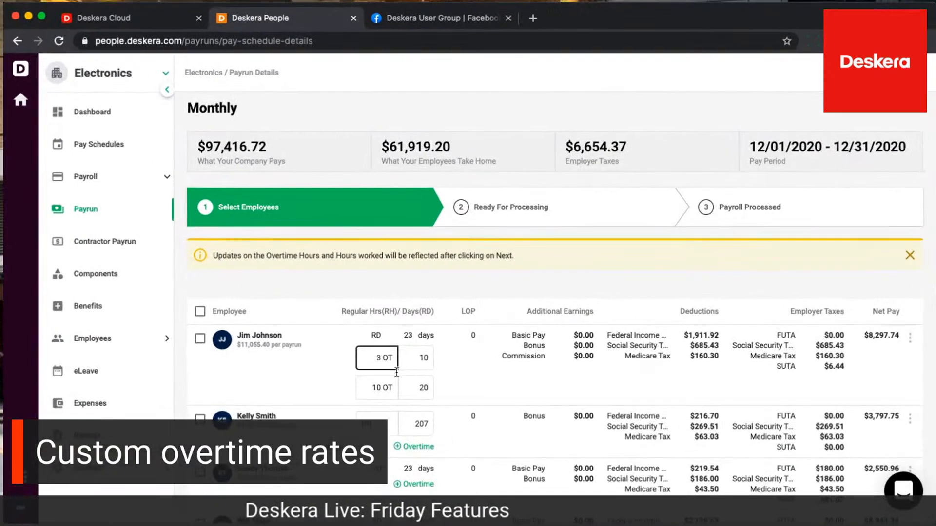
click(399, 450)
scroll(399, 452, down, 6)
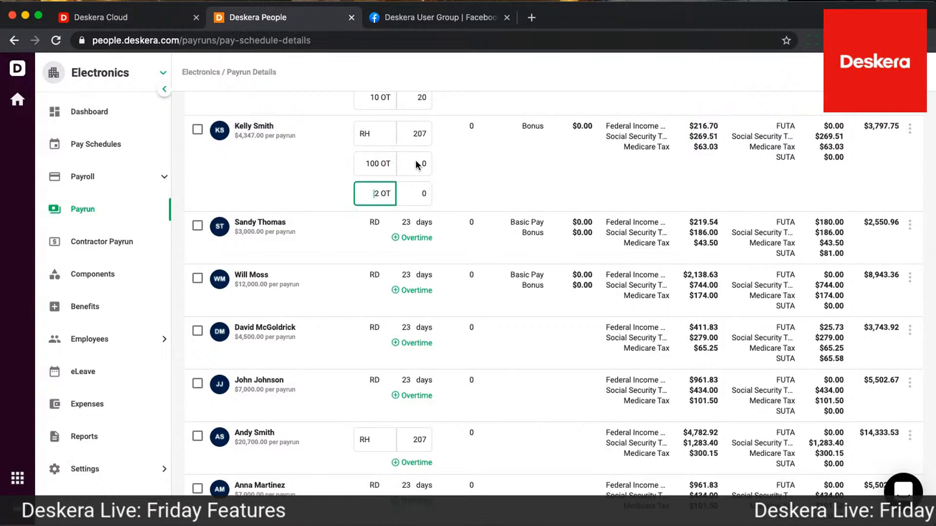
text(3)
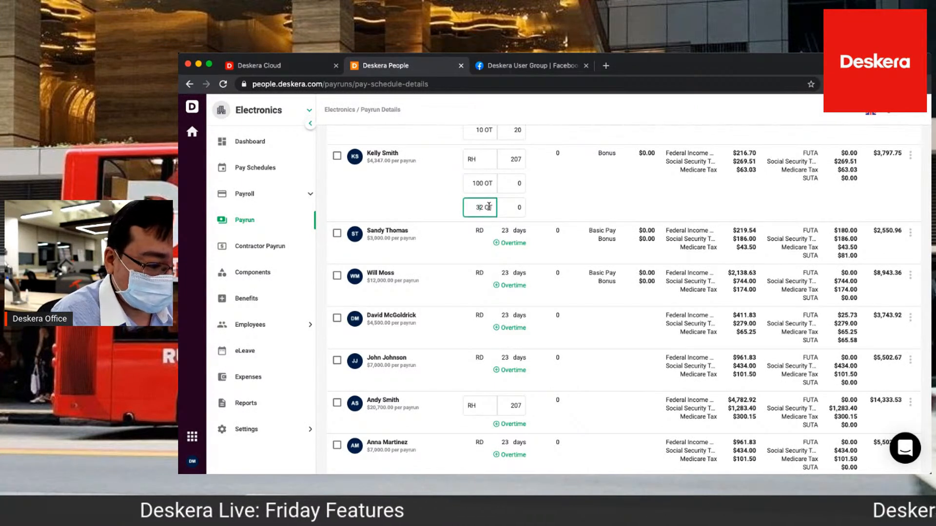
key(Delete)
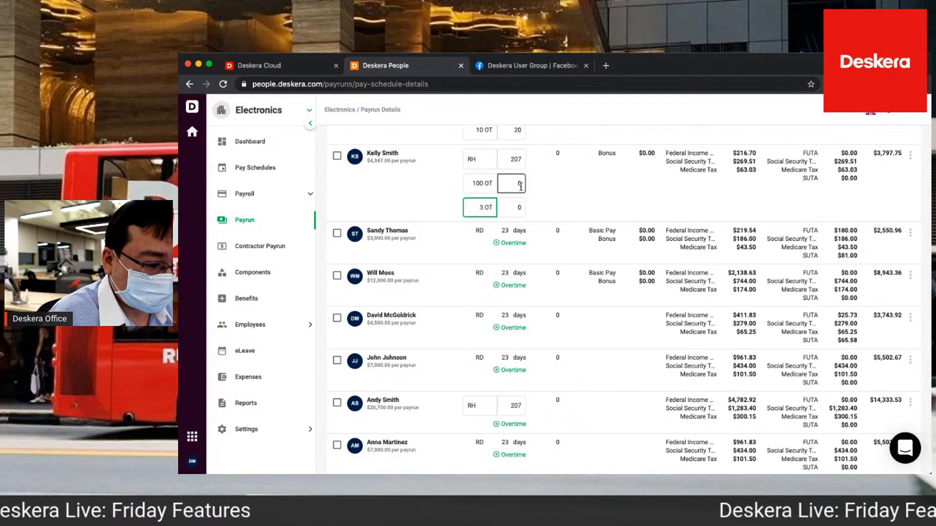
Enter 10 hours at the second employee's 100 overtime rate and 20 hours at the 3 rate, and advance the payrun to Ready For Processing
click(515, 185)
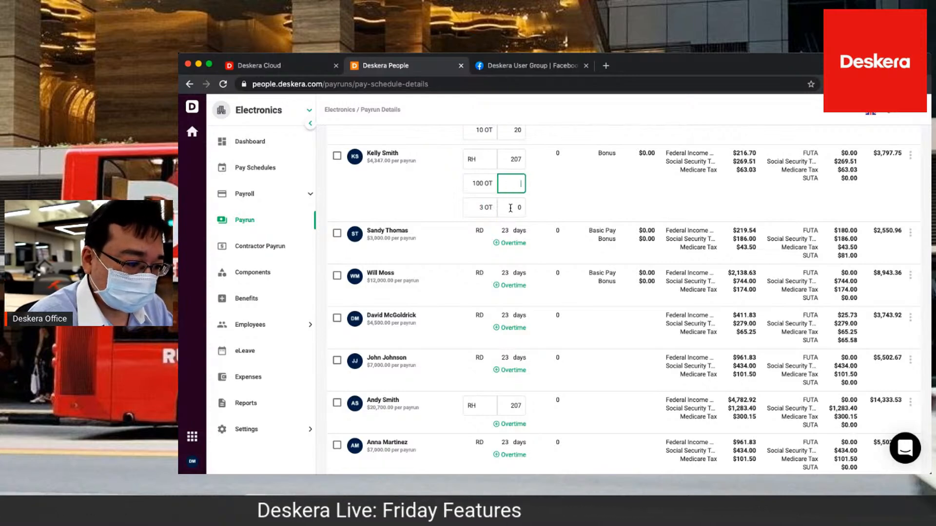
text(10)
click(510, 209)
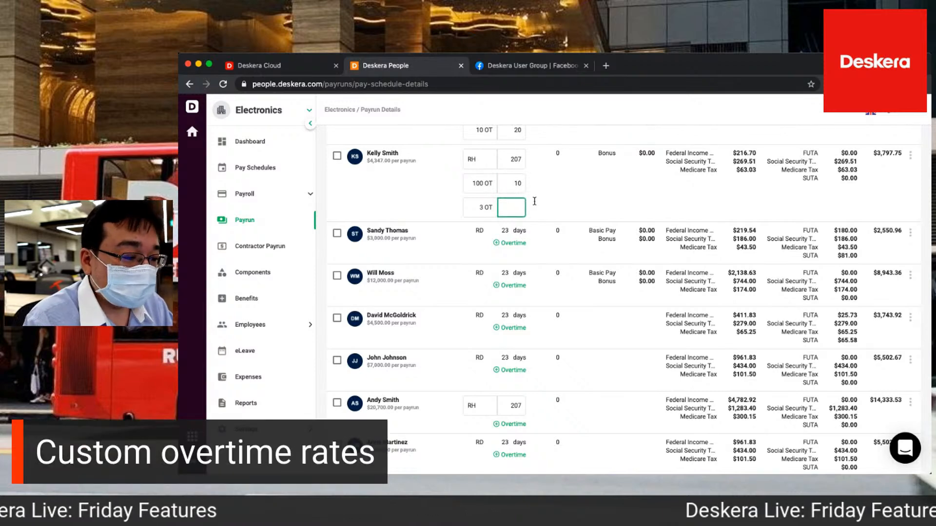
text(20)
scroll(416, 397, down, 4)
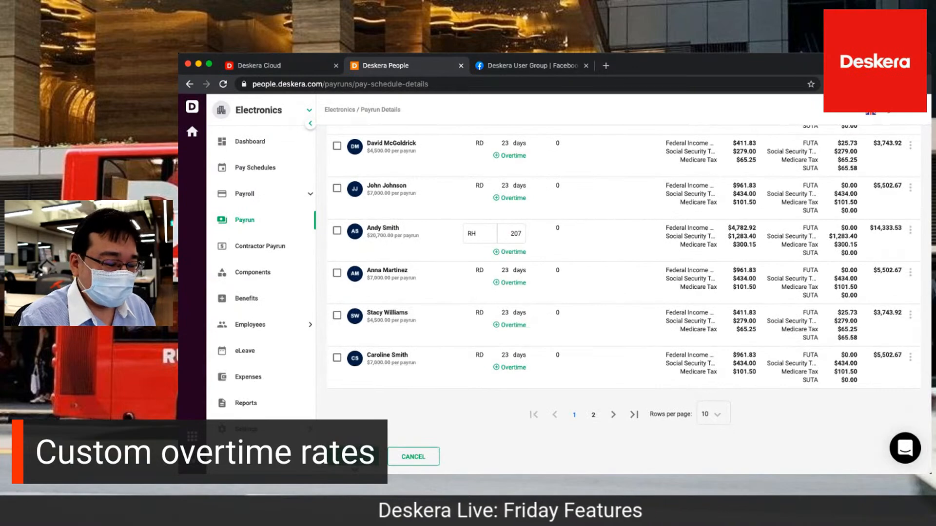
click(354, 462)
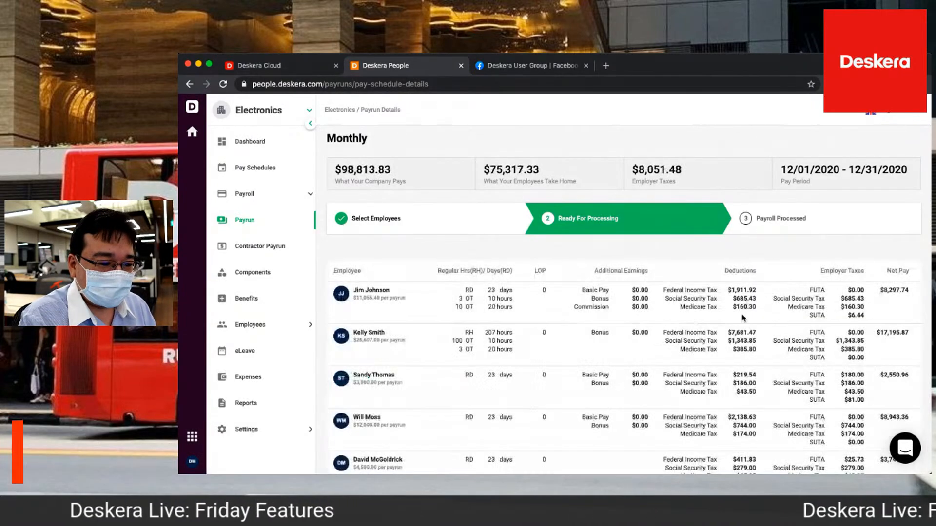
Review the employees' overtime, deductions and net pay in the payrun, and close it to show the Deskera User Group page
scroll(743, 318, down, 1)
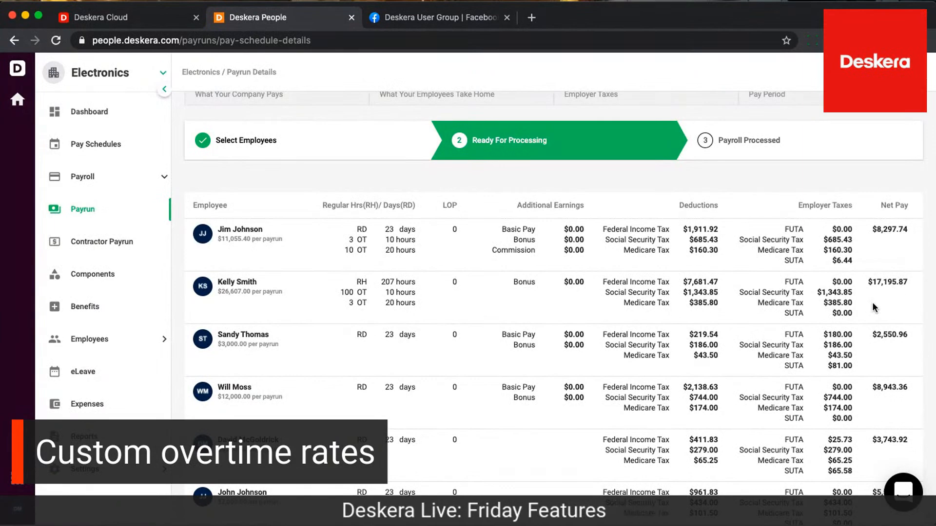
scroll(872, 307, up, 2)
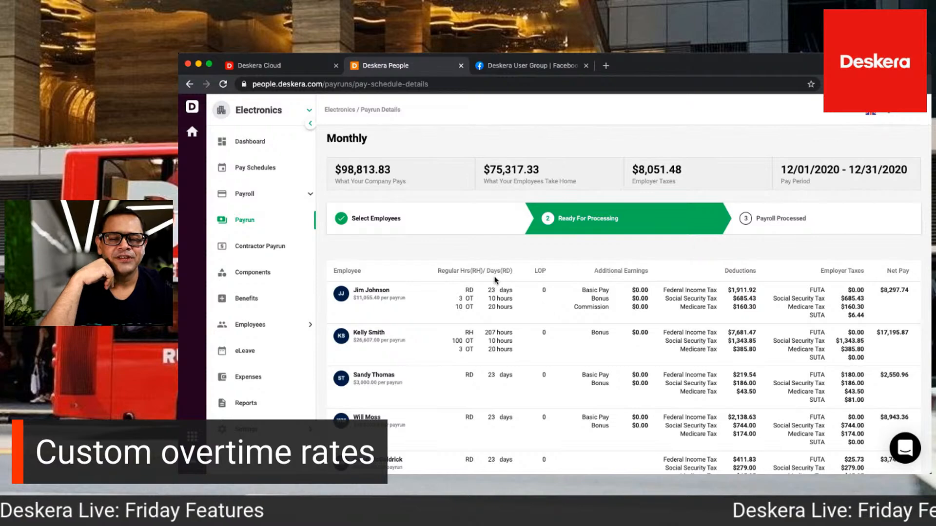
click(461, 65)
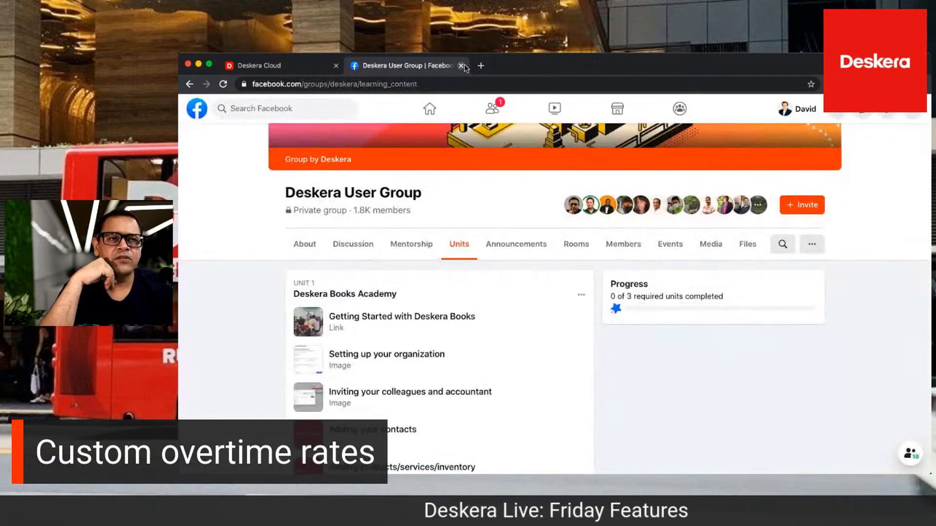
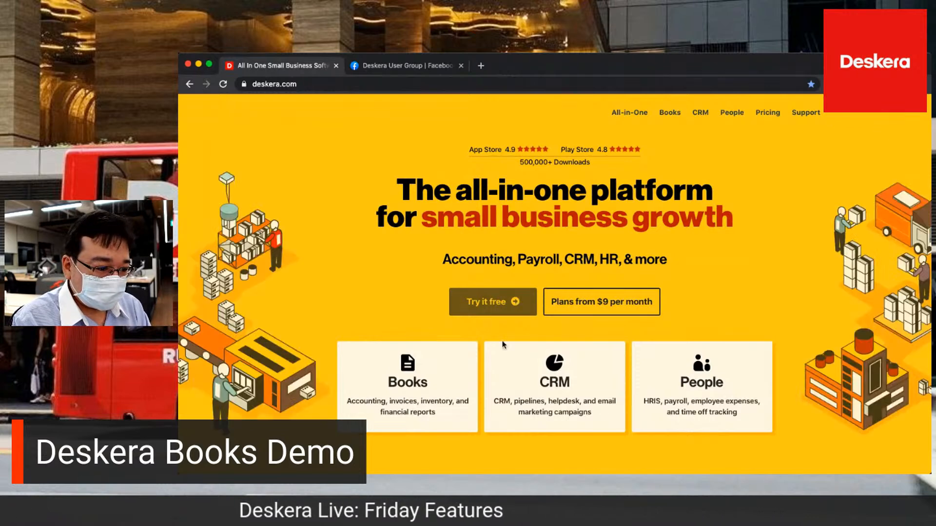
Start the free trial sign-up and enter the first name, the last name and the company name Canada
click(493, 303)
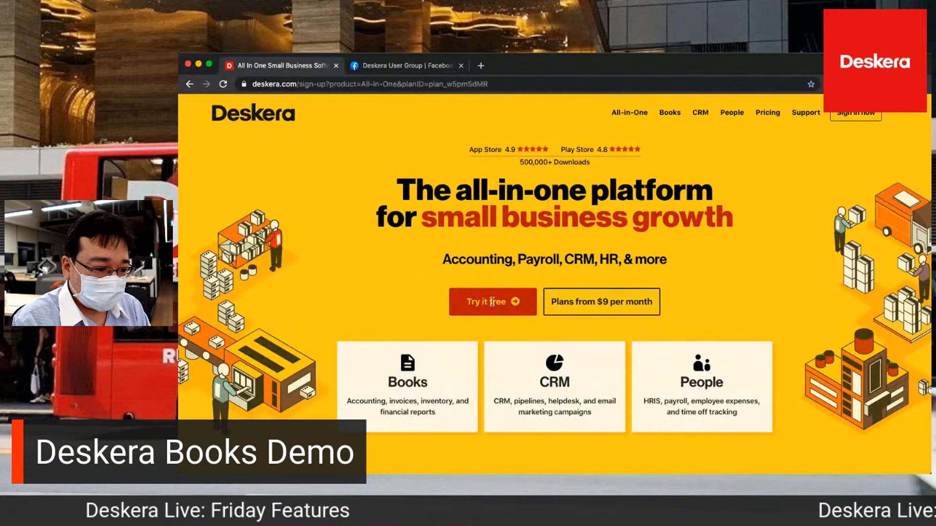
click(417, 256)
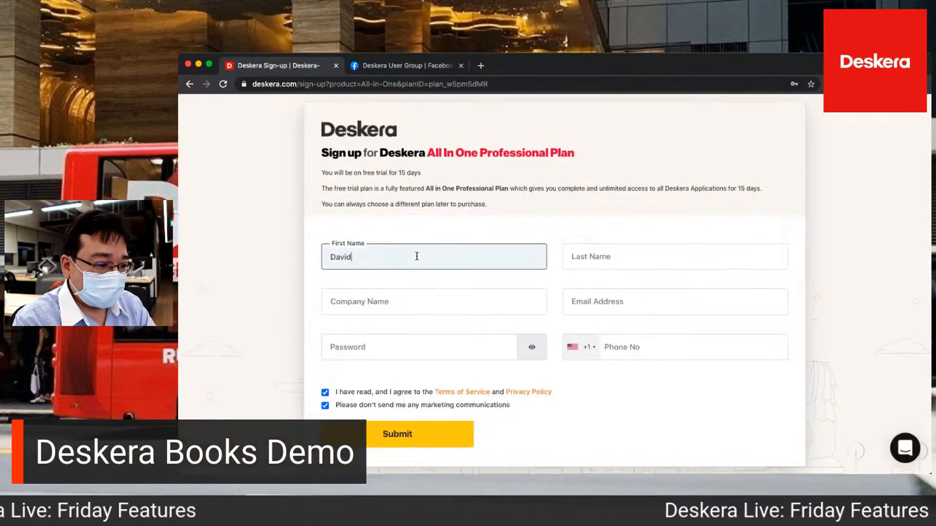
key(Tab)
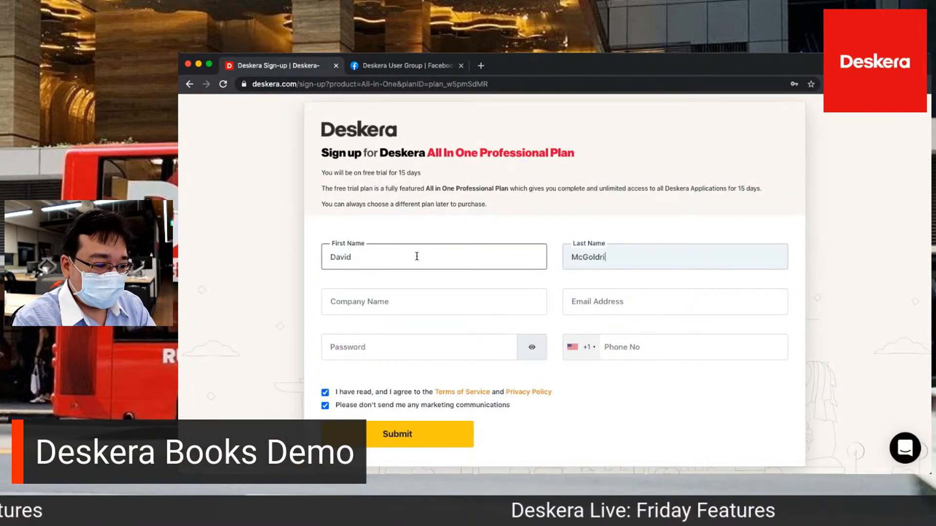
key(Tab)
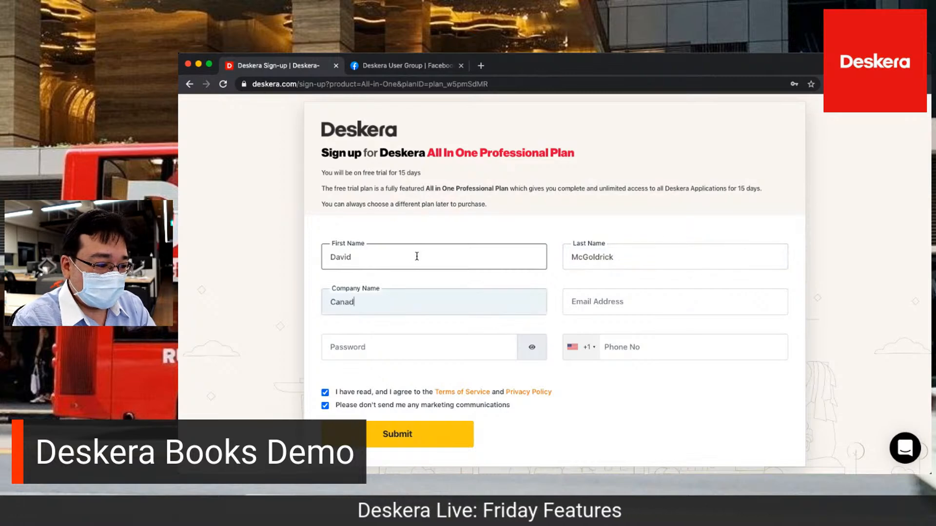
Fill in the e-mail address and the account password, and submit the sign-up
key(Tab)
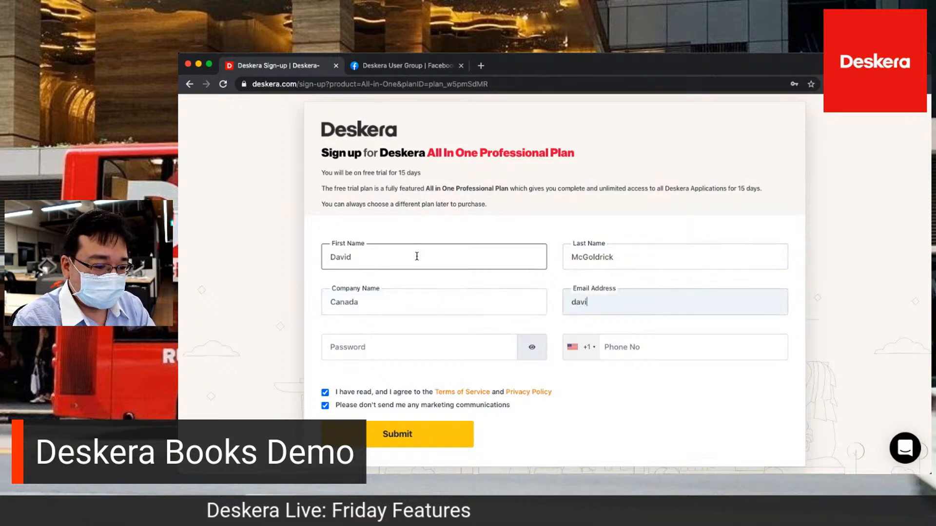
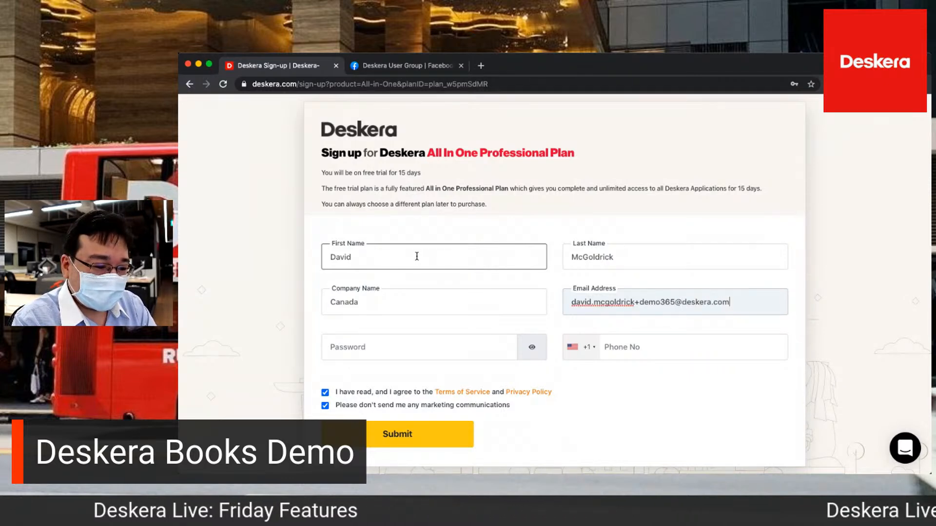
click(354, 348)
text(Deskera)
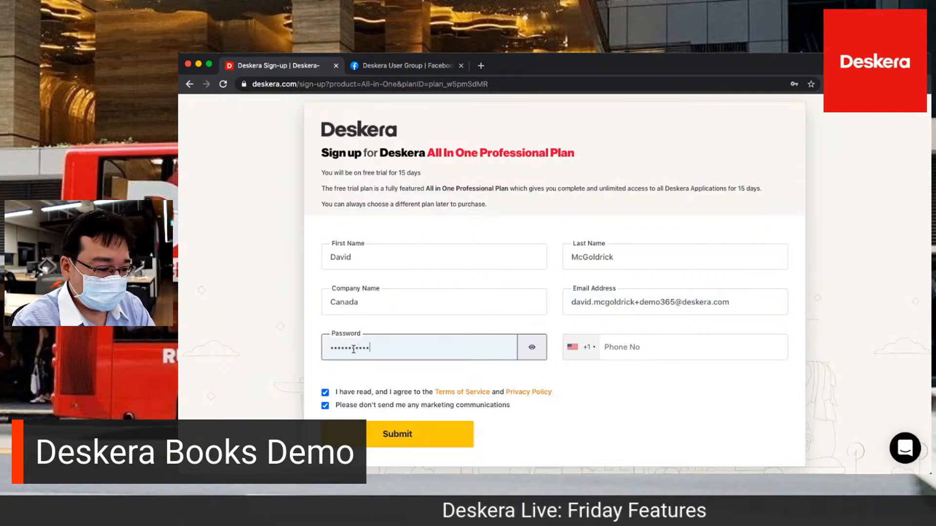
click(366, 441)
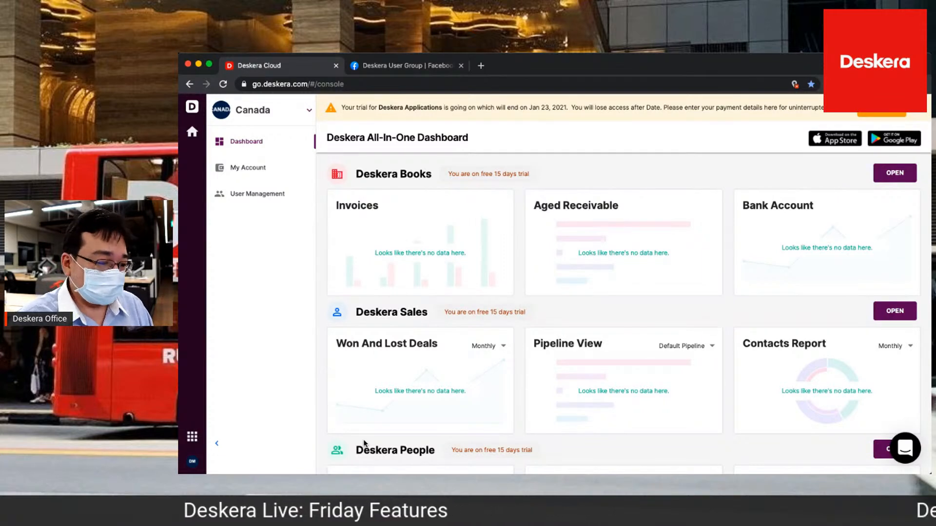
Switch from the All-In-One Dashboard to Deskera Books
click(192, 437)
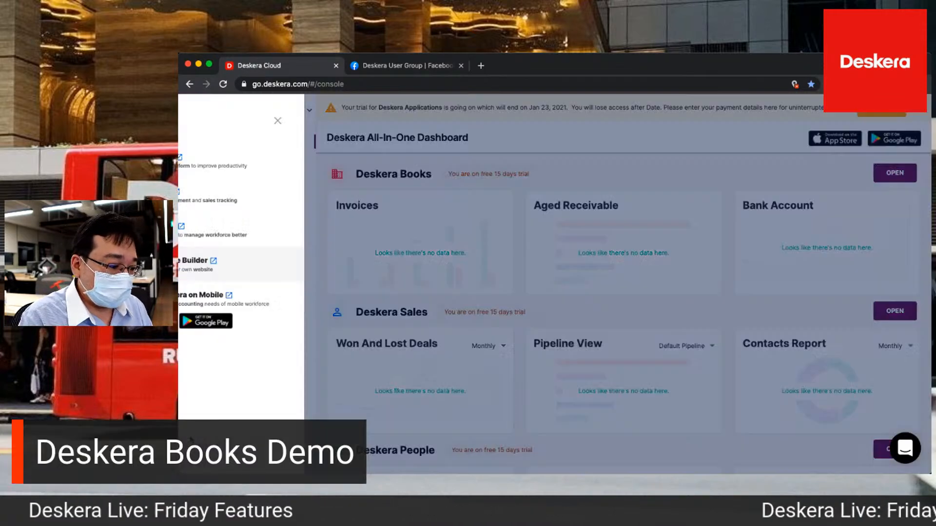
click(402, 120)
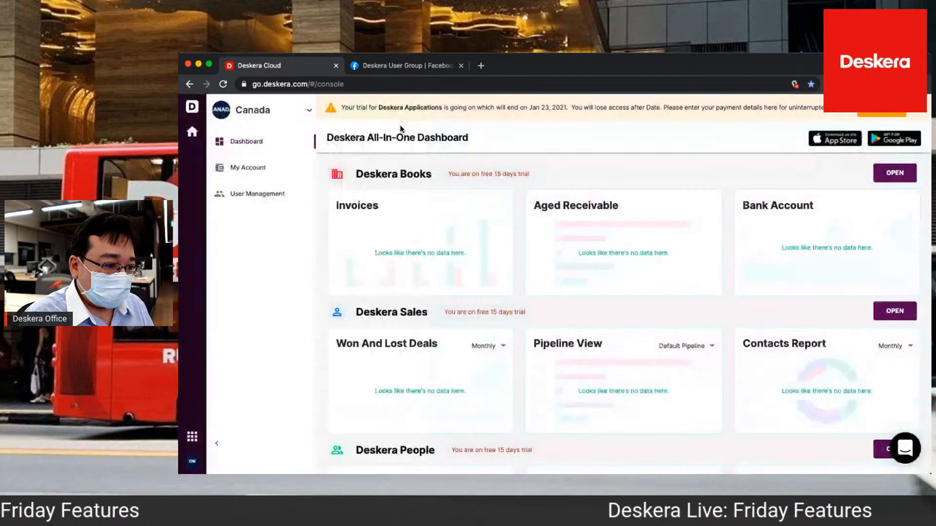
click(192, 436)
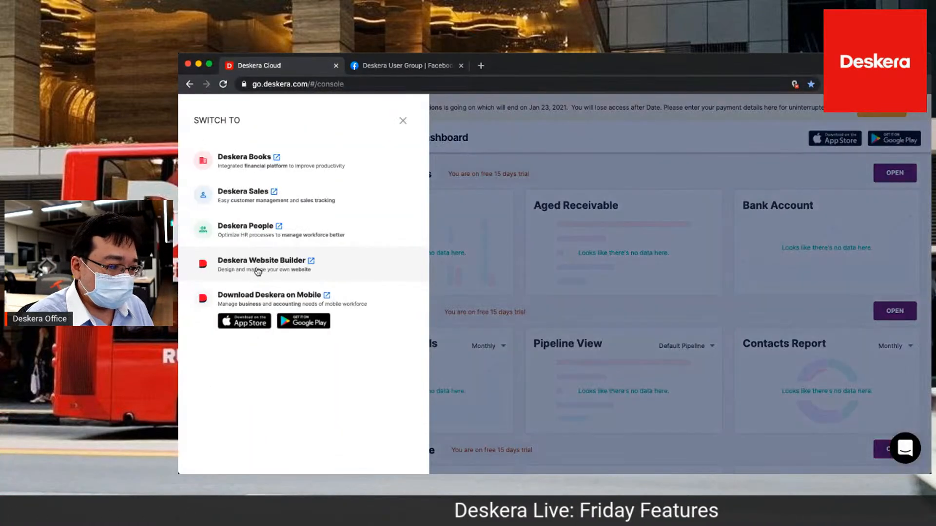
click(271, 168)
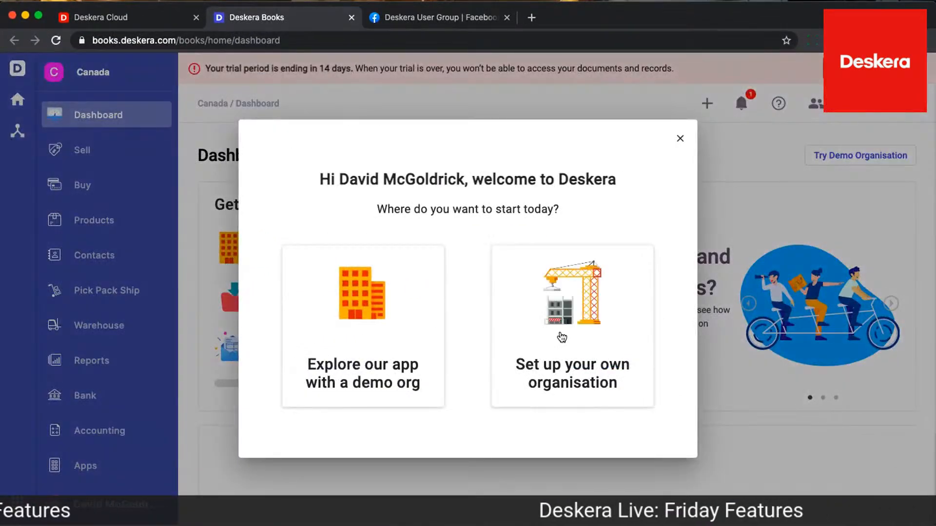
Start setting up your own organisation, with 01-01-2021 as both the financial year start and the books beginning date
click(564, 330)
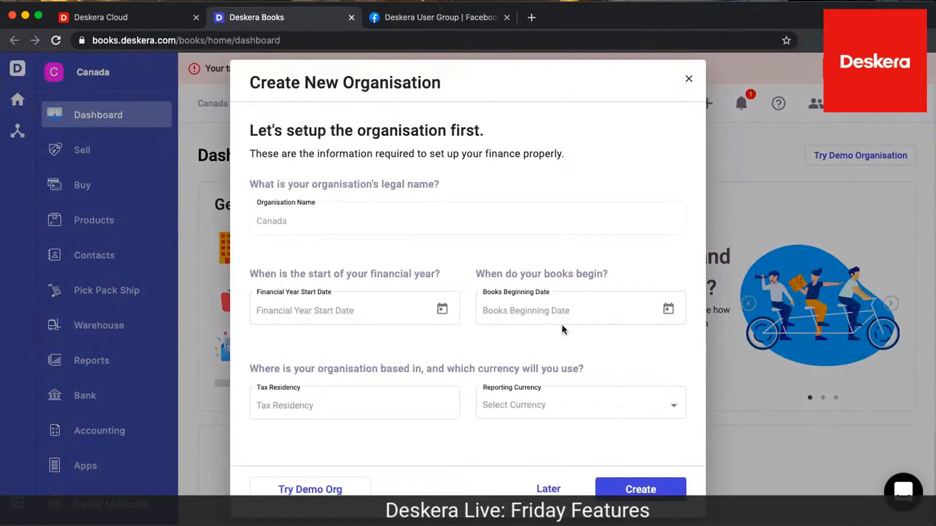
click(433, 309)
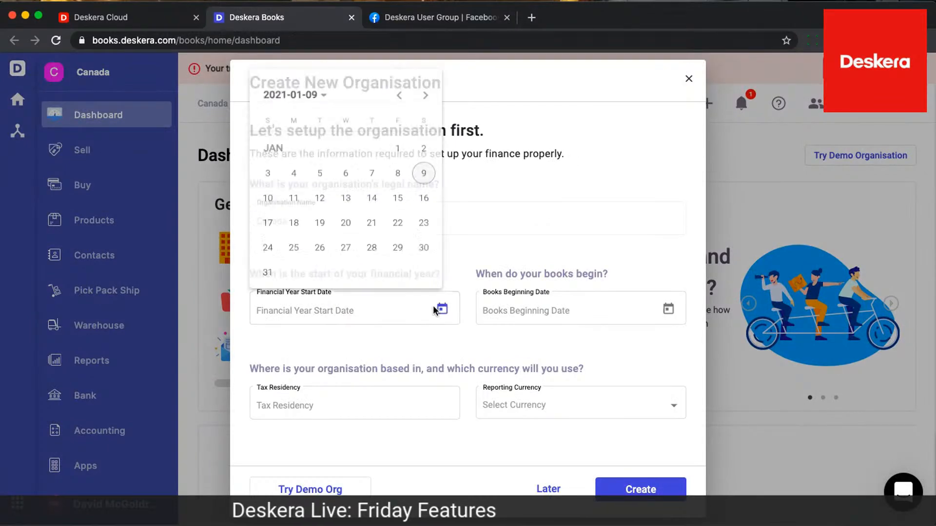
click(397, 142)
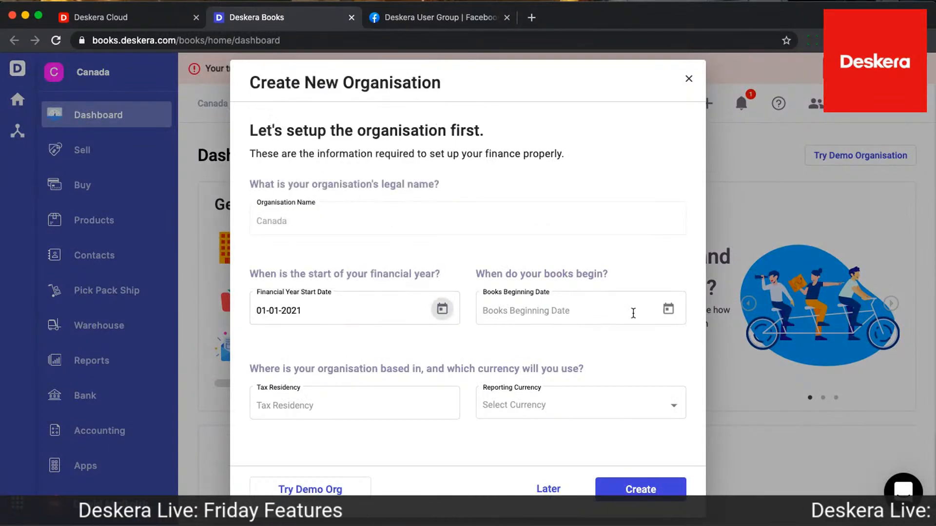
click(668, 309)
click(624, 142)
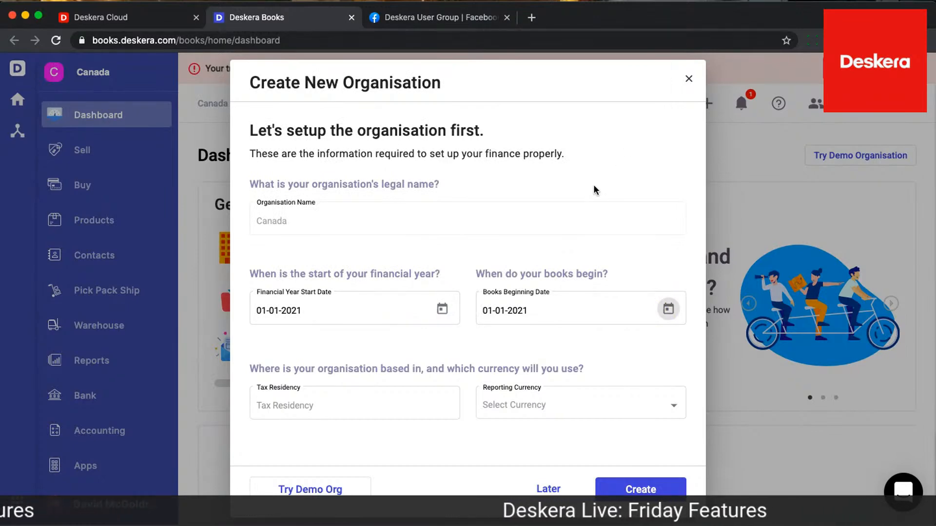
Set the tax residency to Canada, create the organisation, and choose to explore the app instead of importing data
click(303, 407)
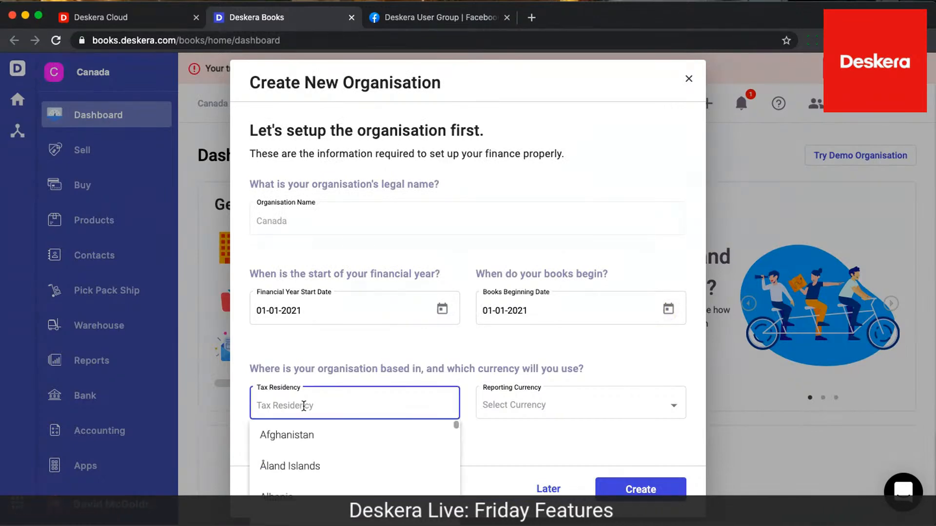
text(Cana)
click(294, 435)
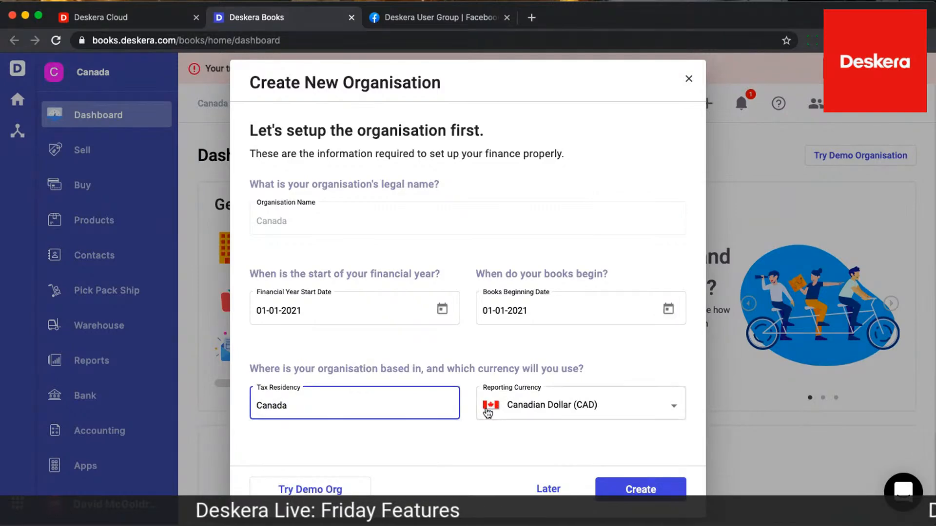
click(632, 493)
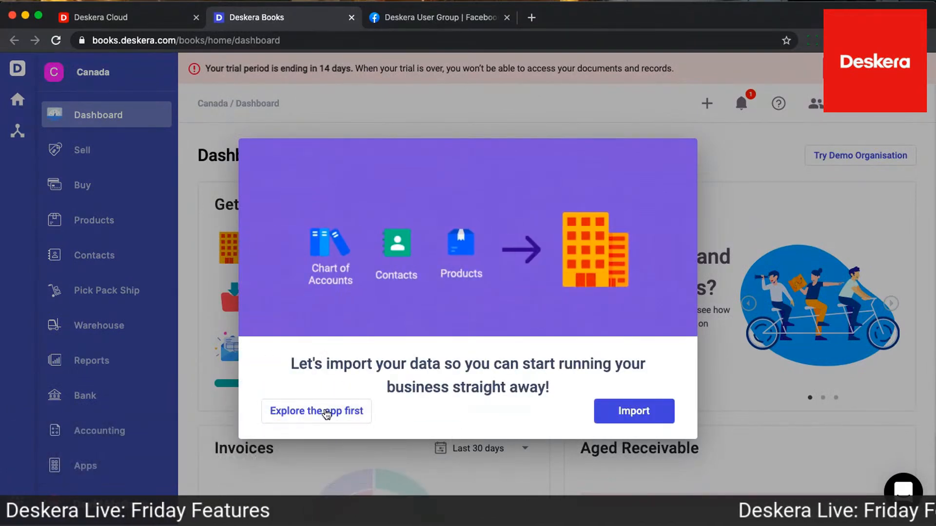
click(326, 415)
Go to the company details and open the organisation settings for editing
scroll(98, 351, down, 2)
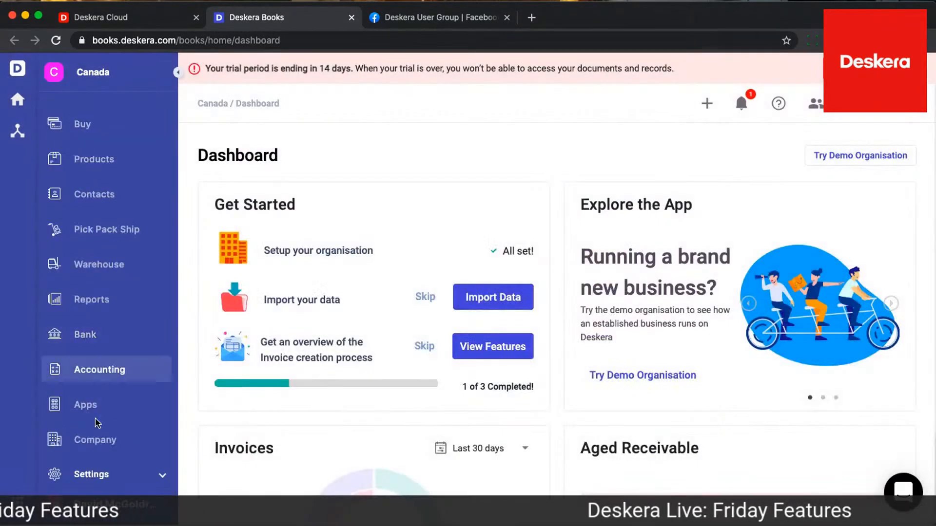
click(91, 438)
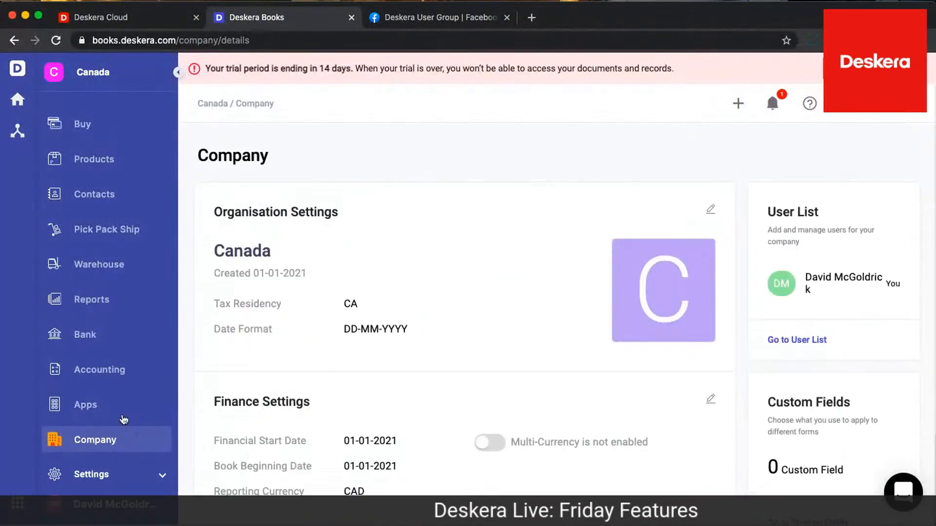
scroll(400, 397, down, 2)
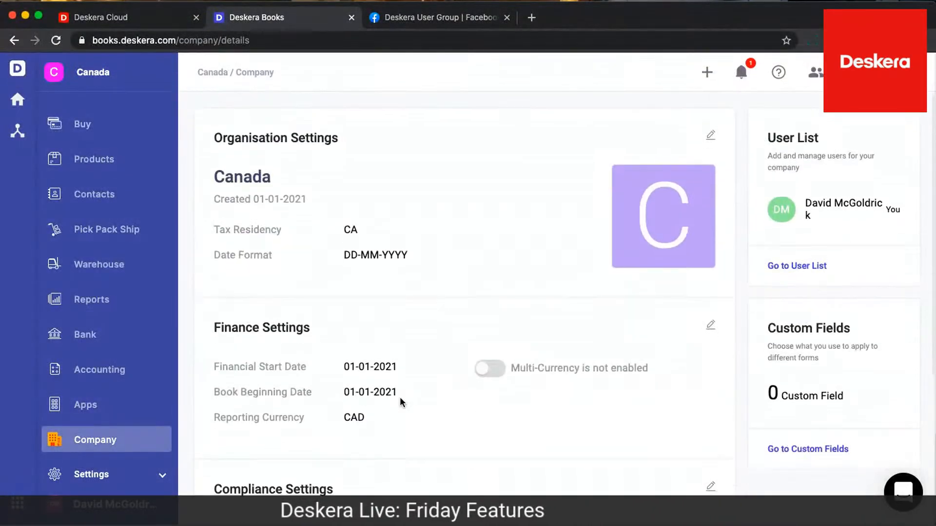
scroll(399, 397, down, 4)
scroll(557, 225, up, 4)
scroll(557, 225, up, 1)
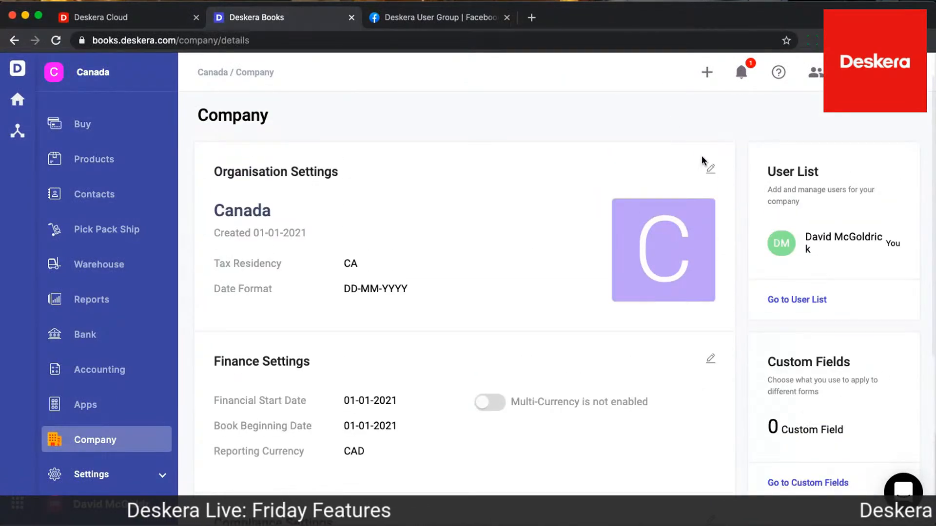
click(709, 171)
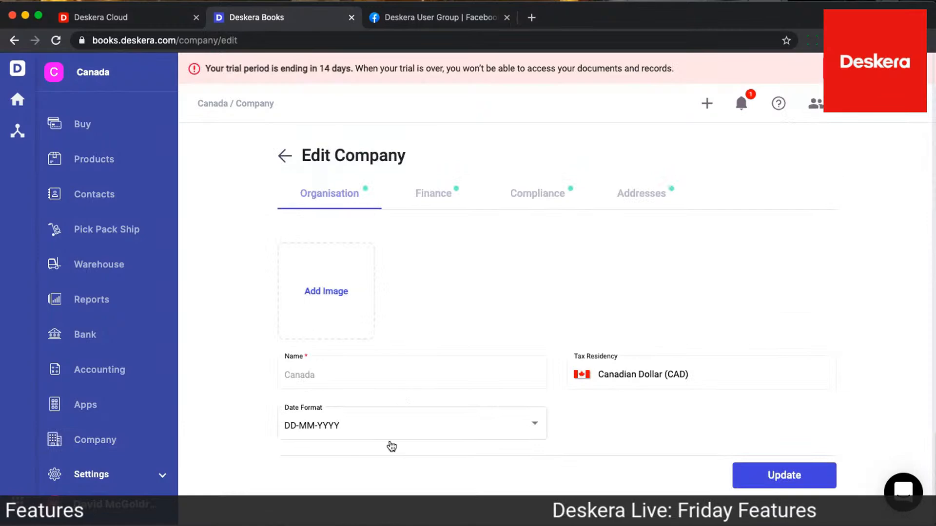
Enable multi-currency in the company's finance settings, closing the currency selection without adding any
click(430, 197)
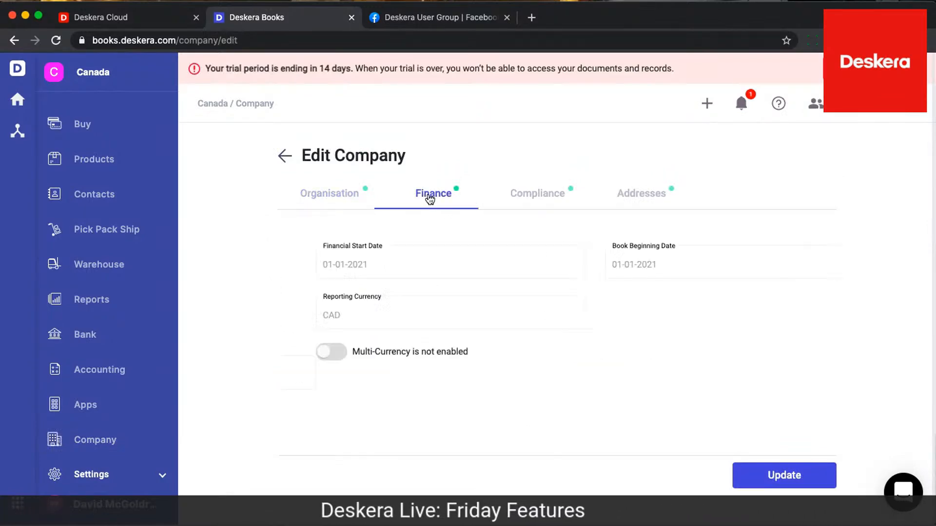
click(322, 197)
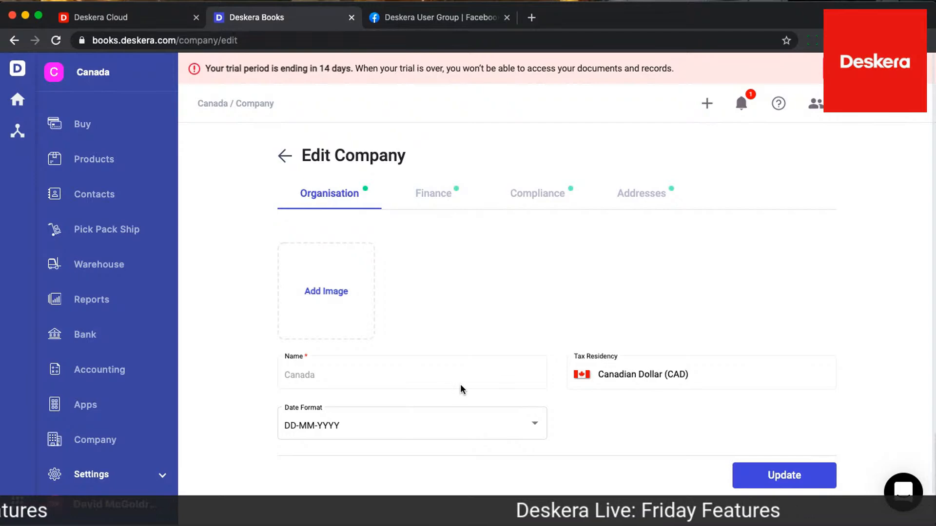
click(428, 194)
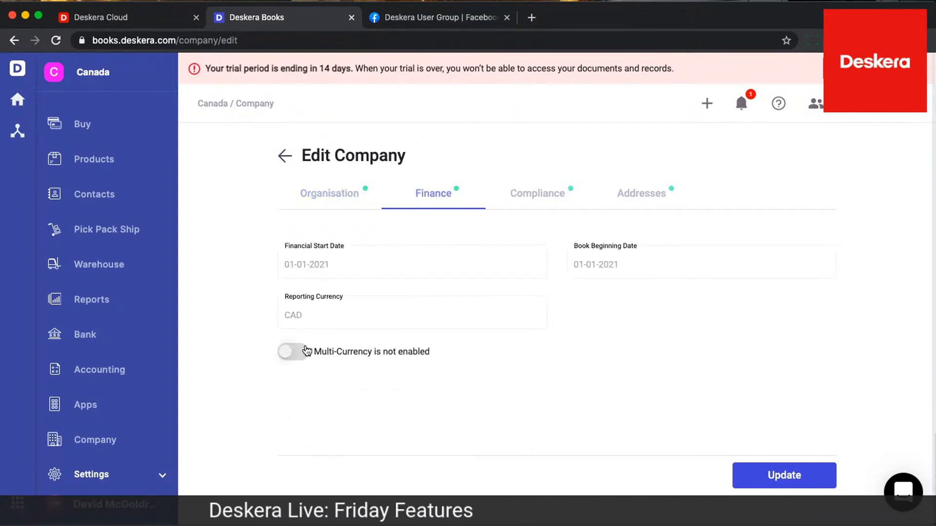
click(293, 352)
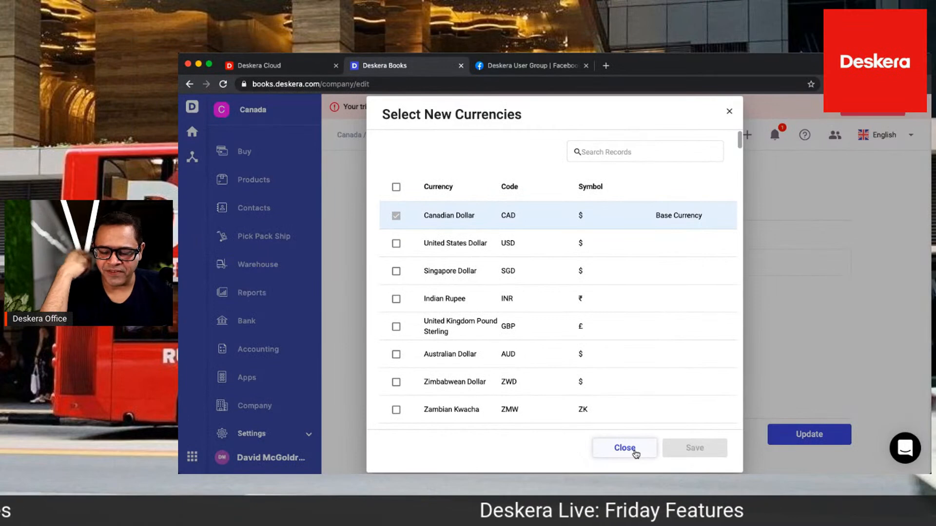
click(633, 450)
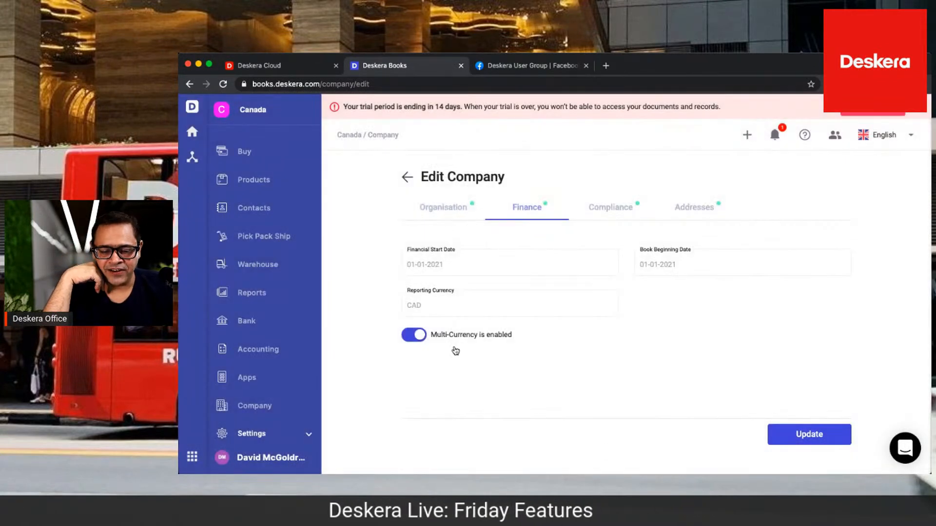
Add United States Dollar and European Euro as new company currencies and save the selection
click(426, 338)
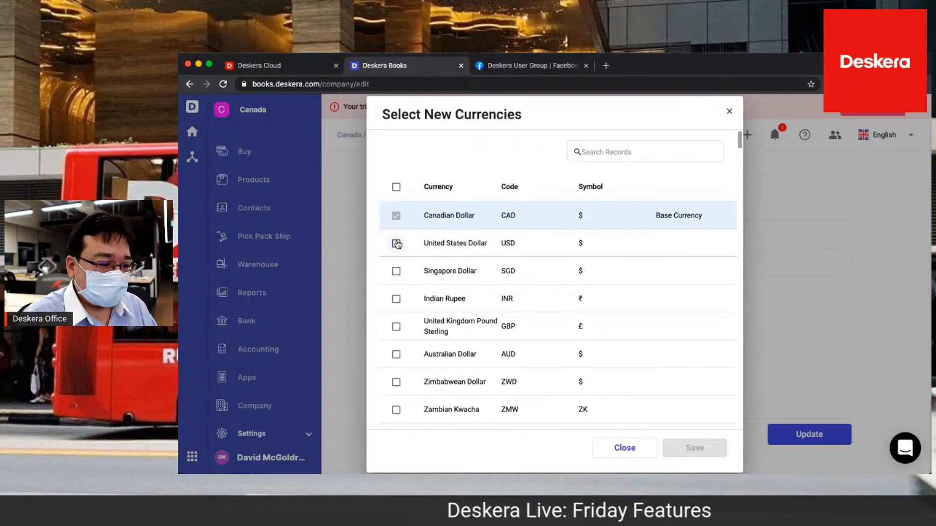
click(396, 243)
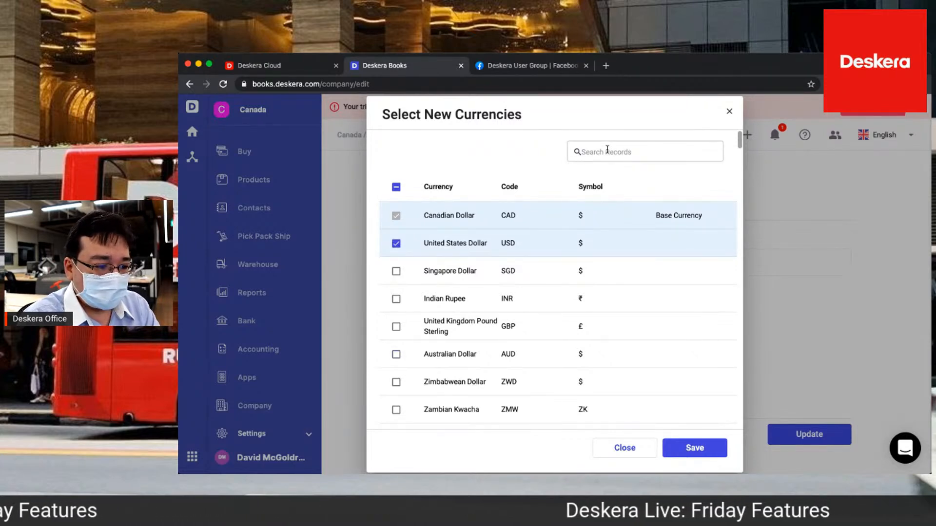
click(607, 151)
text(Euro)
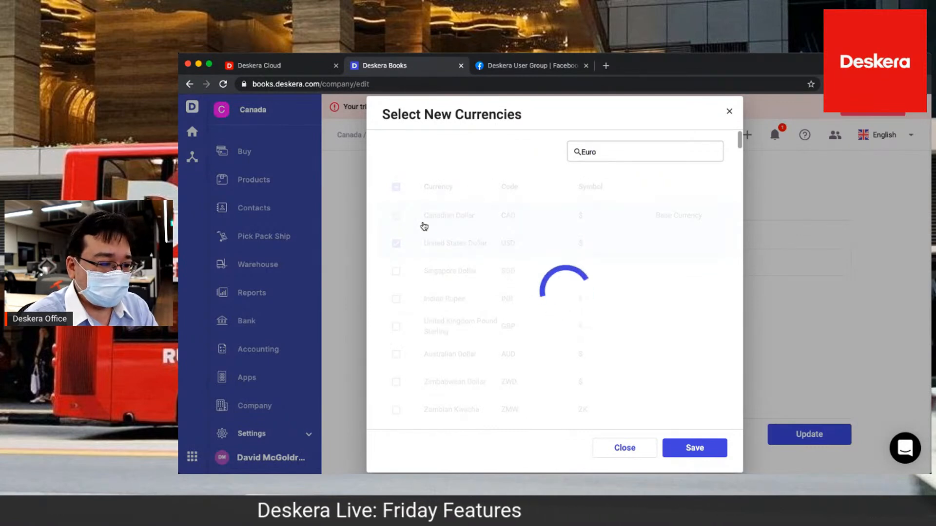
click(397, 216)
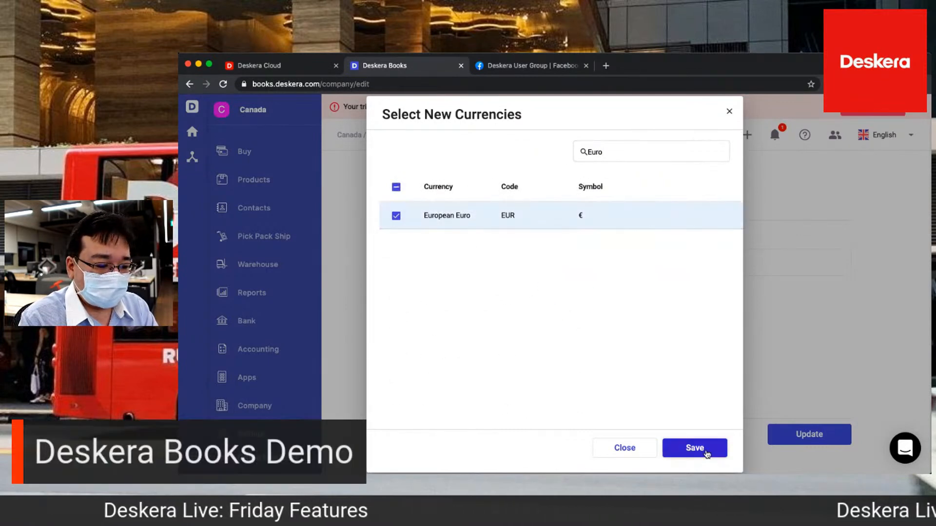
click(703, 448)
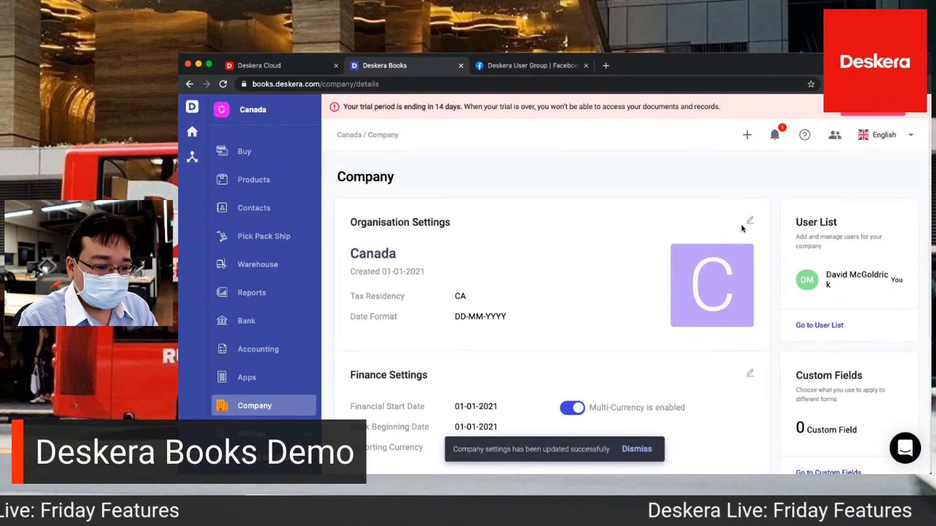
Edit the company's compliance settings and enter its GST number and business number
click(750, 219)
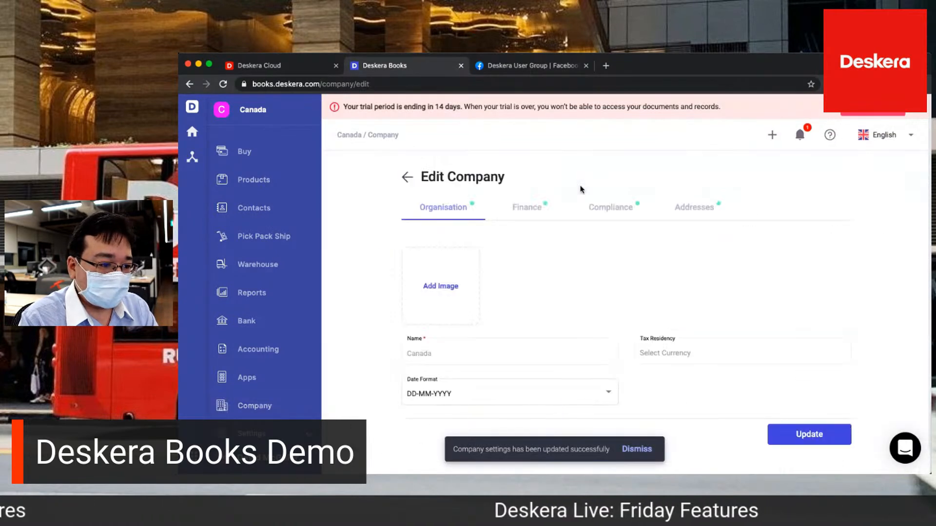
click(610, 209)
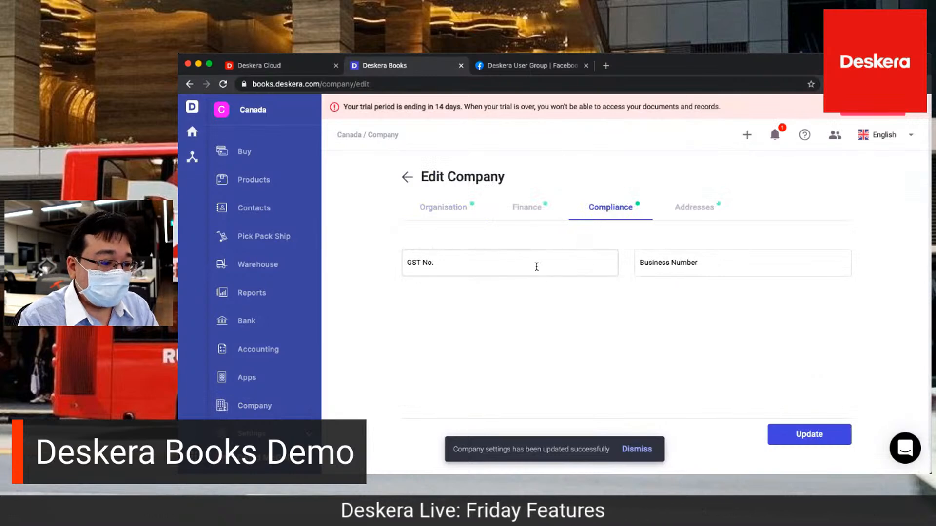
click(536, 267)
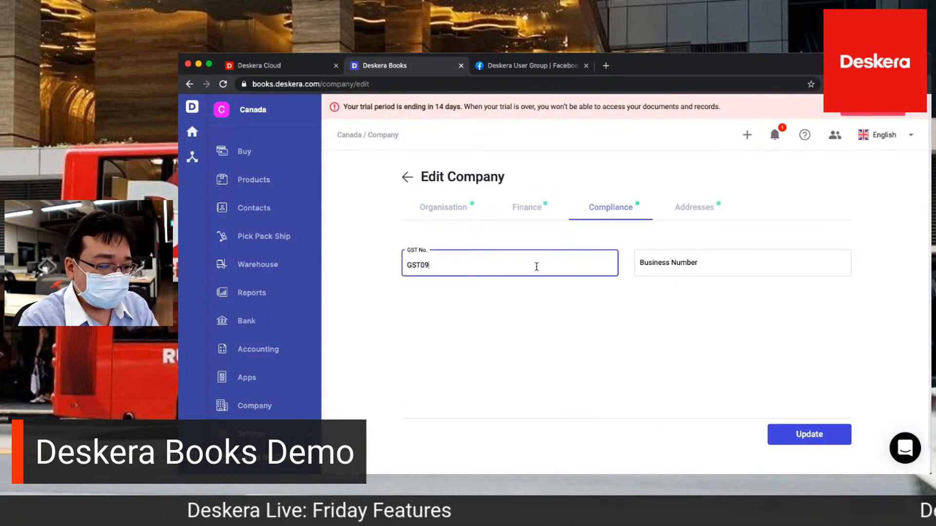
text(GST098)
key(BackSpace)
key(BackSpace)
text(001)
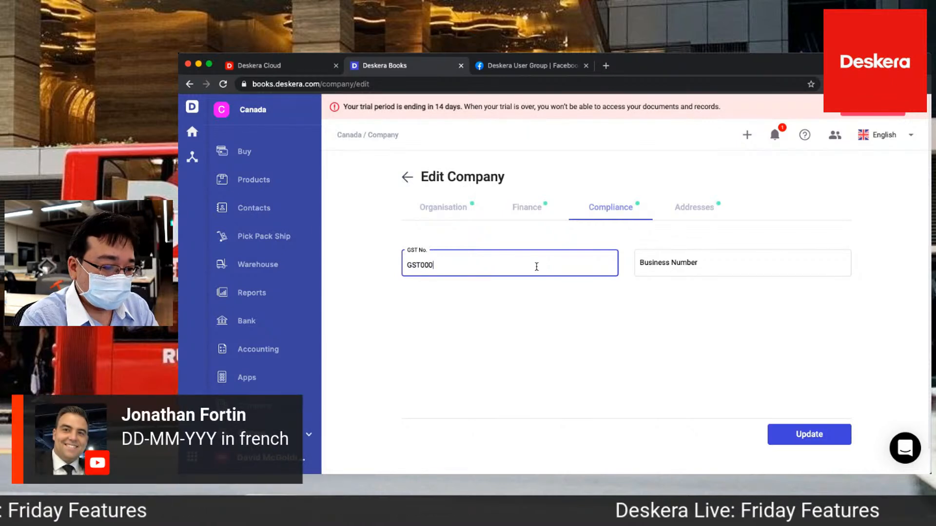
click(704, 263)
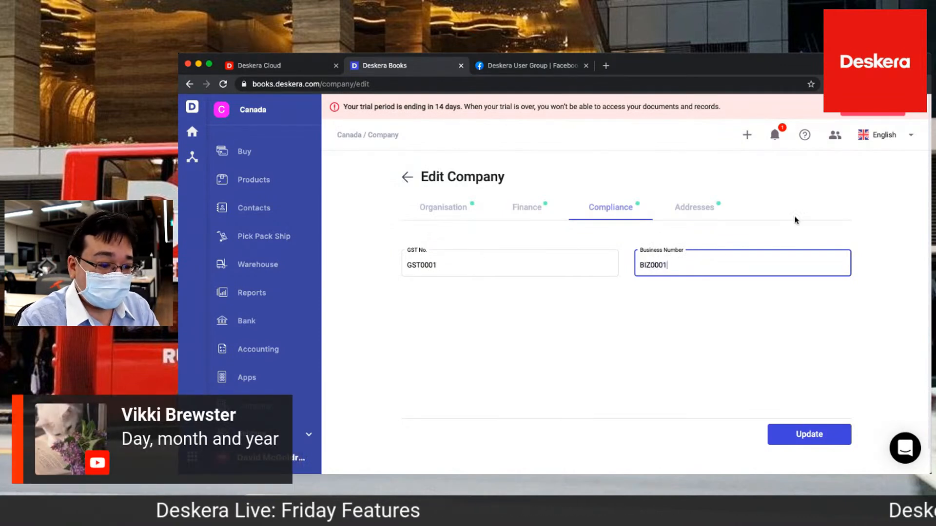
Fill in the company's street address, save the company settings with the compliance changes, and review the updated details
click(701, 211)
click(549, 276)
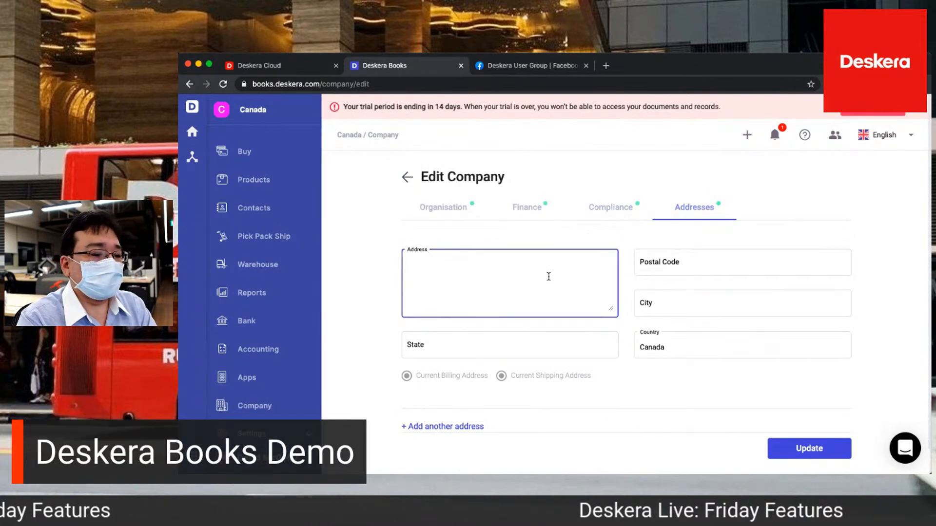
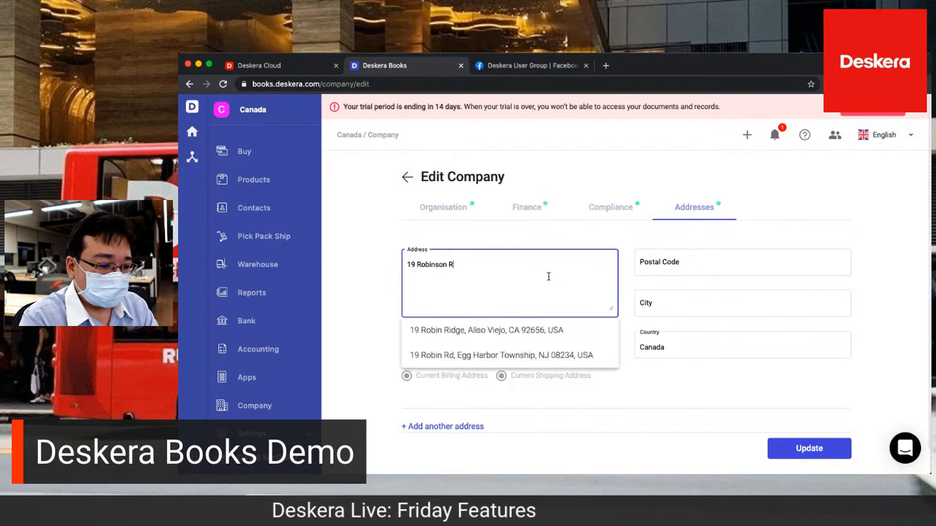
click(629, 315)
scroll(556, 385, down, 1)
click(801, 424)
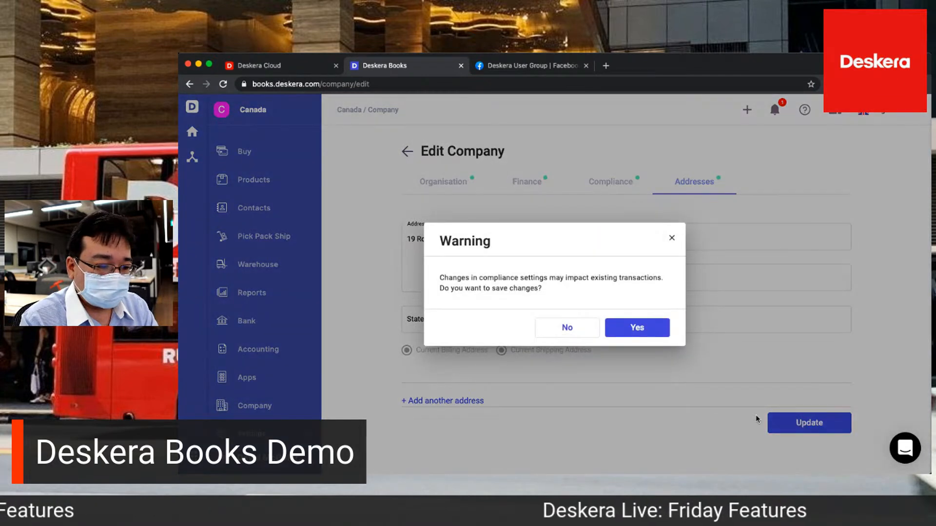
click(638, 328)
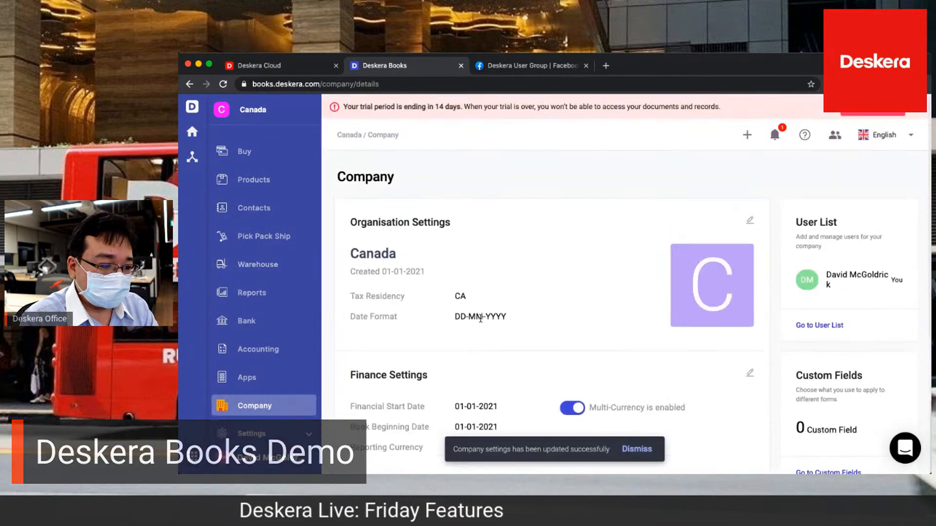
scroll(480, 319, down, 6)
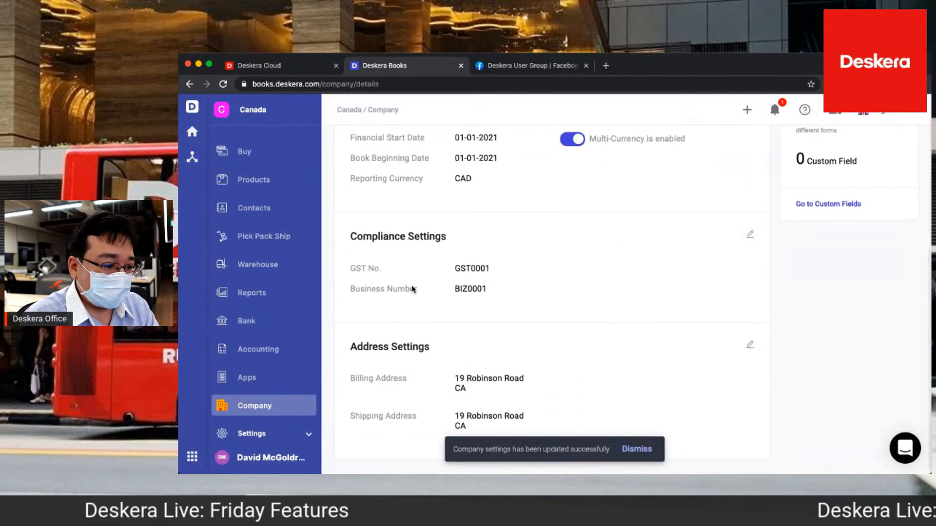
Open the tax settings and examine the predefined Canadian tax rates and the options for adding a tax or tax group
click(278, 439)
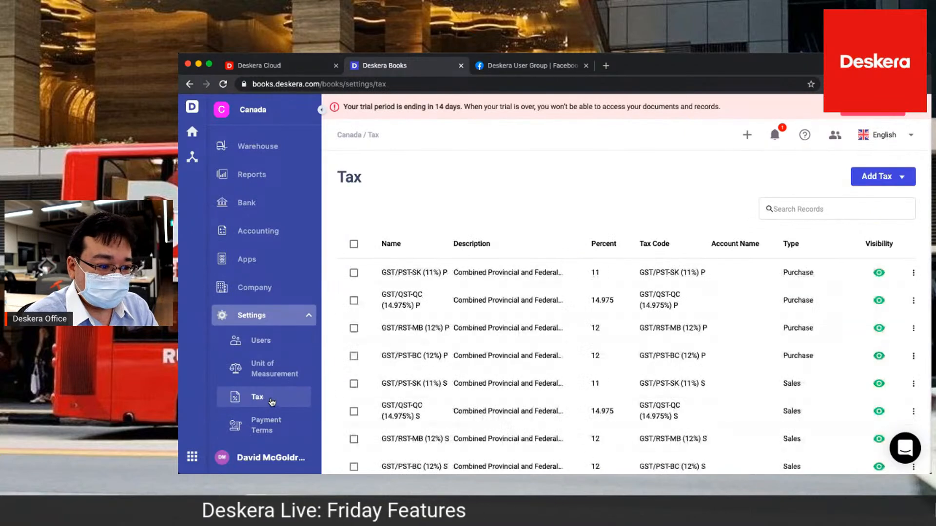
scroll(502, 412, down, 3)
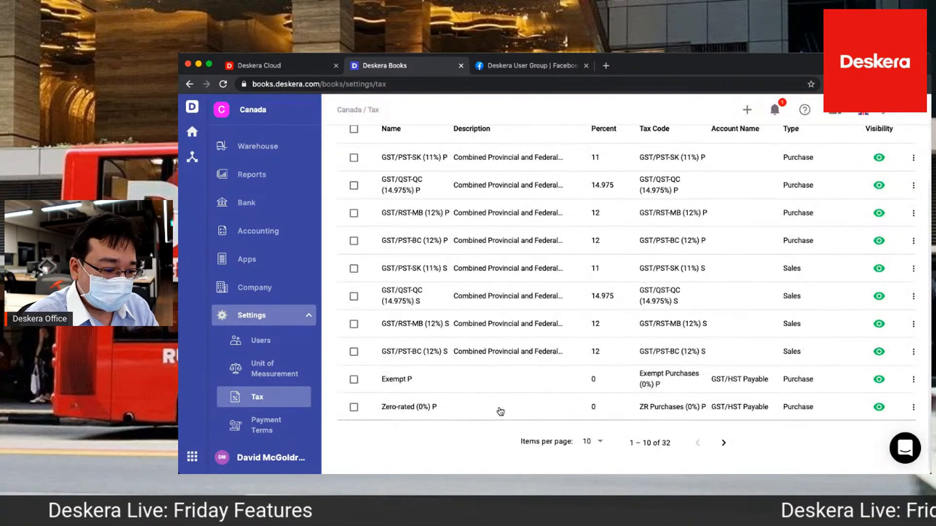
scroll(488, 341, up, 3)
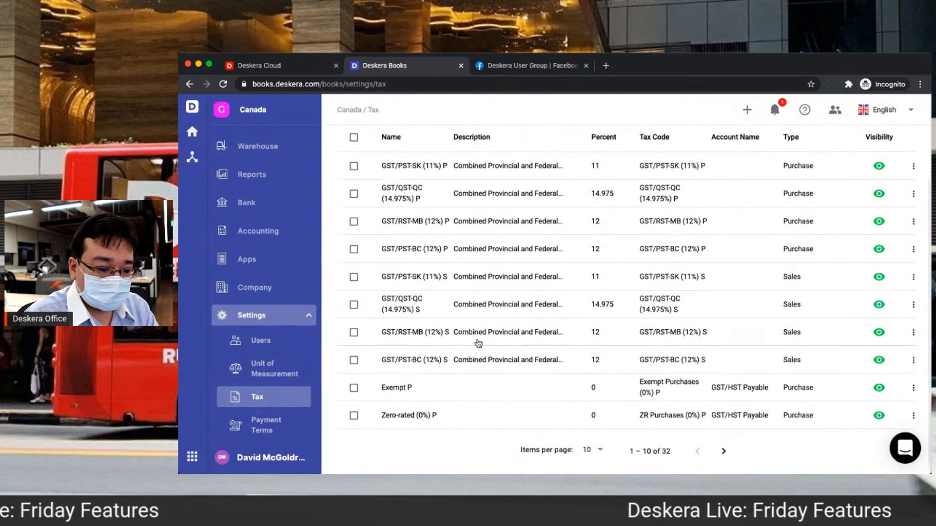
click(876, 183)
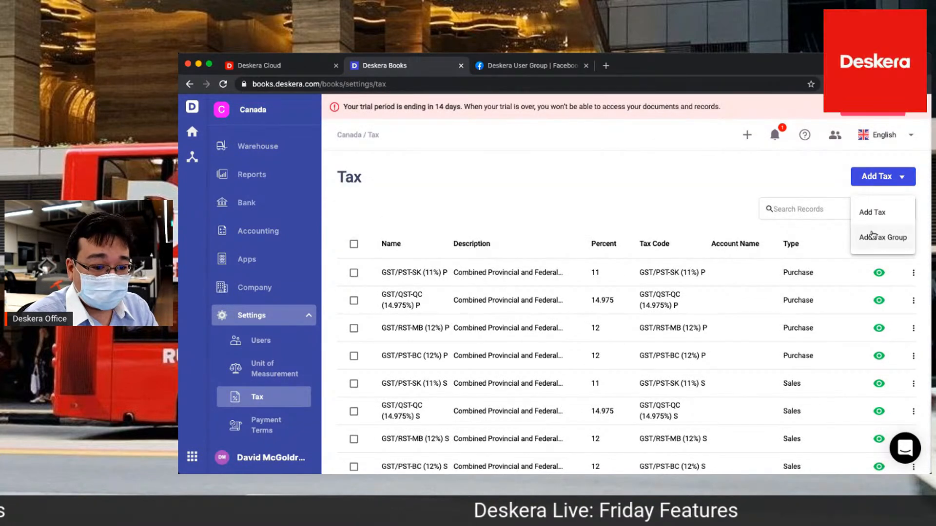
click(605, 149)
scroll(606, 147, down, 3)
click(266, 400)
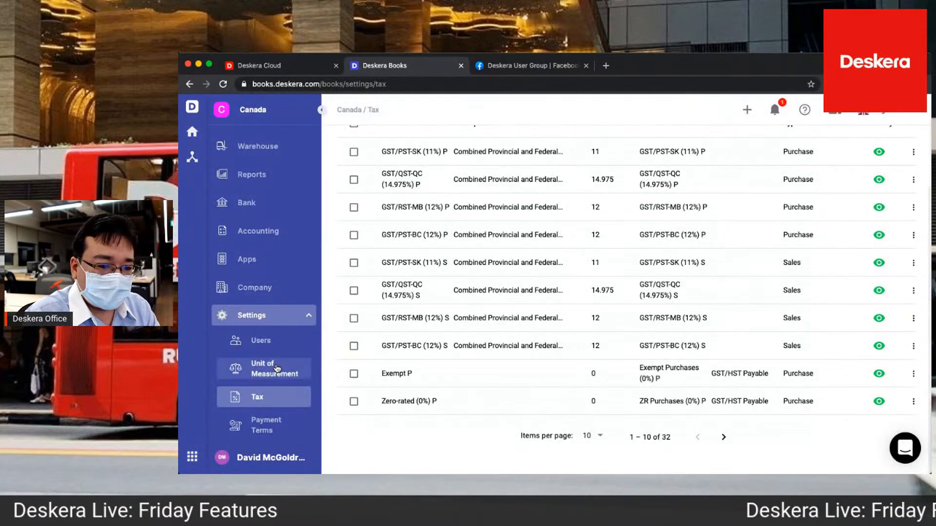
Open the reports overview and examine the available financial, purchase, inventory and sales reports
scroll(277, 369, down, 4)
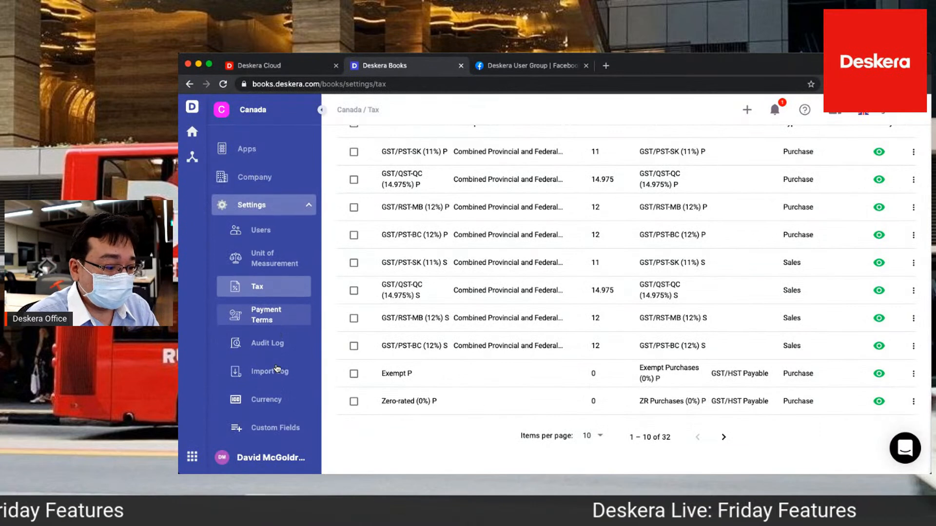
scroll(277, 369, up, 10)
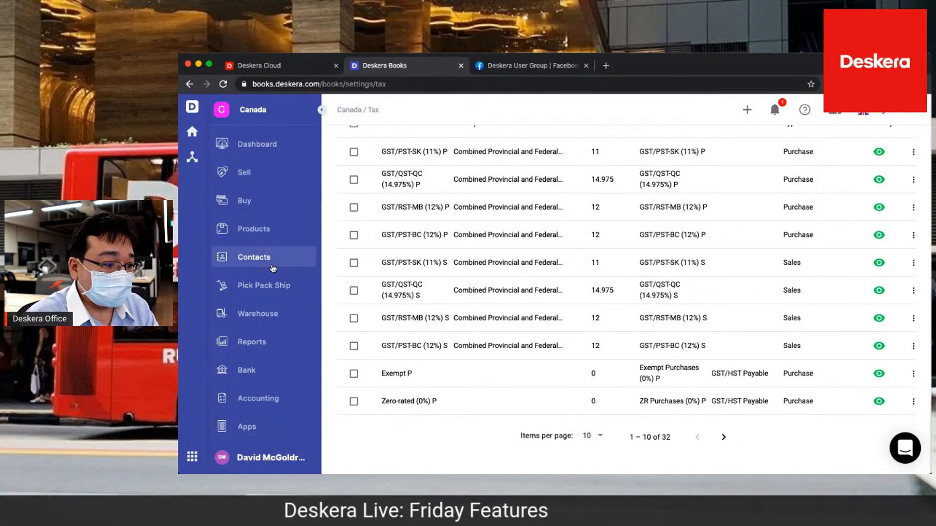
scroll(288, 366, down, 12)
scroll(260, 254, up, 6)
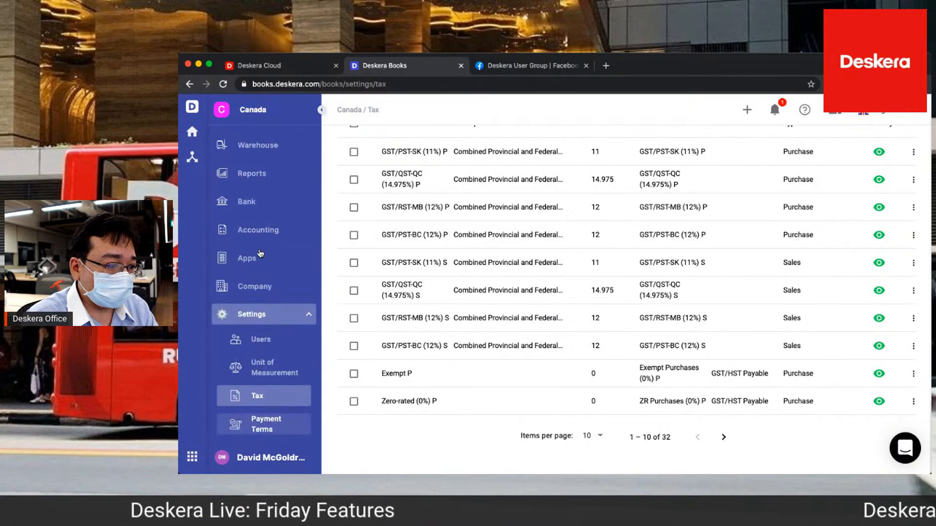
click(272, 177)
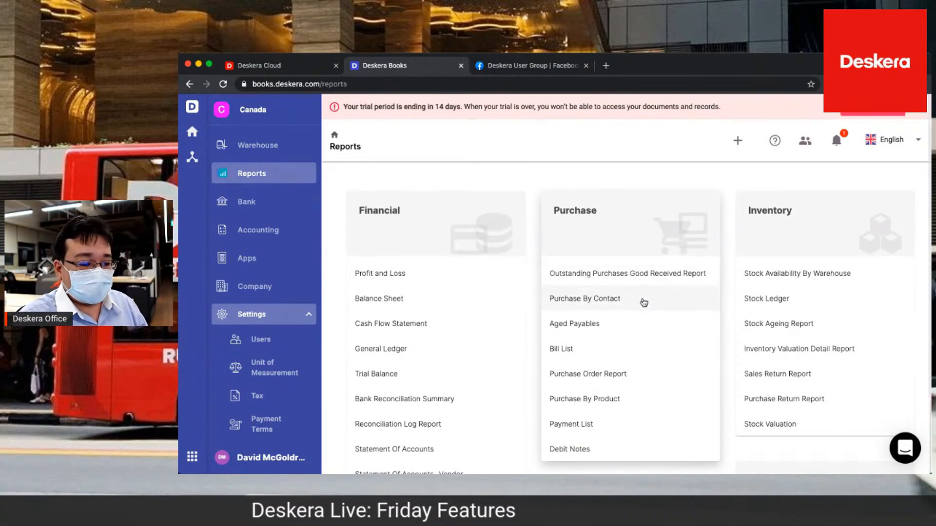
scroll(623, 360, down, 2)
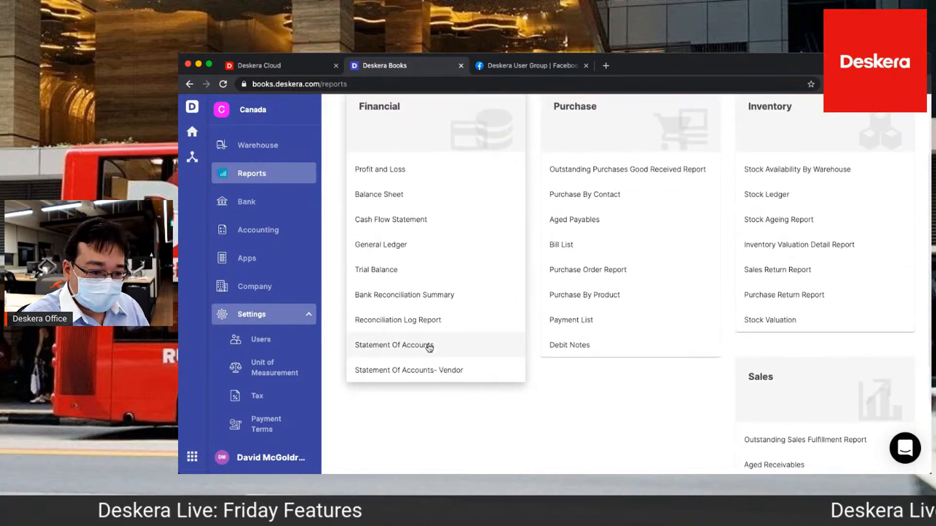
scroll(830, 389, down, 2)
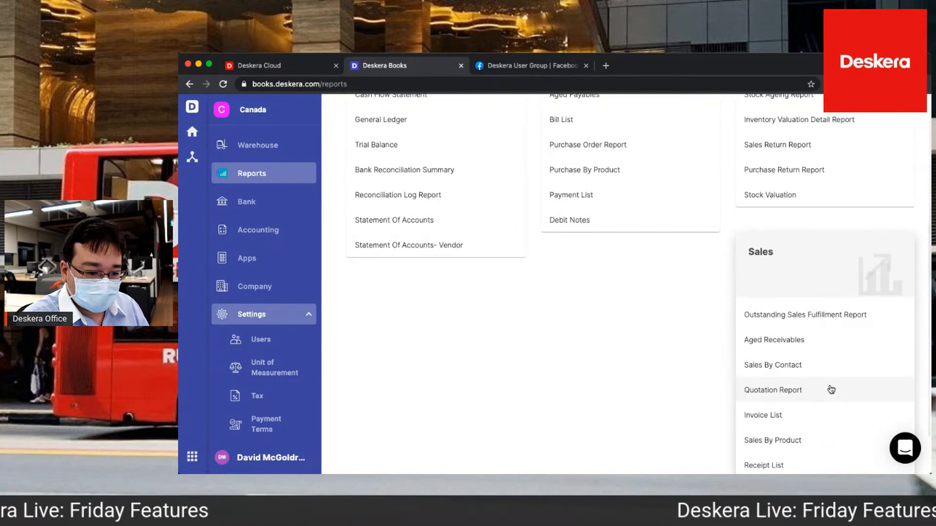
scroll(830, 389, up, 2)
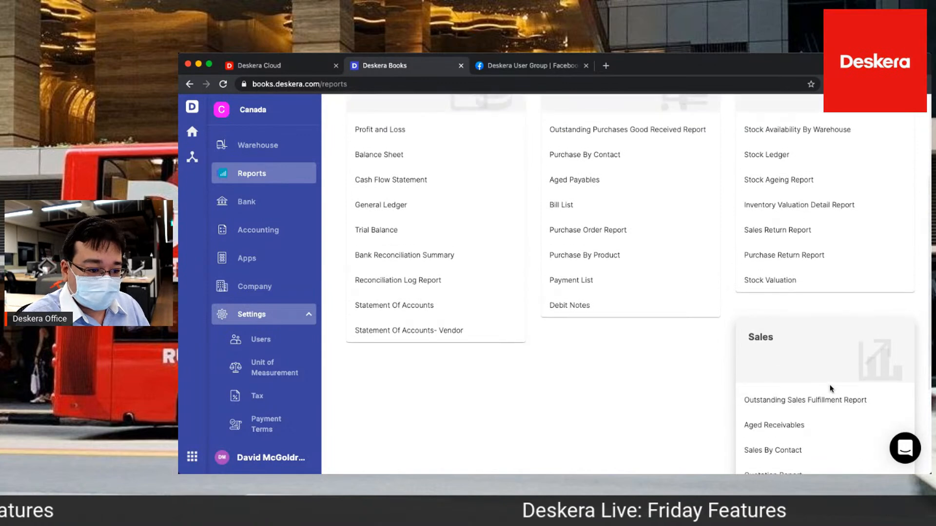
scroll(616, 359, up, 2)
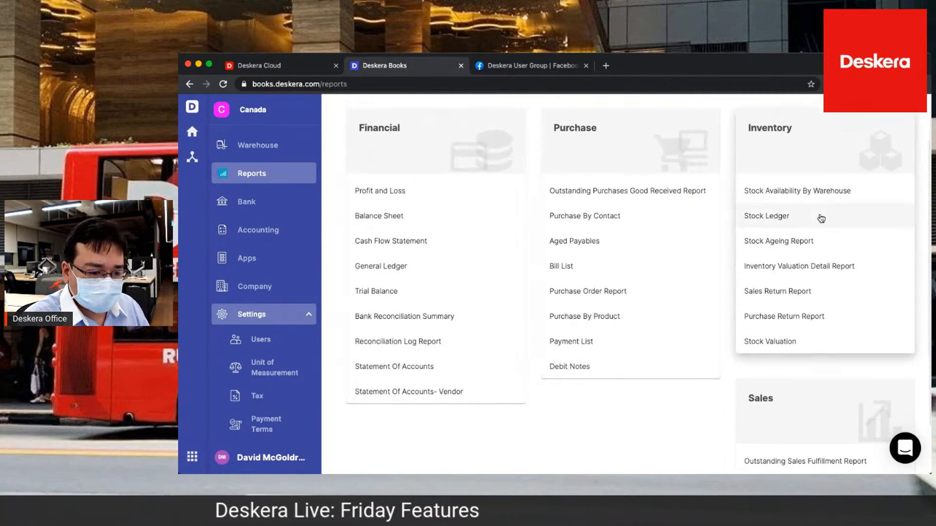
scroll(798, 370, down, 3)
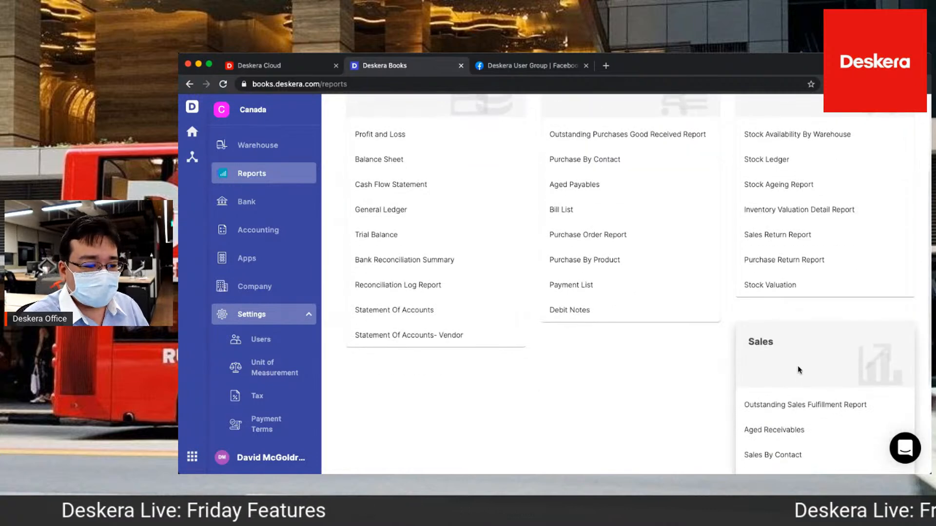
scroll(799, 370, down, 1)
scroll(775, 368, up, 5)
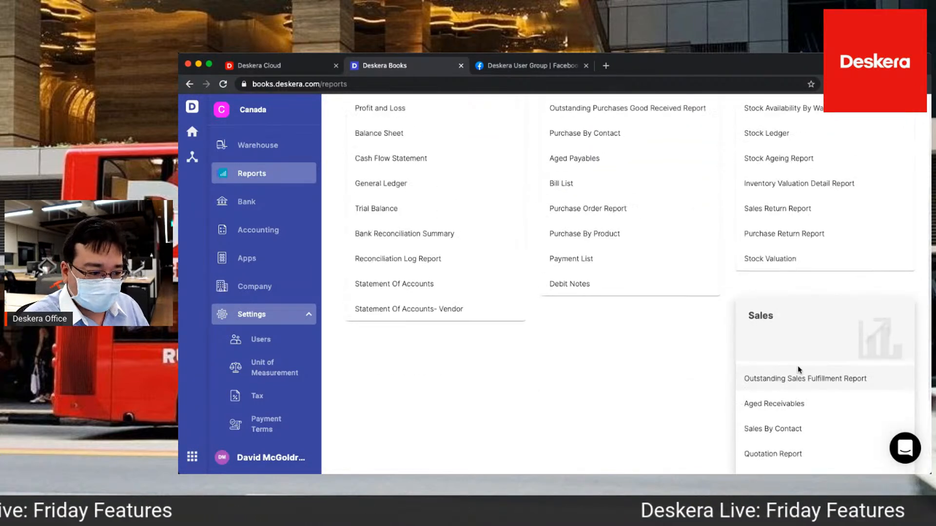
scroll(291, 227, up, 3)
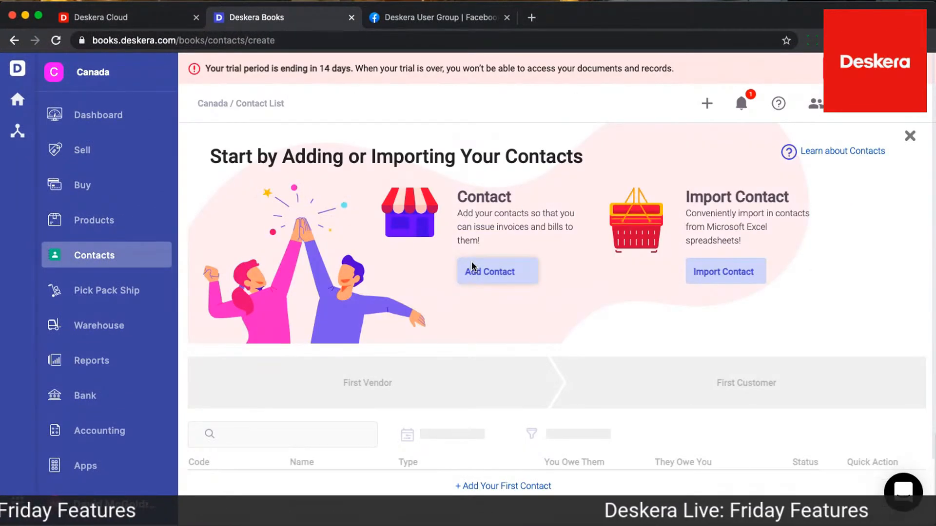
Start a new contact from the contact list and name it Canada Beer
click(472, 268)
click(330, 259)
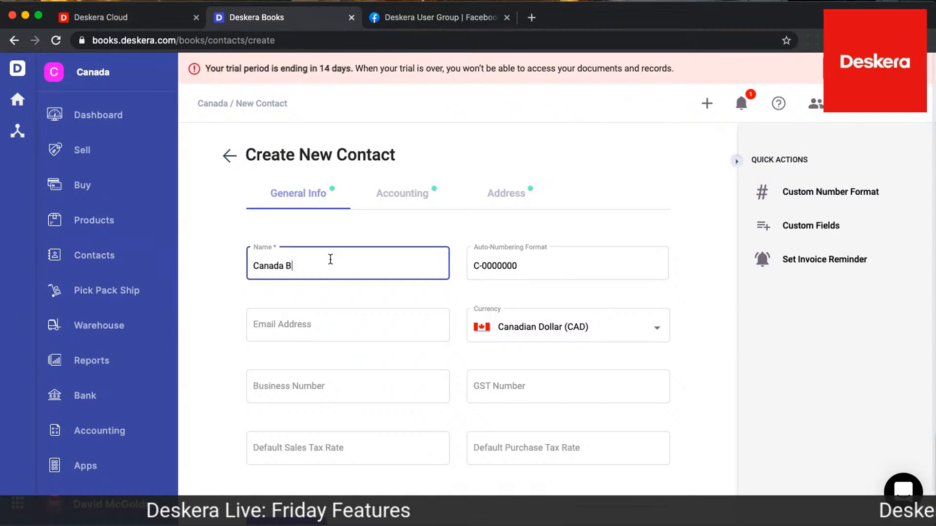
text(Canada B)
key(BackSpace)
text(Bee)
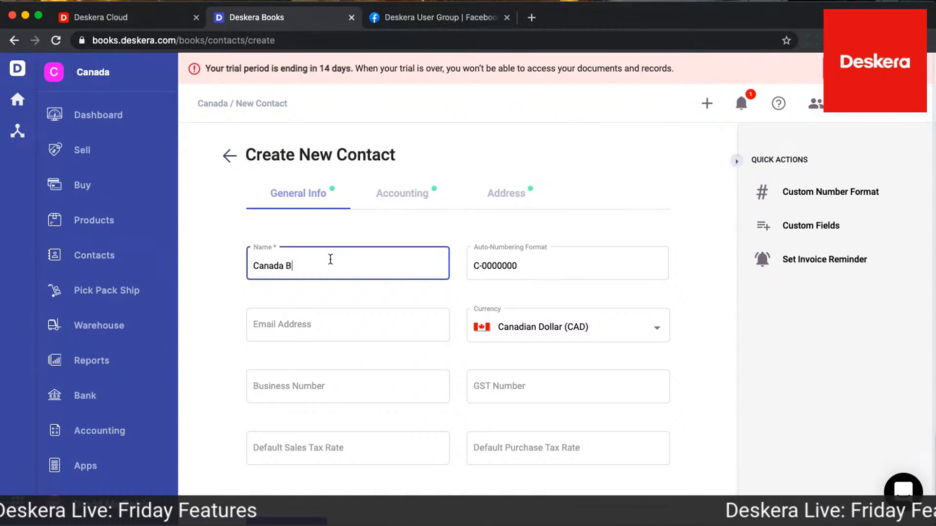
text(r)
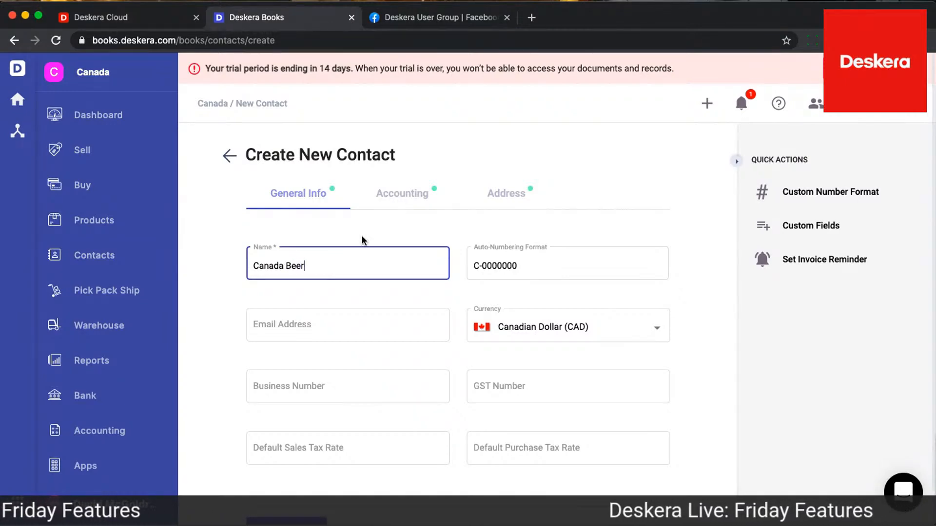
Enter the new contact's business number and GST number, leaving the email address empty
click(407, 330)
click(385, 383)
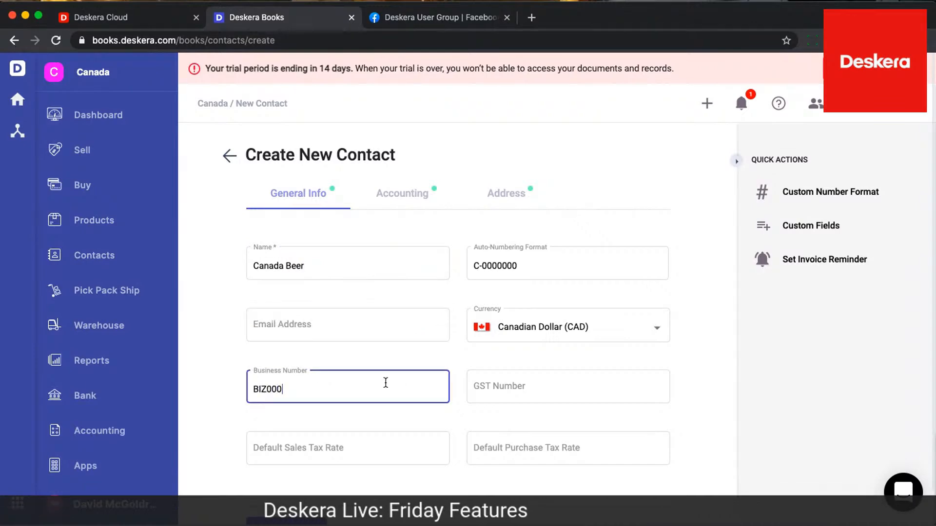
click(504, 391)
text(GST0001)
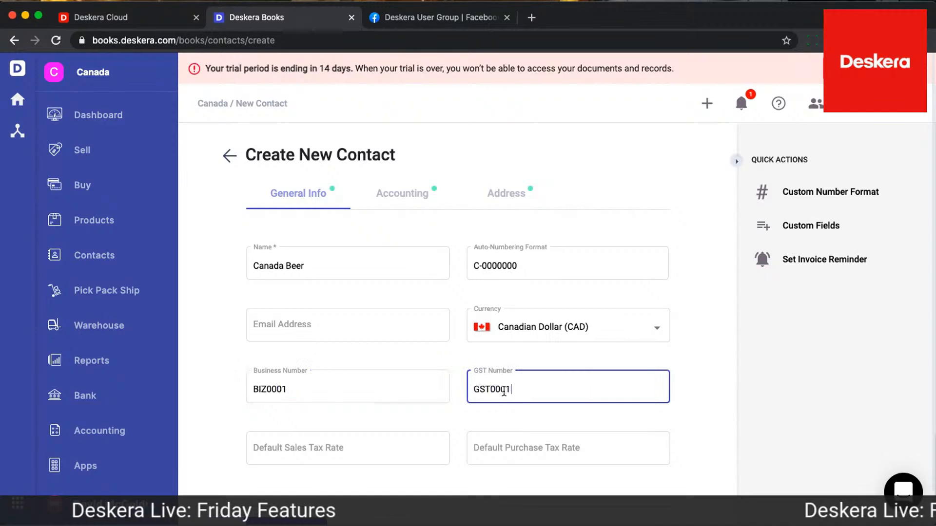
Set the contact's default sales tax rate to GST/PST-SK (11%) S and default purchase tax rate to GST/PST-BC (12%) P
click(407, 453)
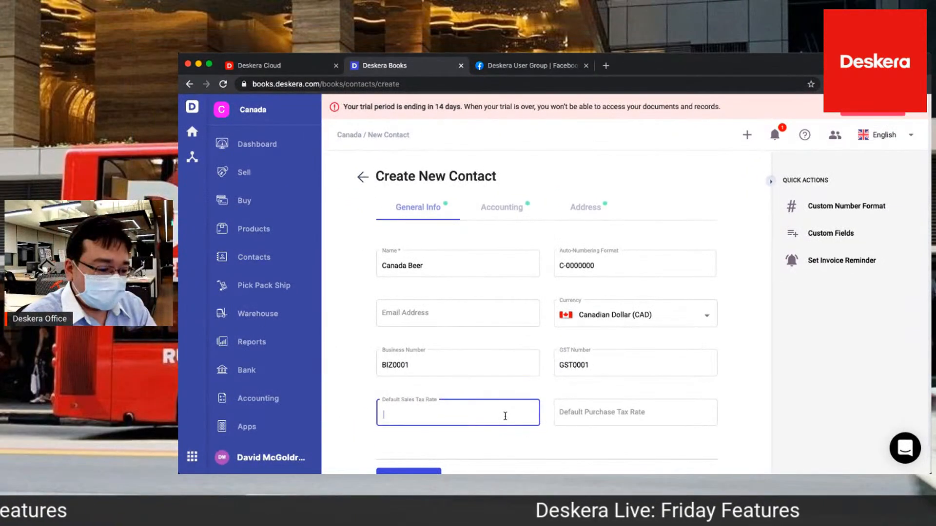
click(503, 422)
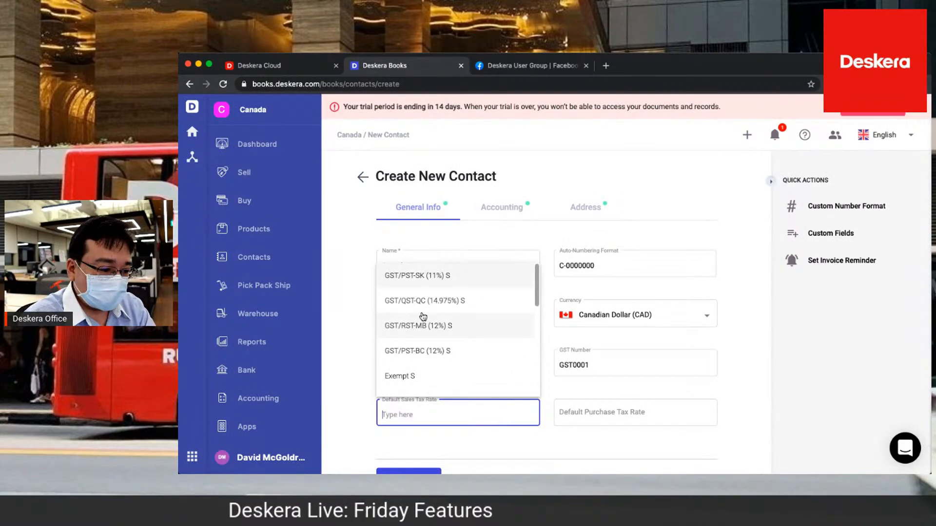
click(429, 275)
click(605, 418)
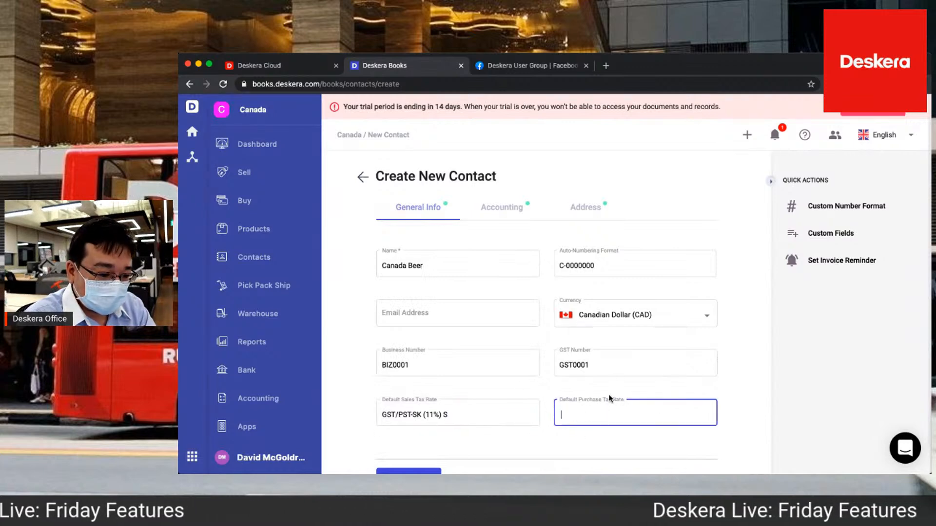
click(609, 347)
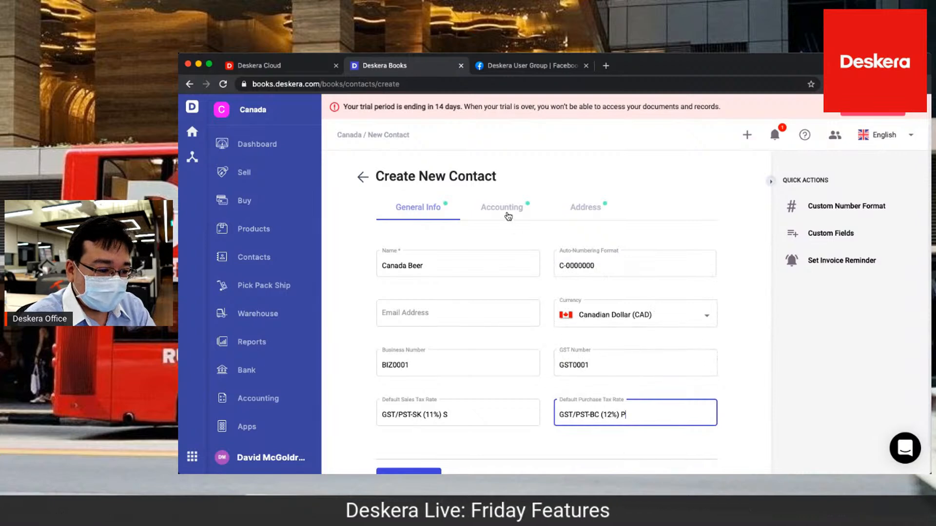
Enter a street address for the Canada Beer contact, keeping Canada as the country, and save the contact
click(502, 207)
click(594, 205)
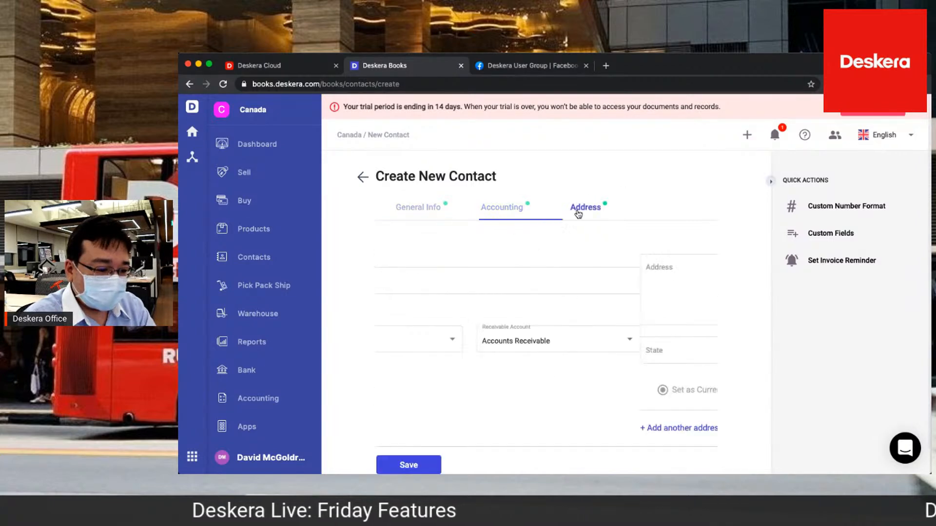
click(487, 283)
text(19A)
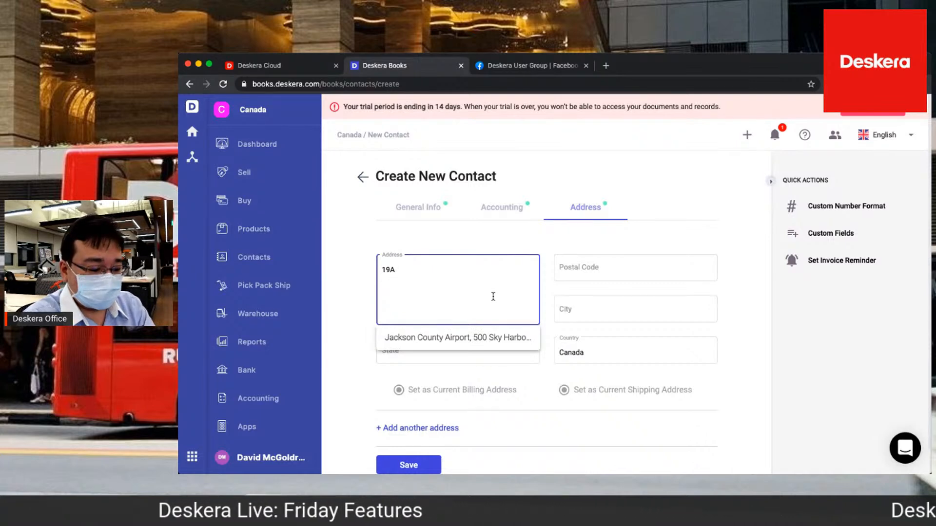
text(Fl)
key(BackSpace)
key(BackSpace)
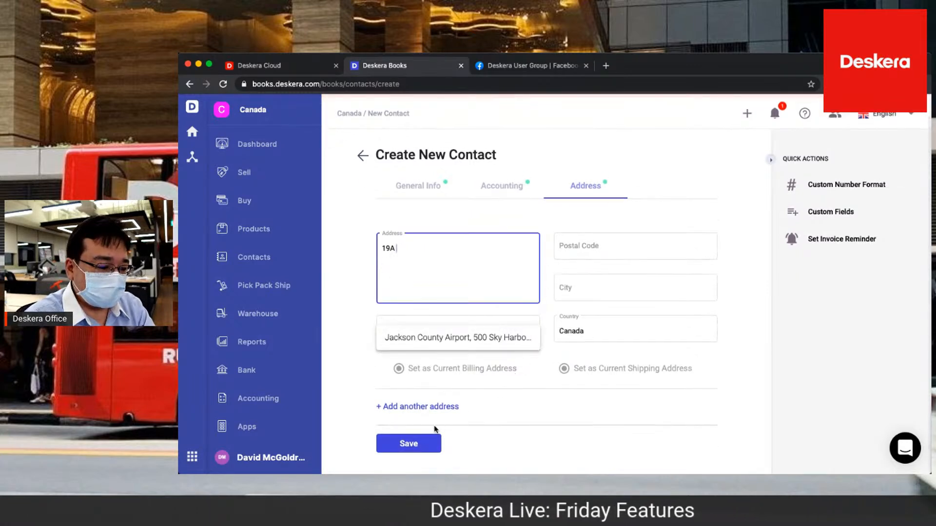
click(415, 444)
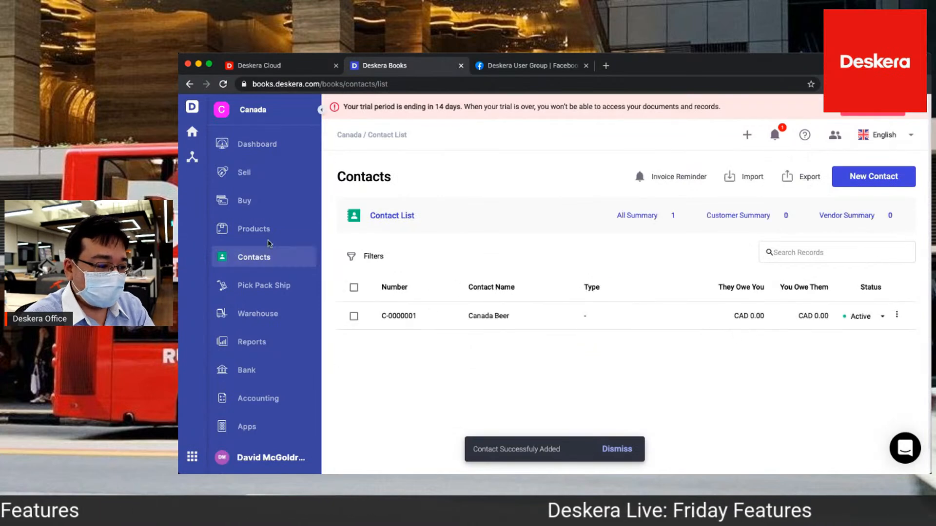
Start a new product from the product list, set its type to Tracked and name it Computers
click(271, 238)
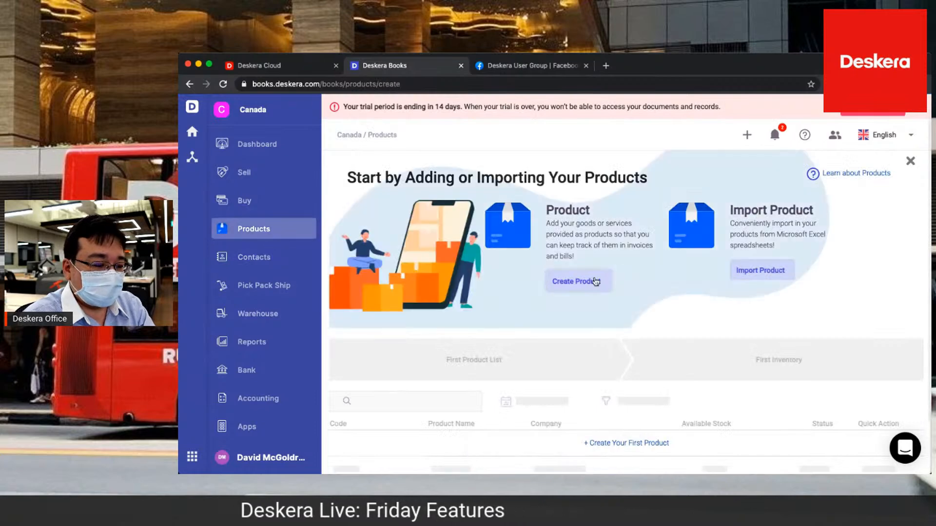
click(595, 280)
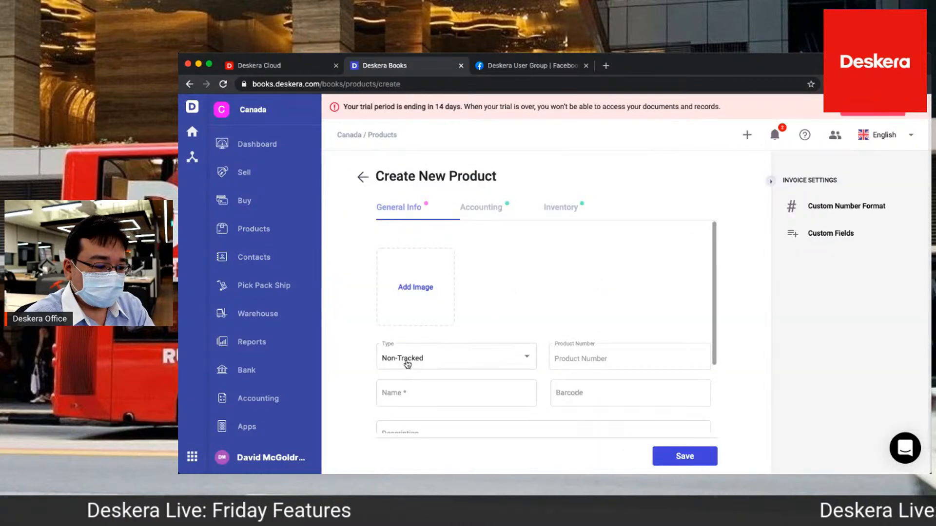
click(407, 365)
click(395, 382)
click(396, 390)
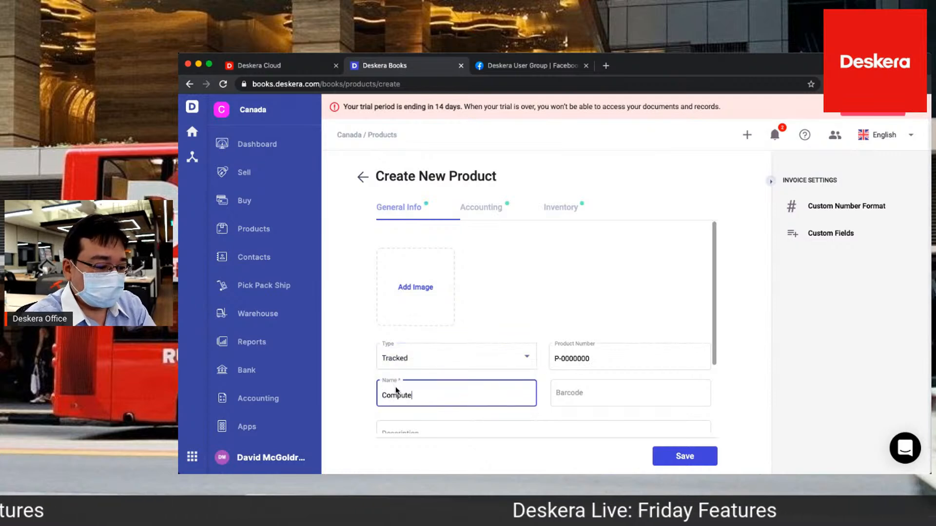
scroll(449, 392, down, 2)
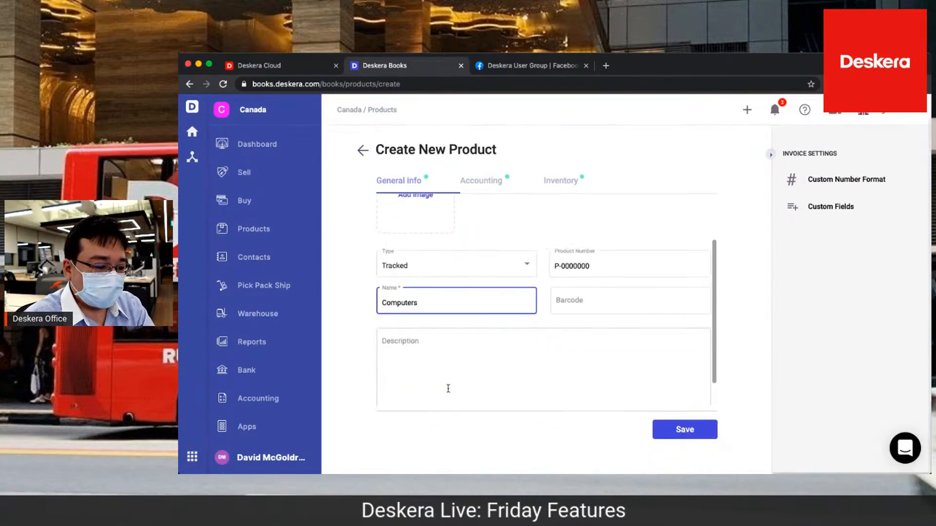
click(513, 276)
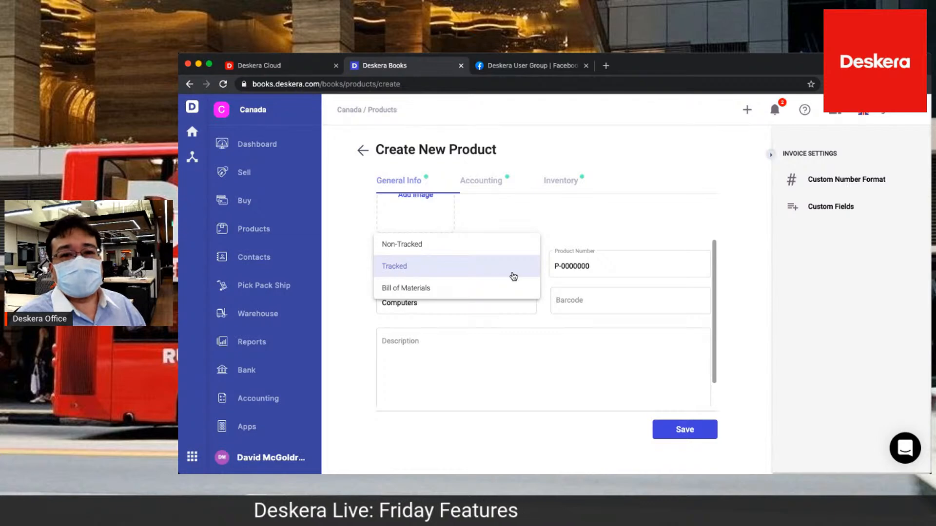
click(502, 235)
Set the Computers product's purchase price to 600 and its sales price to 1000
click(499, 188)
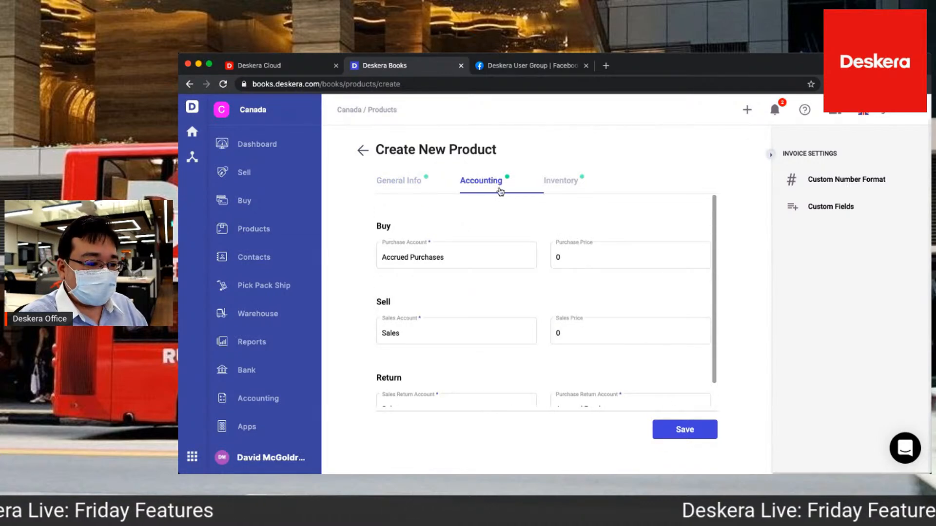
click(597, 255)
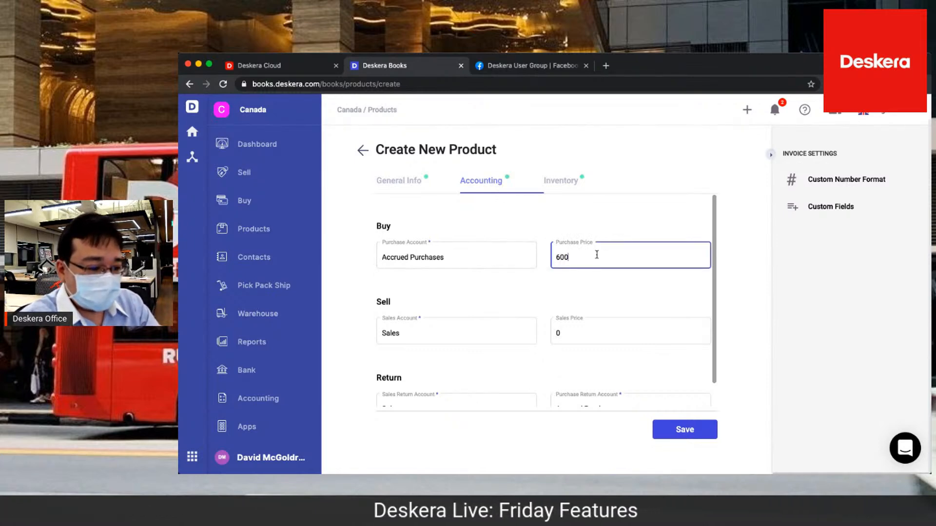
click(590, 334)
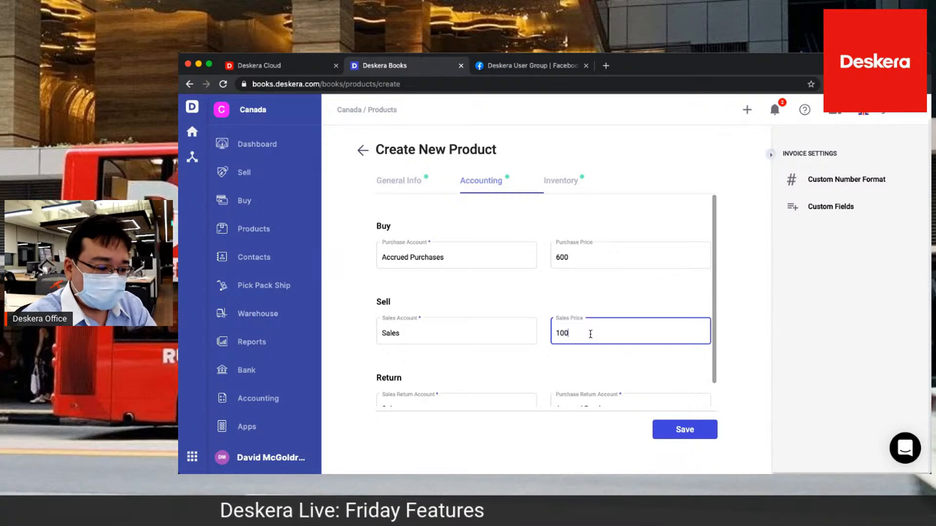
scroll(544, 380, down, 1)
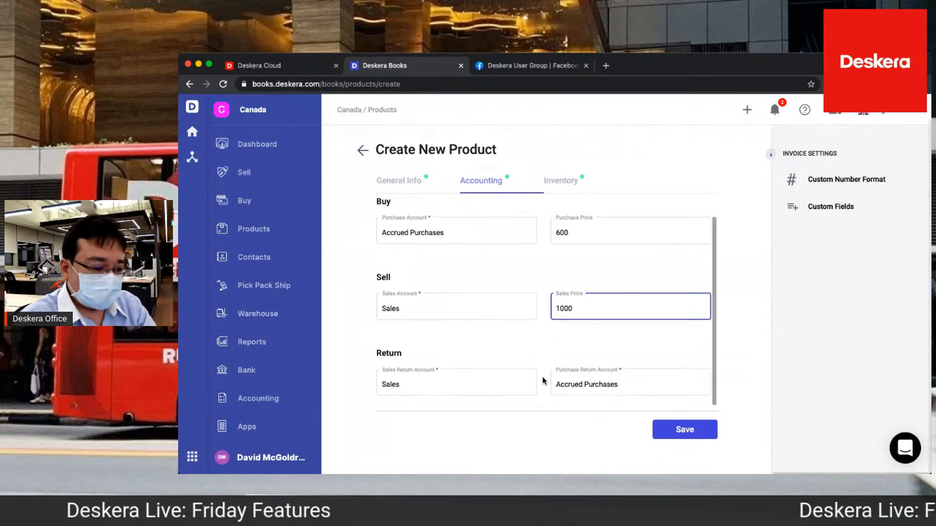
scroll(576, 292, up, 1)
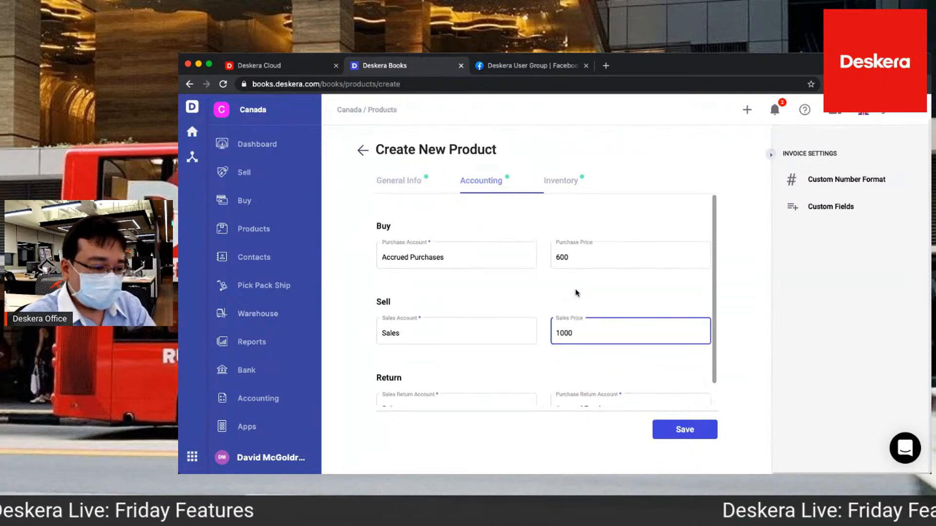
Review the product's inventory settings and the advanced tracking options, leave advanced tracking disabled, and save the product
click(556, 182)
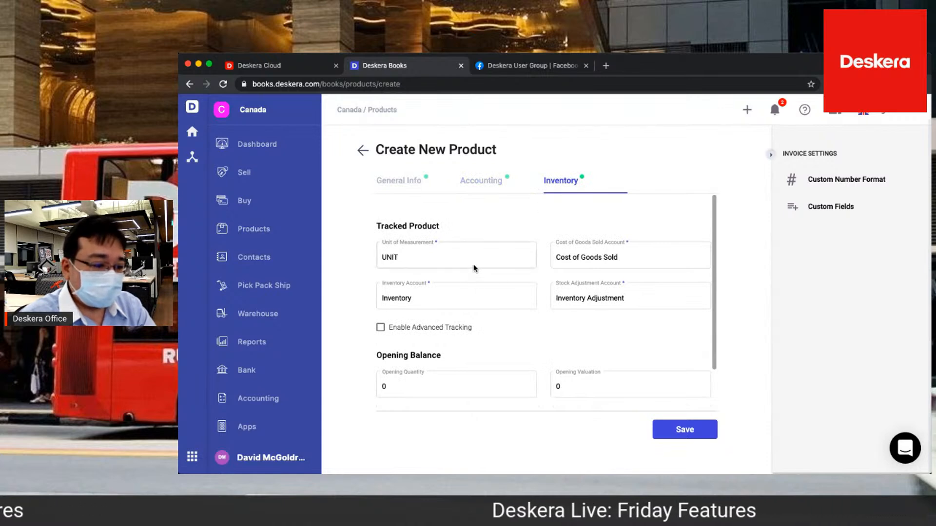
scroll(582, 358, down, 1)
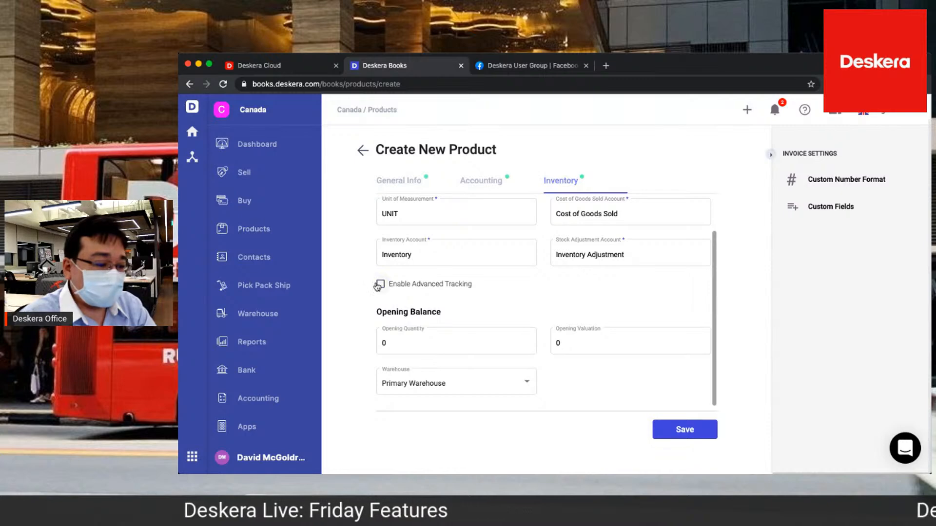
click(379, 286)
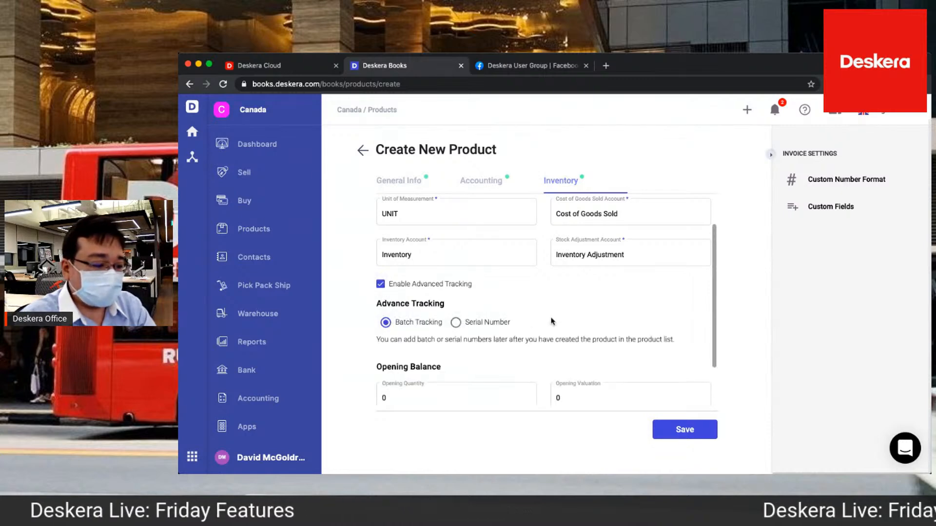
click(380, 284)
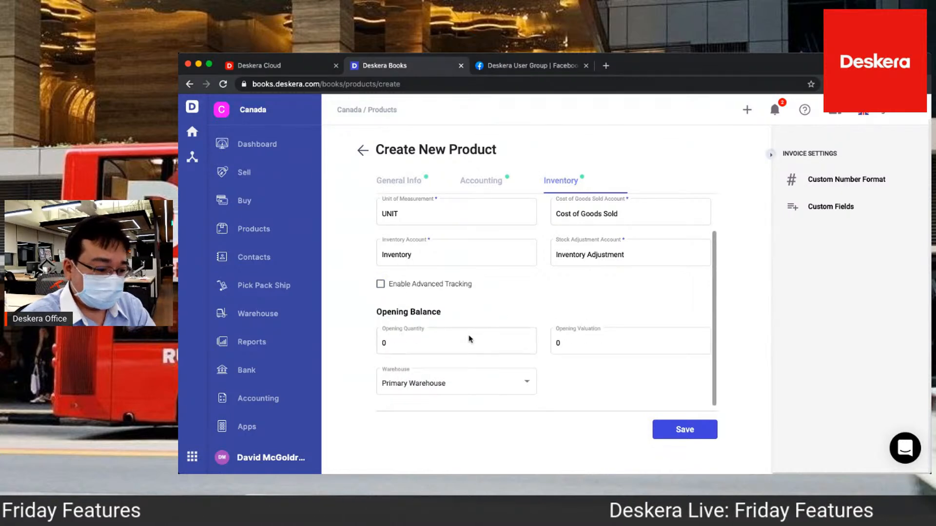
click(672, 434)
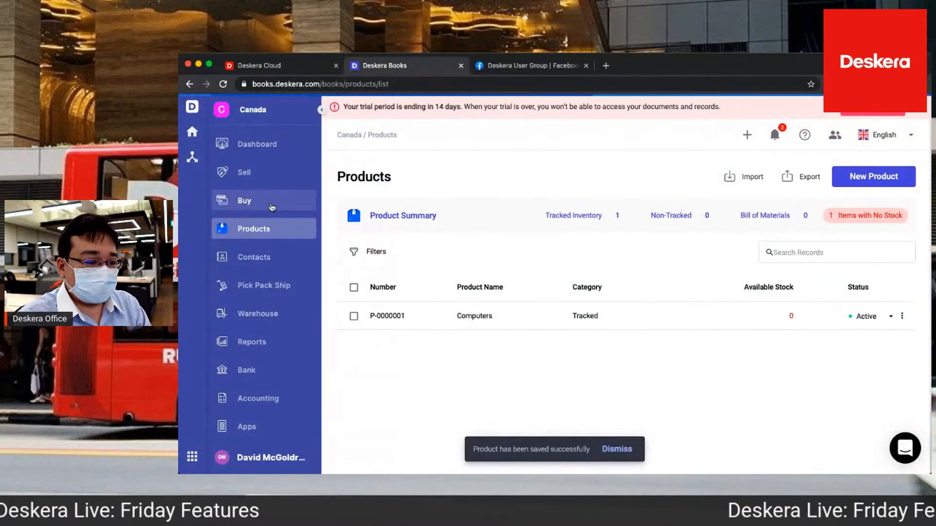
Start a new purchase order and create a contact named Computers Are Us from within it
click(272, 208)
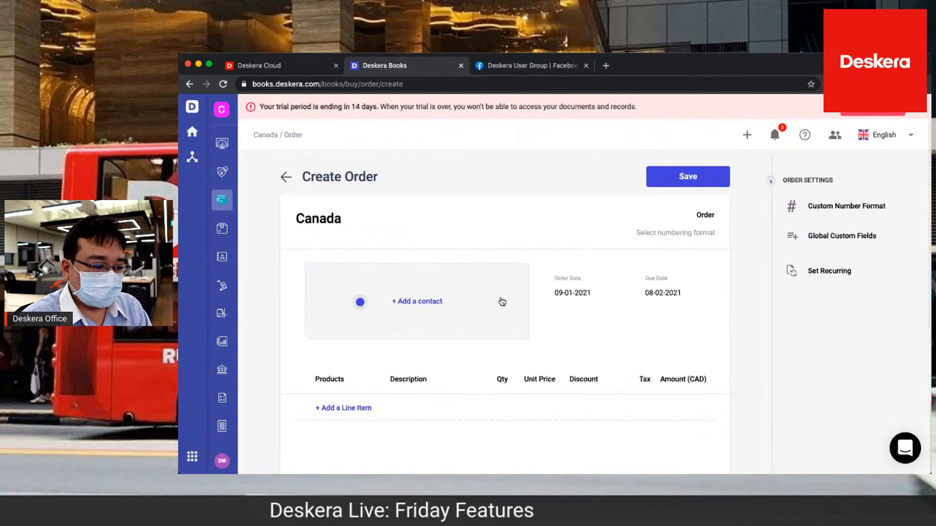
click(503, 302)
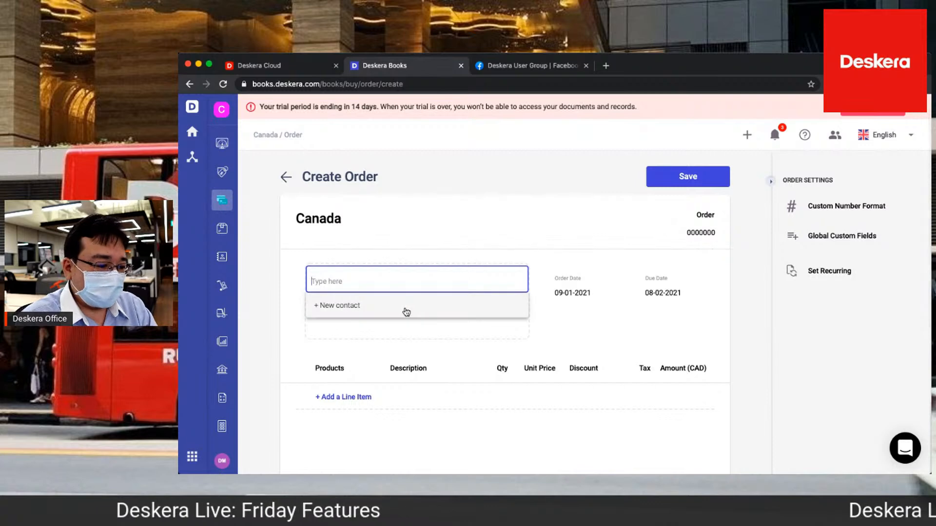
click(405, 312)
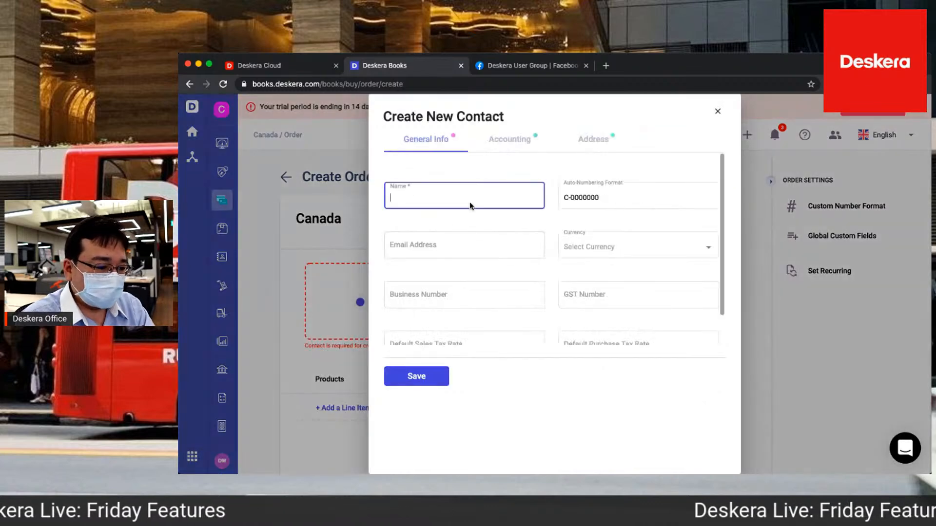
text(Computers Are Us)
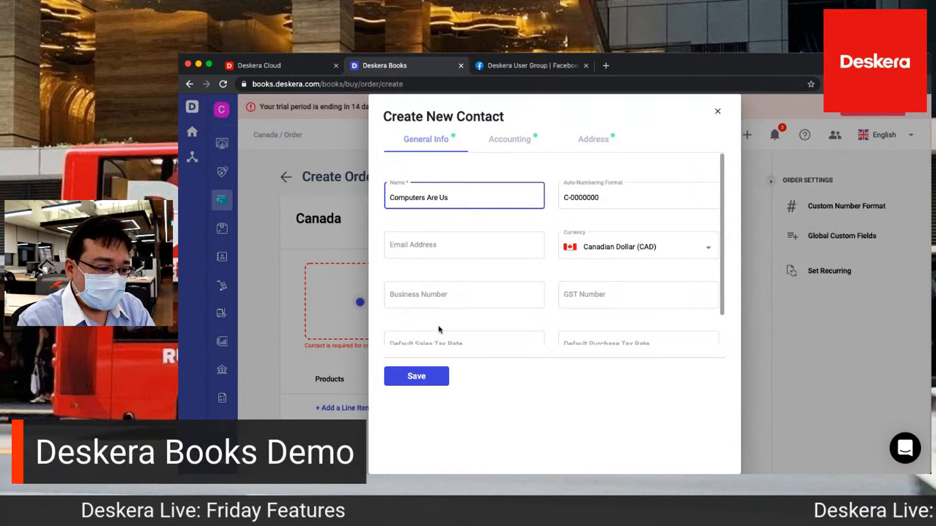
scroll(435, 239, down, 1)
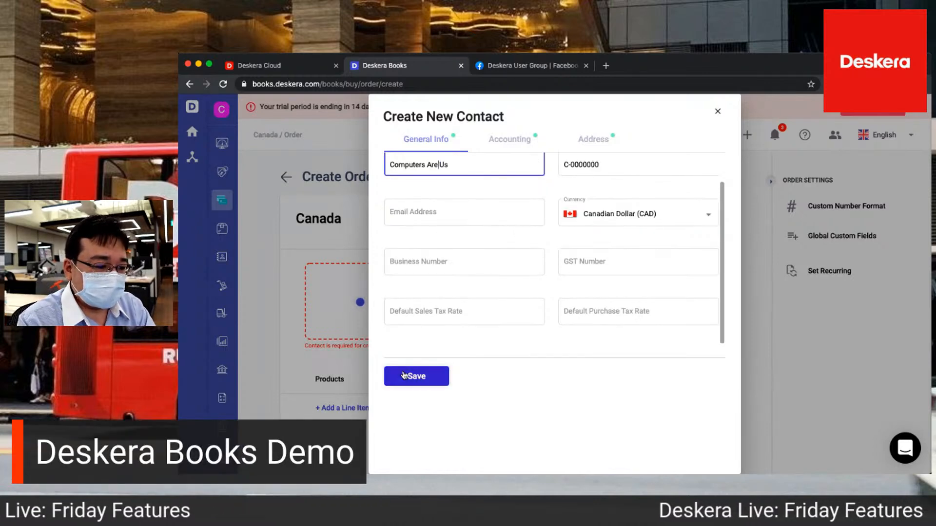
click(403, 375)
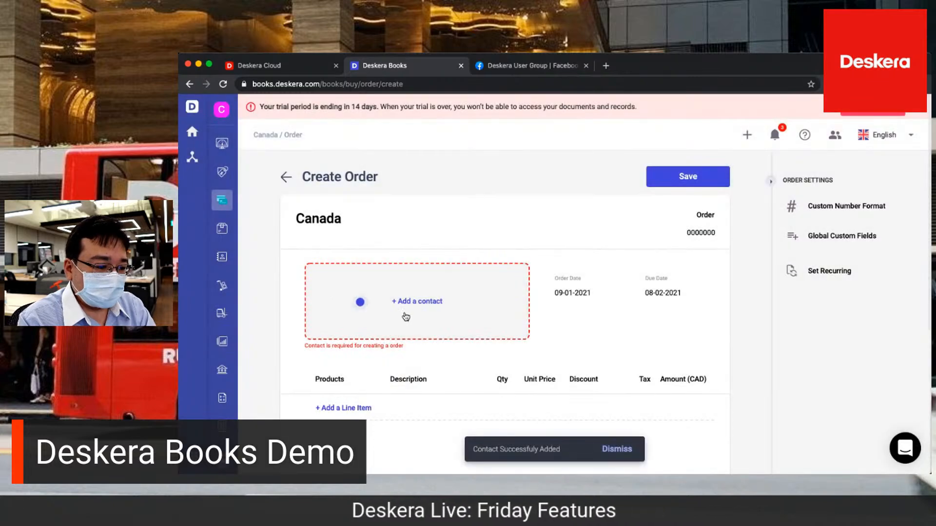
Assign Computers Are Us to the purchase order and add a line item for Computers with quantity 10
click(406, 317)
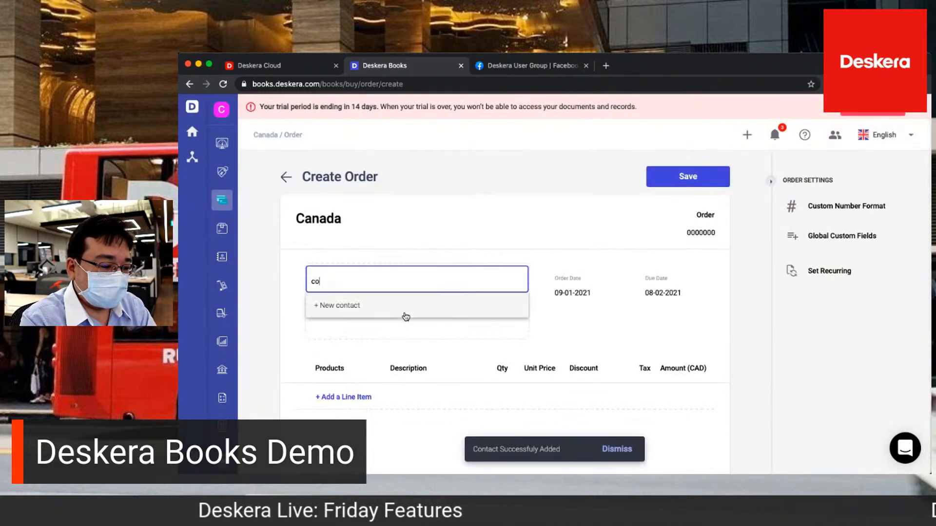
click(391, 333)
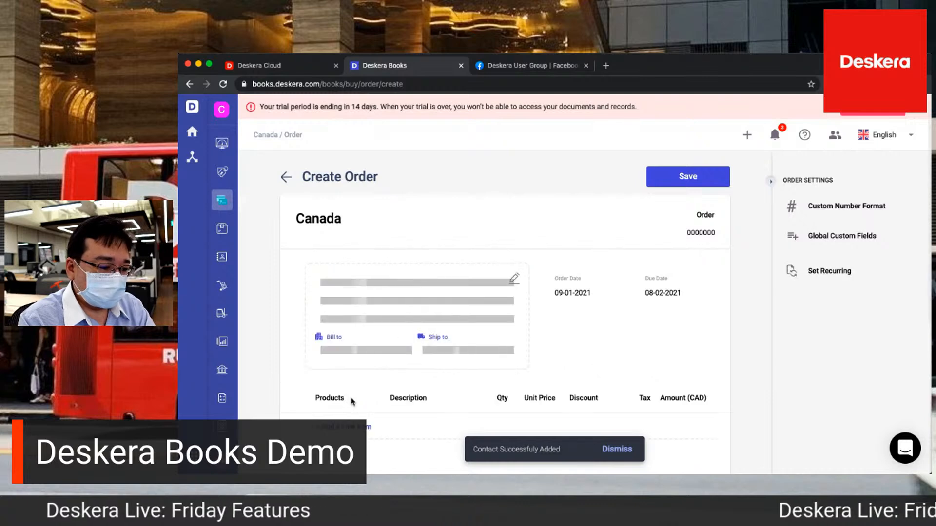
click(345, 397)
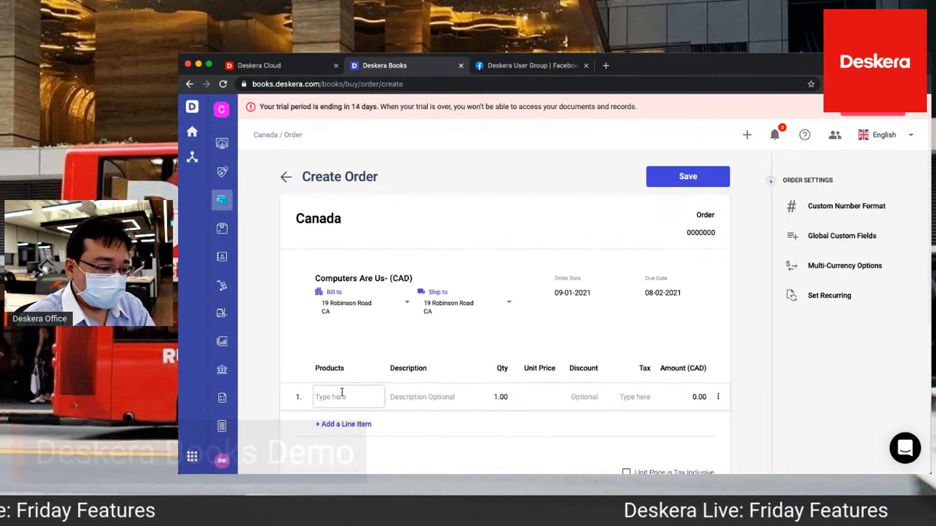
text(comp)
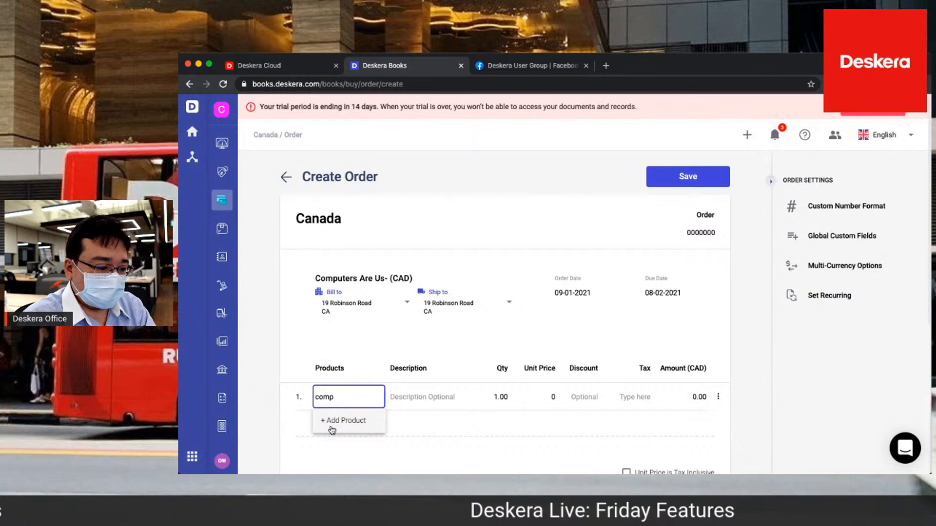
click(327, 444)
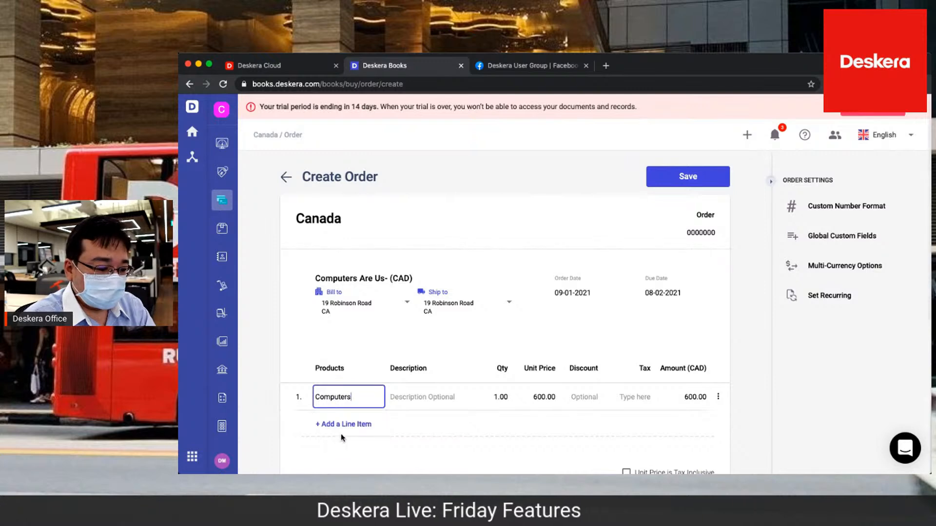
click(499, 396)
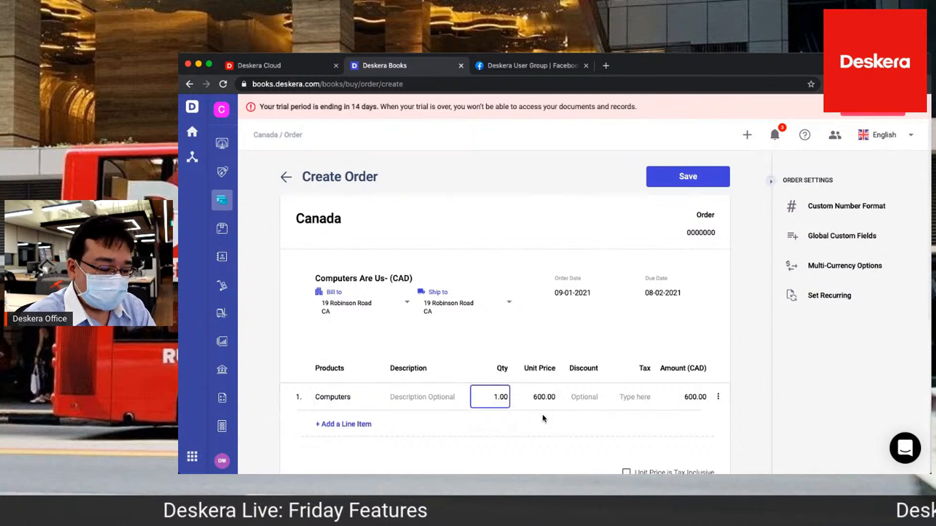
scroll(545, 409, down, 4)
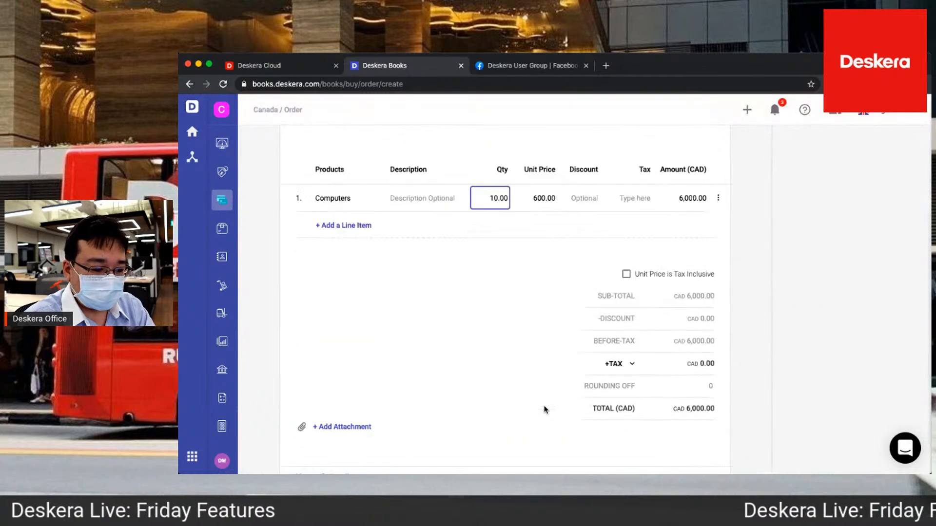
Expand the order's tax breakdown and apply the GST/RST-MB (12%) P tax to the Computers line
click(625, 362)
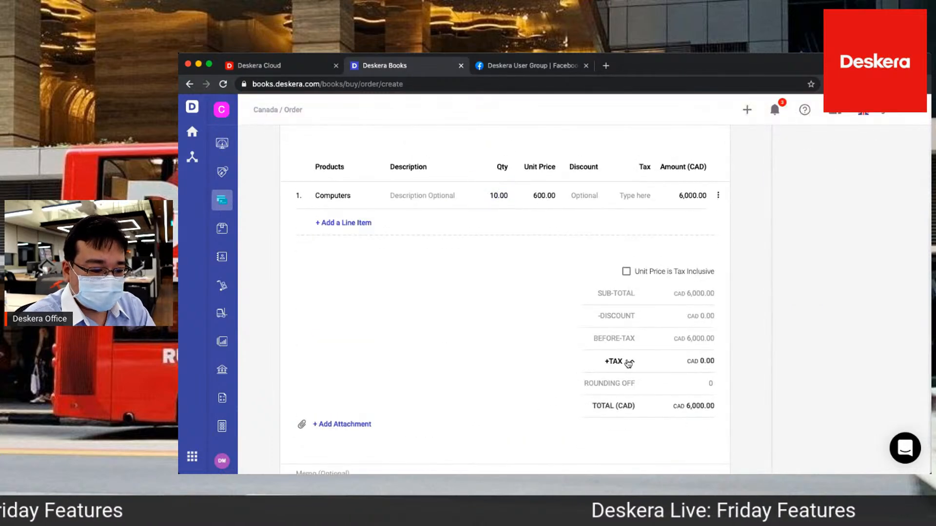
click(634, 190)
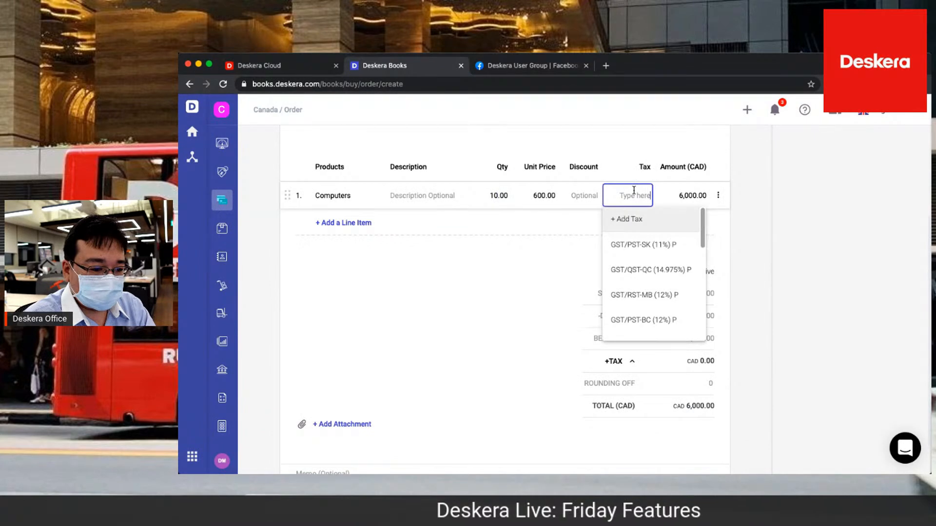
click(634, 293)
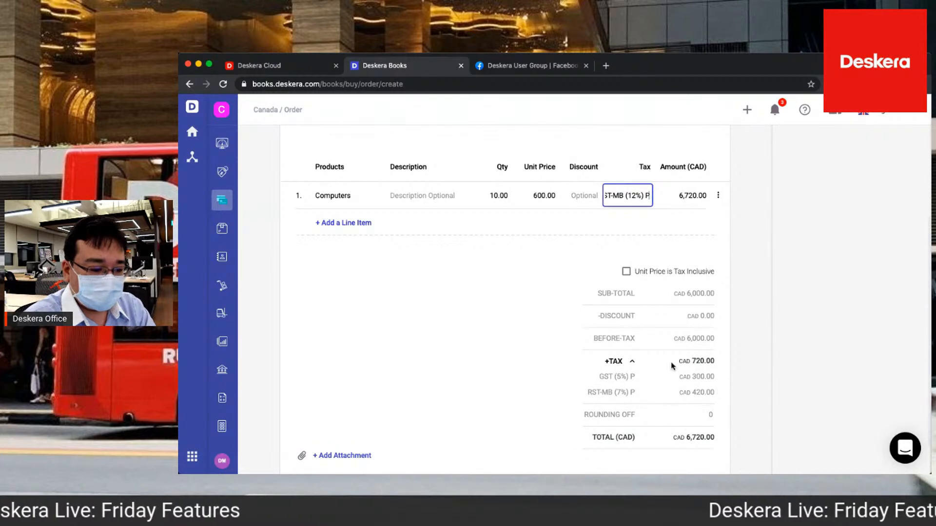
Save the purchase order for Computers Are Us
scroll(675, 341, up, 4)
click(682, 179)
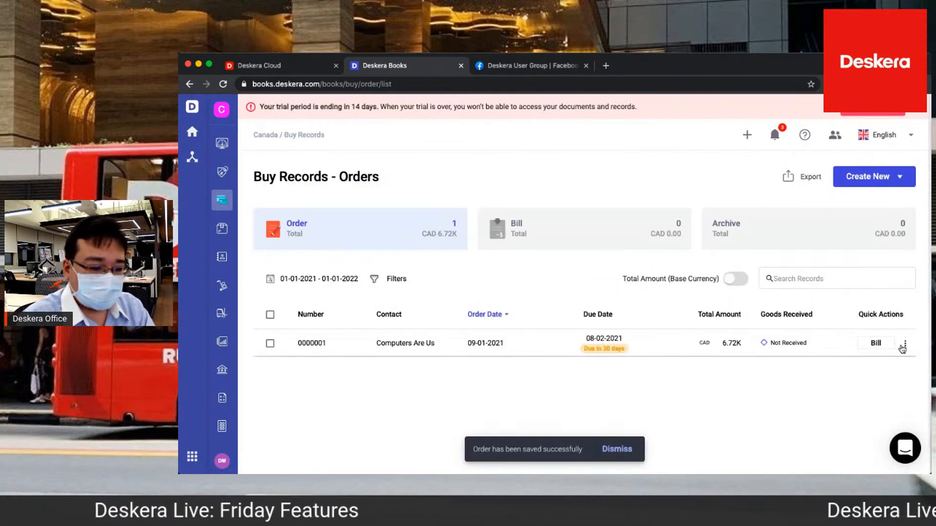
Receive all 10 Computers of the saved order into the Primary Warehouse and convert the order into a bill
click(904, 345)
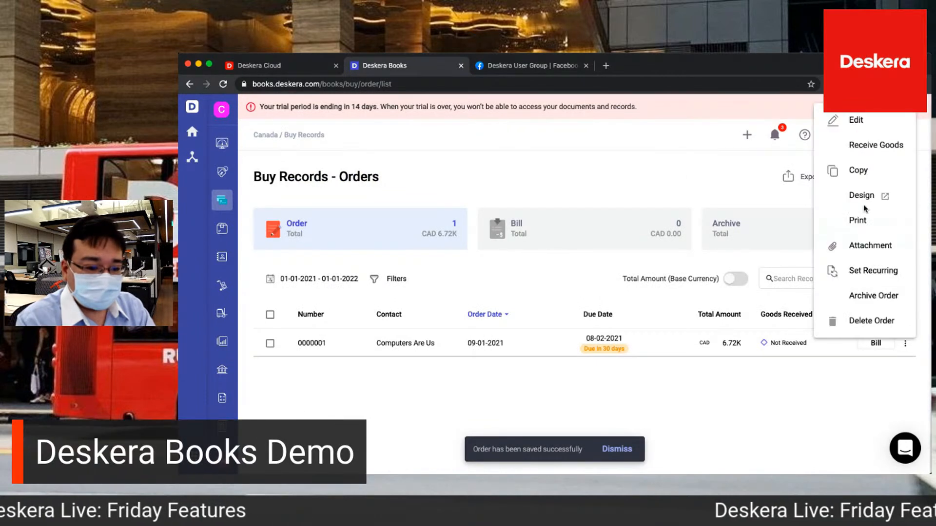
click(863, 146)
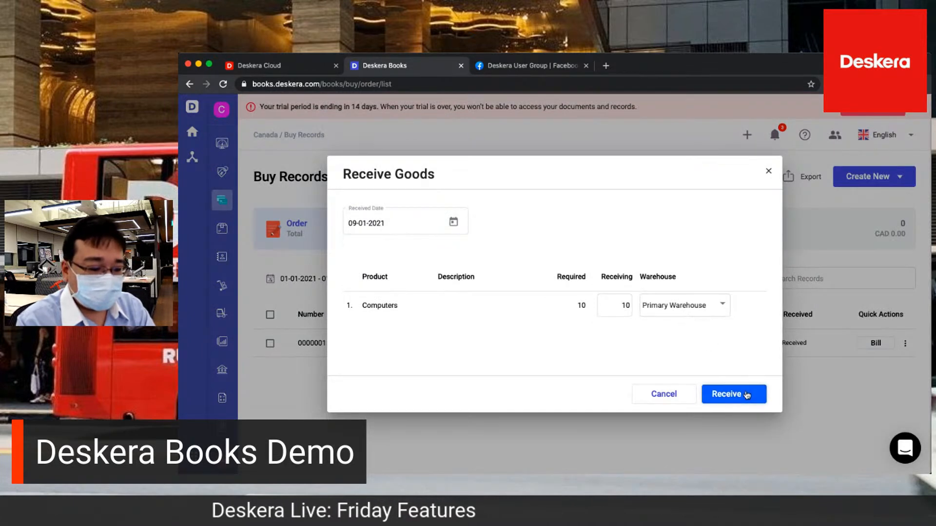
click(747, 395)
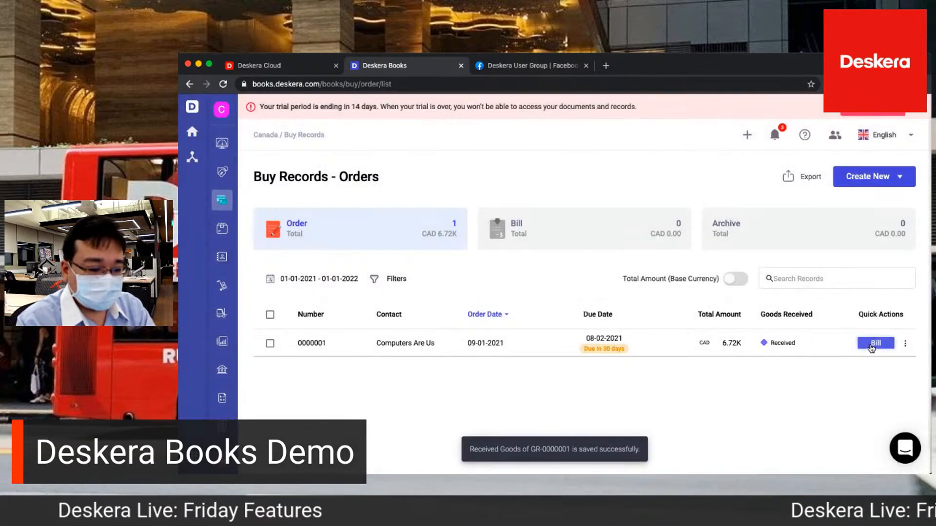
click(876, 344)
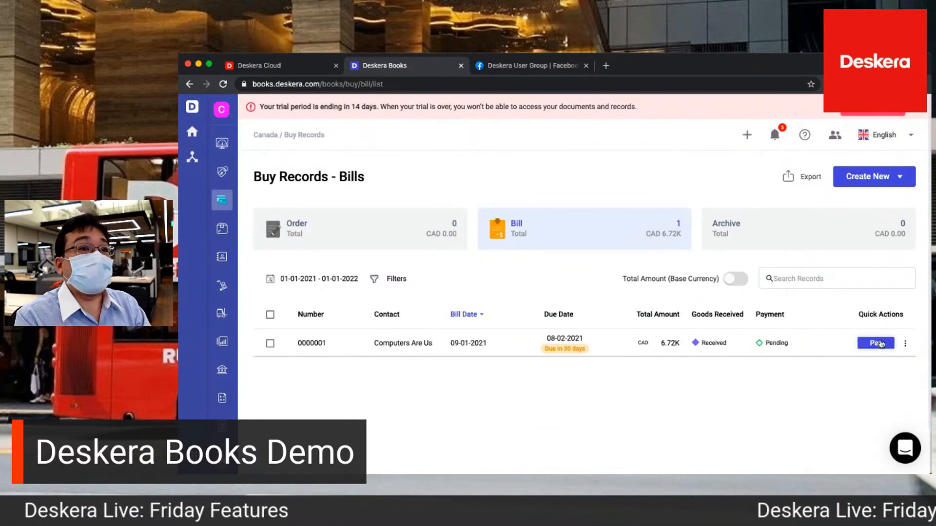
Start a new sales invoice and assign it to the contact Canada Beer
click(220, 175)
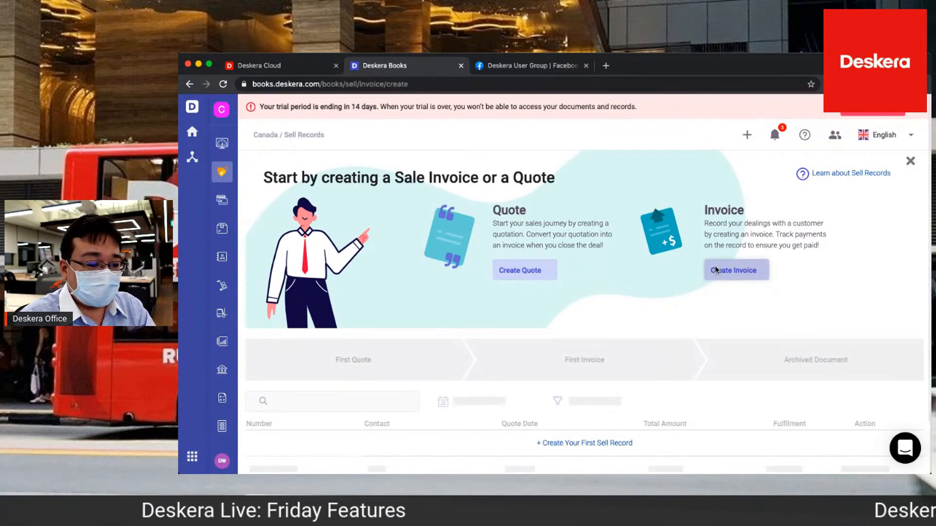
click(405, 285)
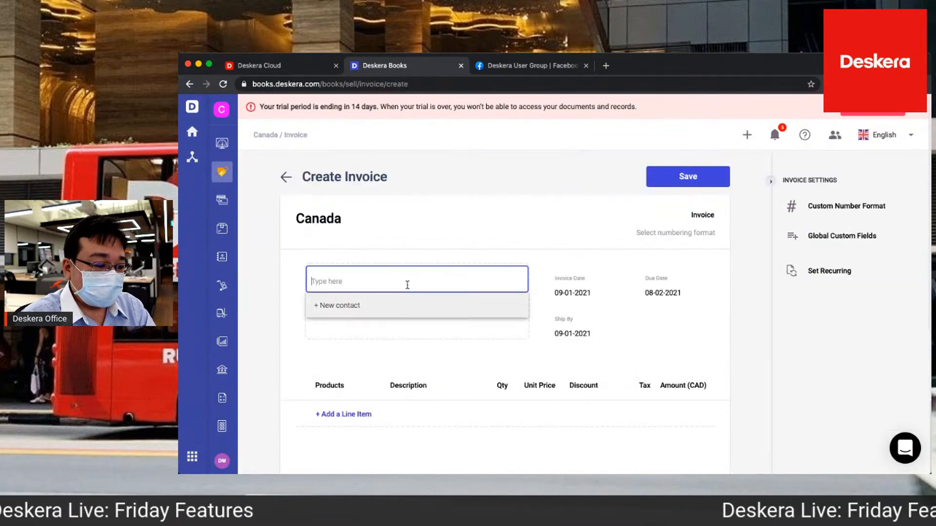
text(Can)
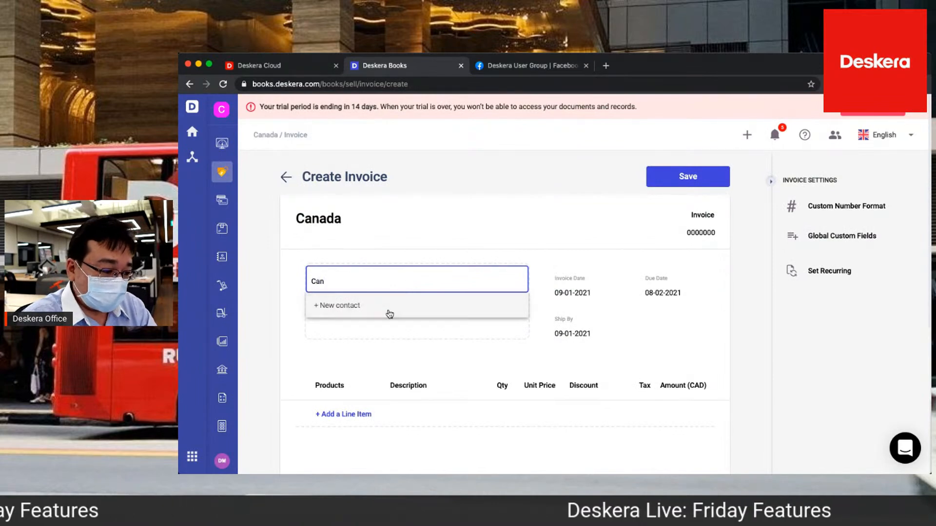
click(376, 329)
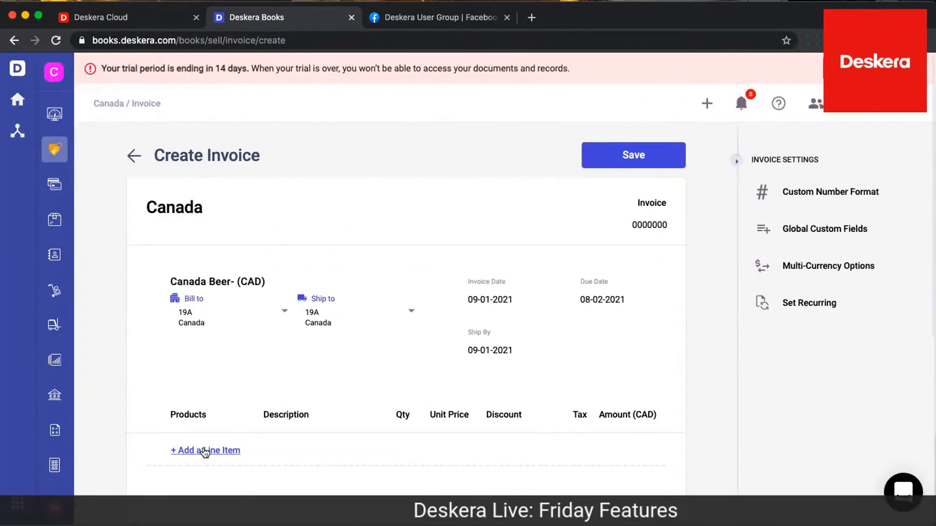
Add a line item for Computers with quantity 10 and the GST/PST-SK sales tax to the invoice
click(204, 445)
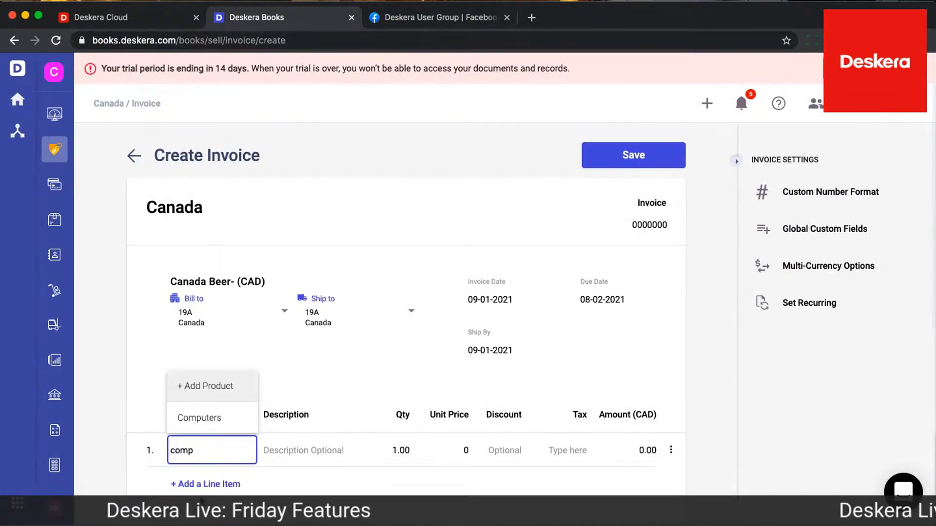
click(217, 425)
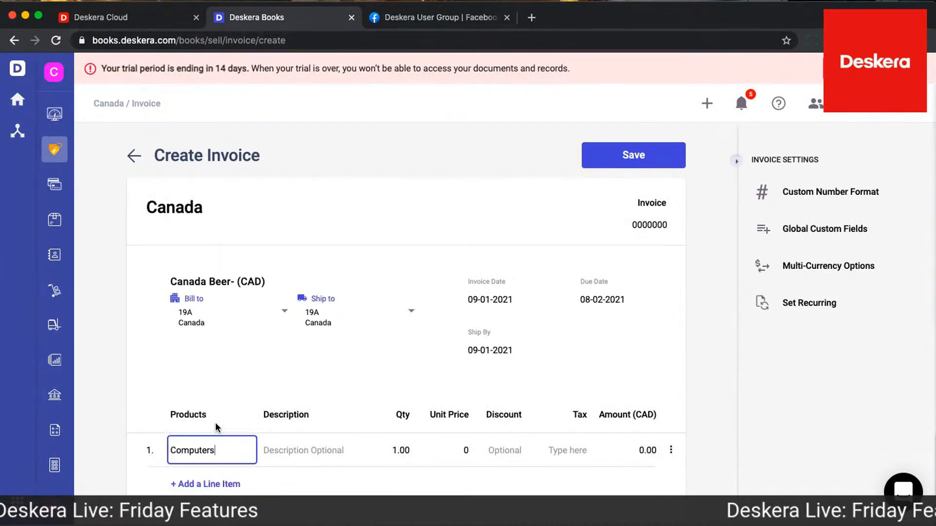
click(399, 450)
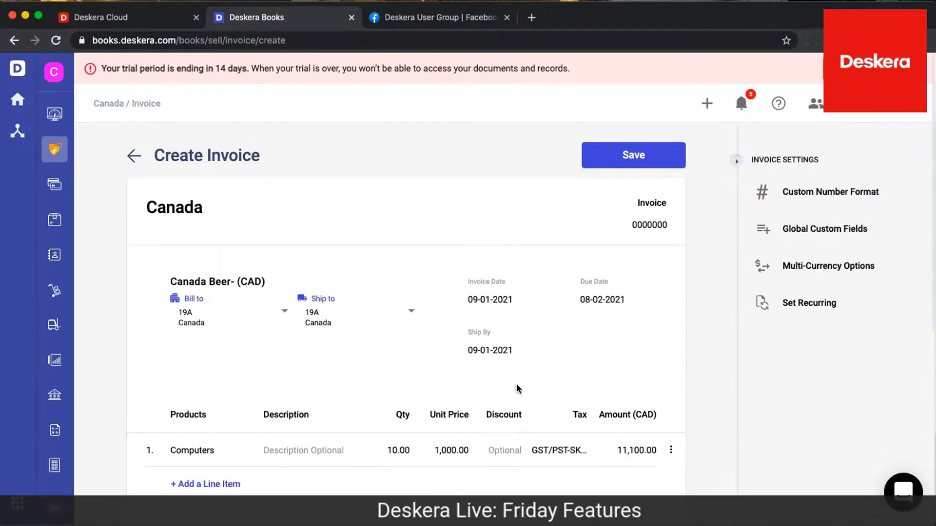
Expand the invoice's tax breakdown and review how the tax is split between its components
scroll(492, 440, down, 3)
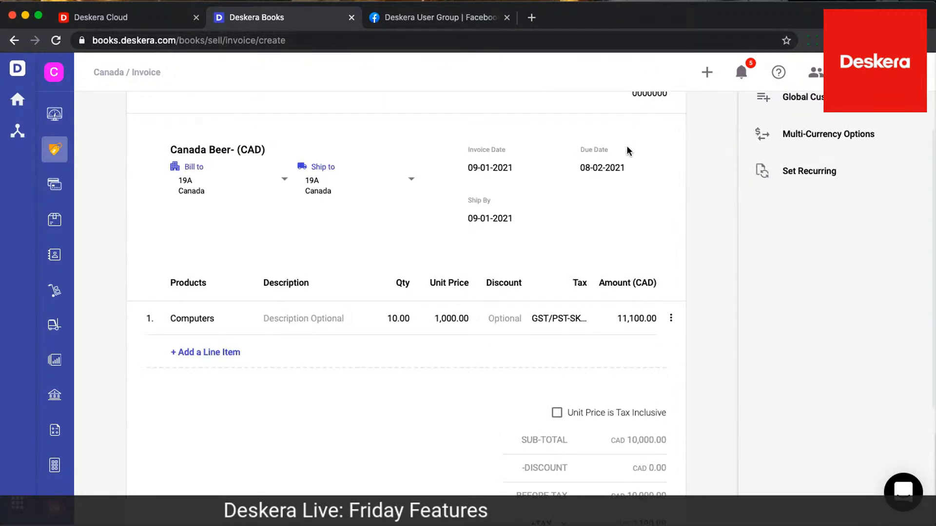
scroll(616, 351, down, 4)
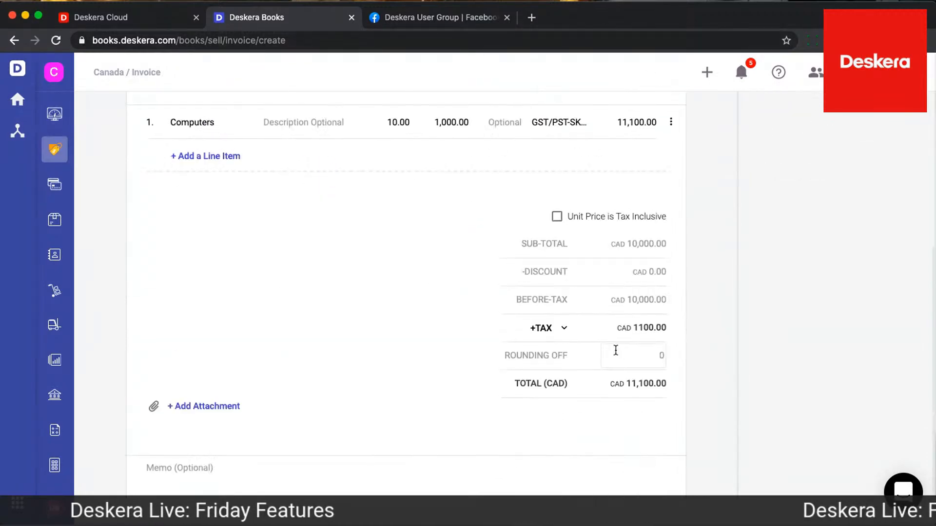
click(551, 333)
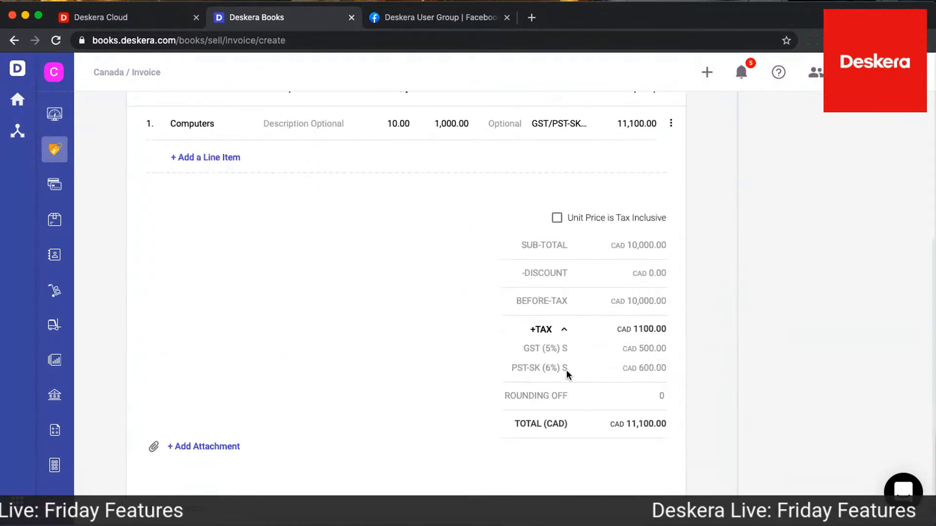
scroll(583, 322, up, 7)
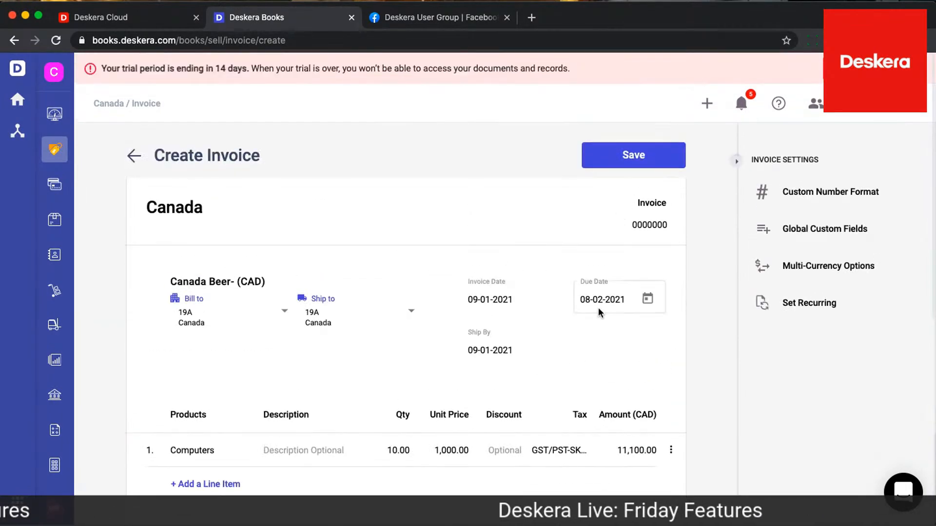
scroll(600, 312, down, 7)
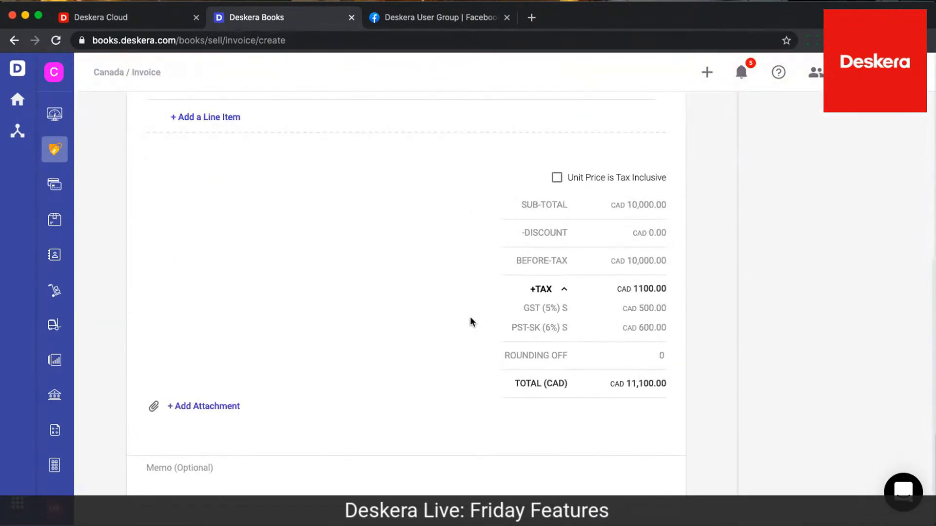
scroll(808, 278, up, 7)
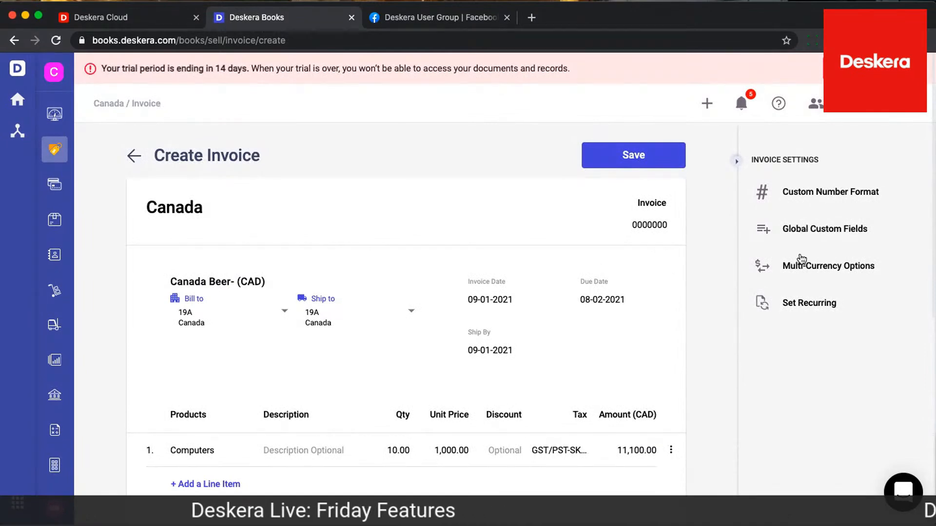
Check which document currencies the invoice's multi-currency options offer and leave the currency as it is
click(799, 266)
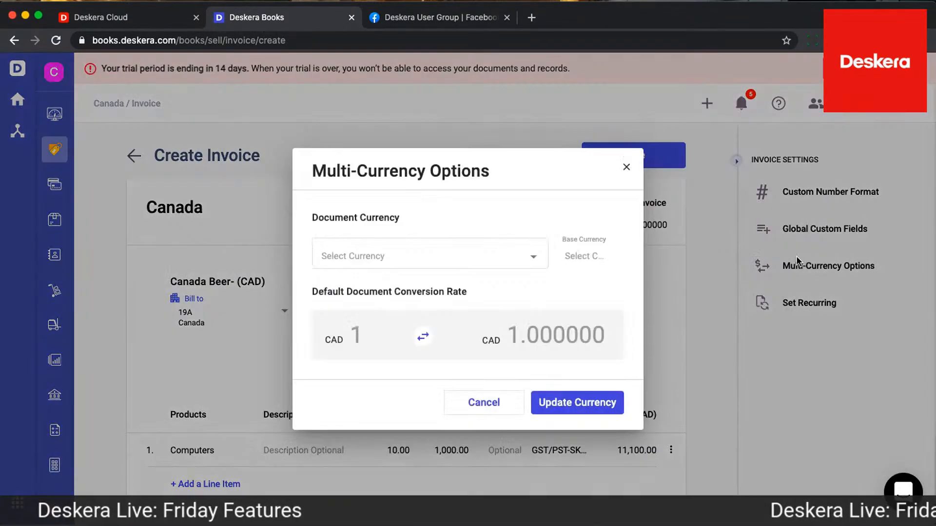
click(538, 264)
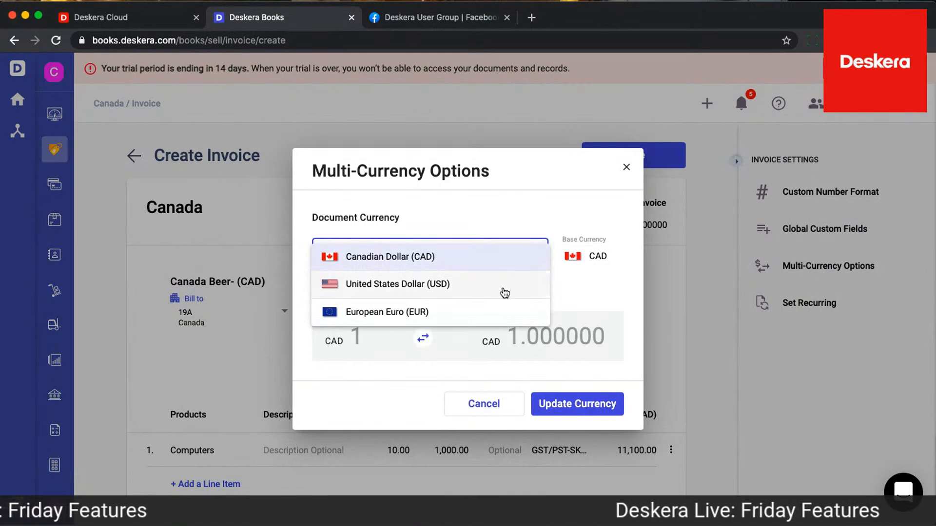
click(627, 171)
click(627, 169)
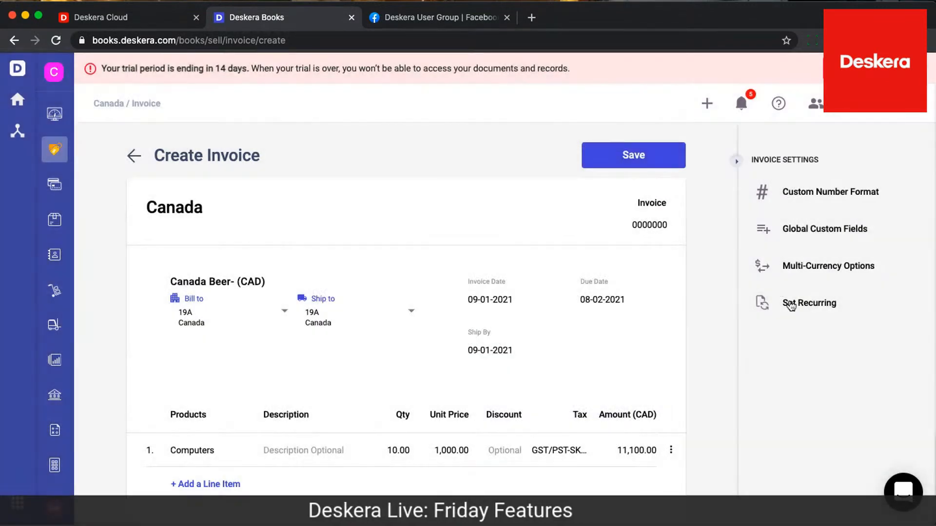
Enable recurrence for the invoice with a Monthly interval, first document date 10-01-2021 and no ending date
click(790, 305)
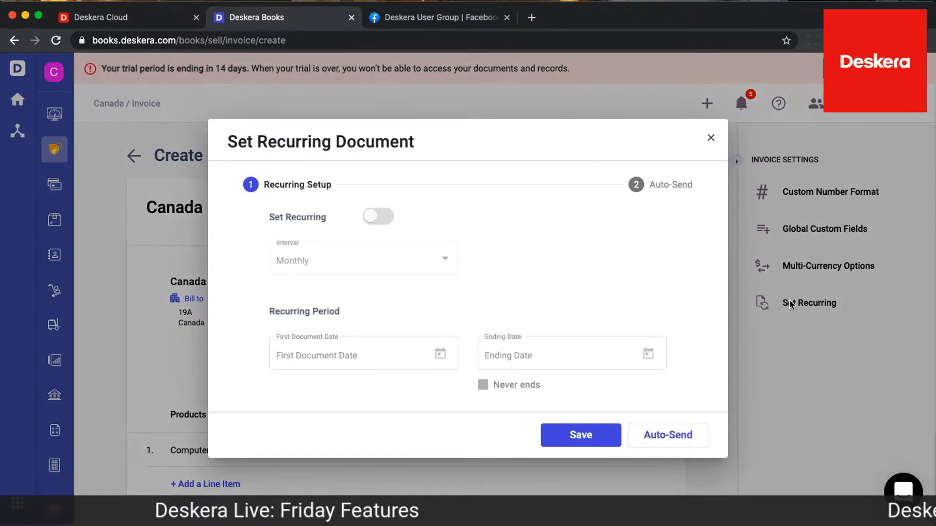
click(386, 218)
click(376, 262)
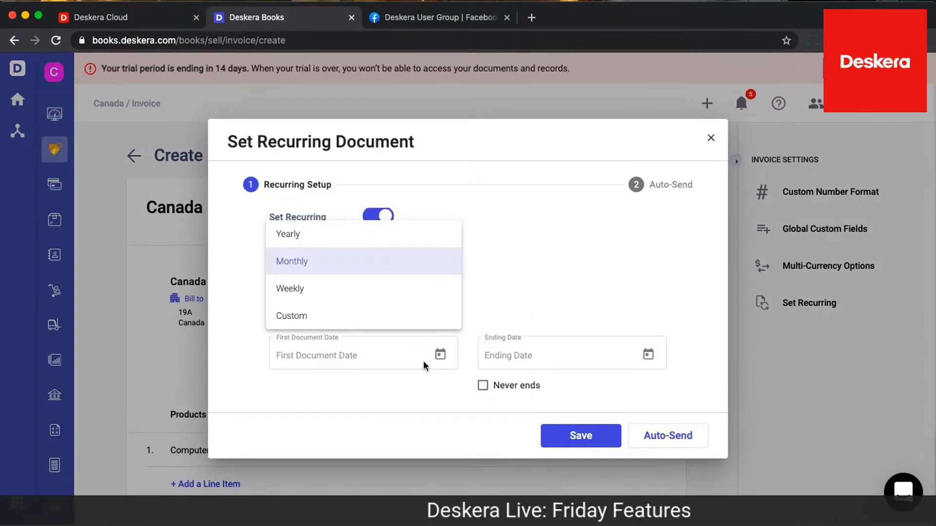
click(595, 213)
click(654, 442)
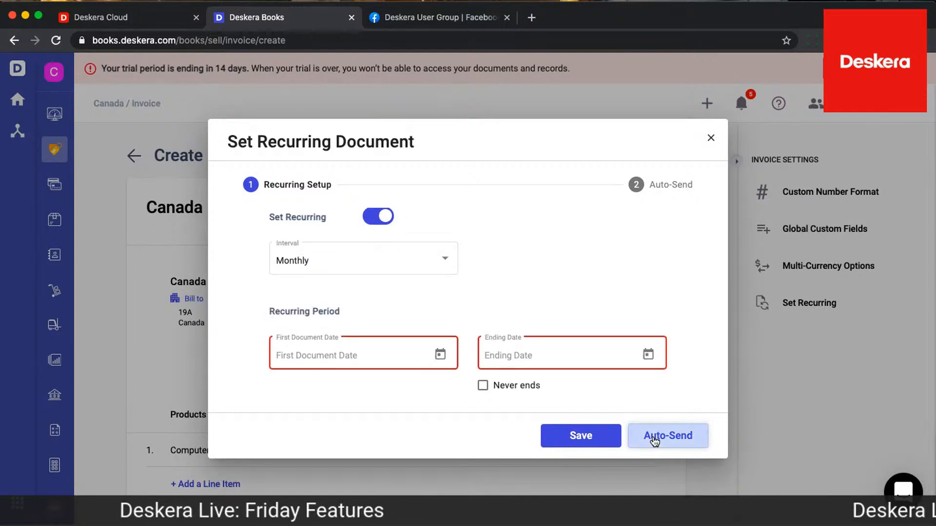
click(391, 368)
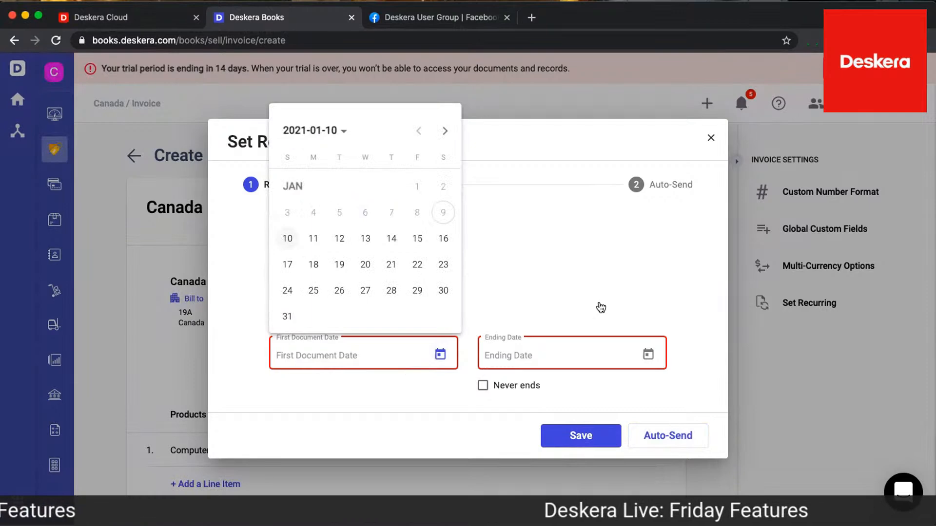
click(288, 239)
click(482, 394)
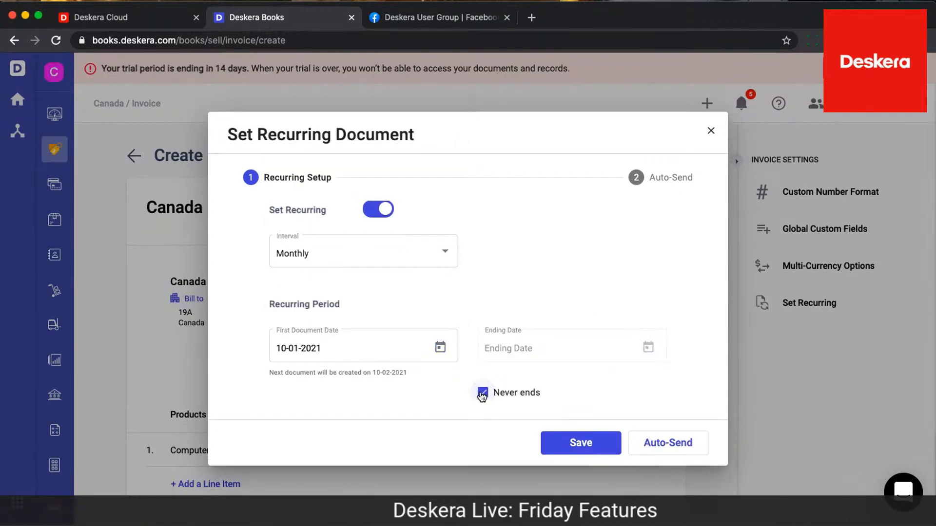
Review the auto-send email and template options for the recurring invoice, then close the recurrence setup without saving
click(651, 442)
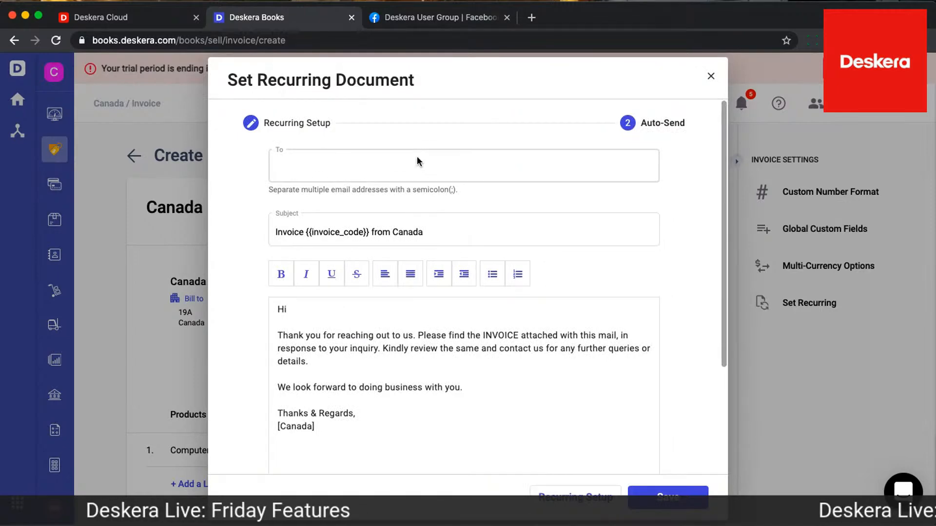
click(378, 165)
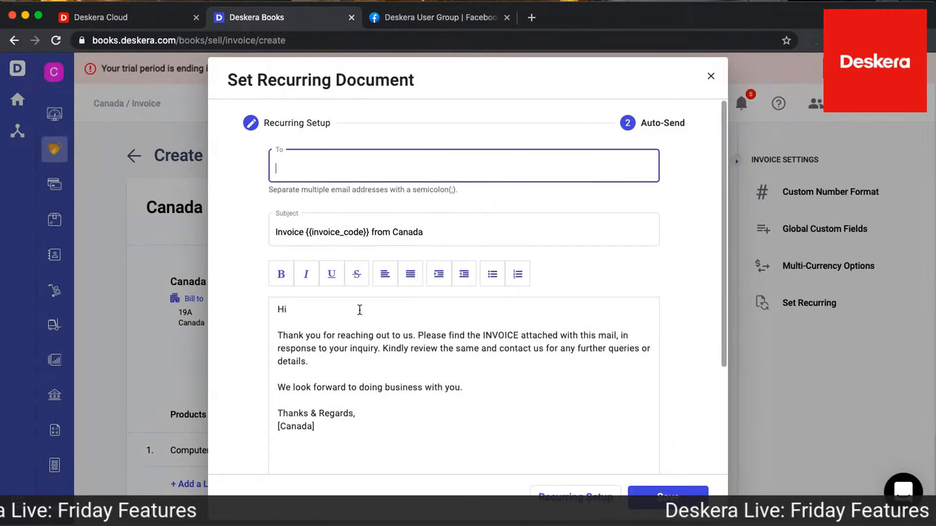
scroll(382, 380, down, 3)
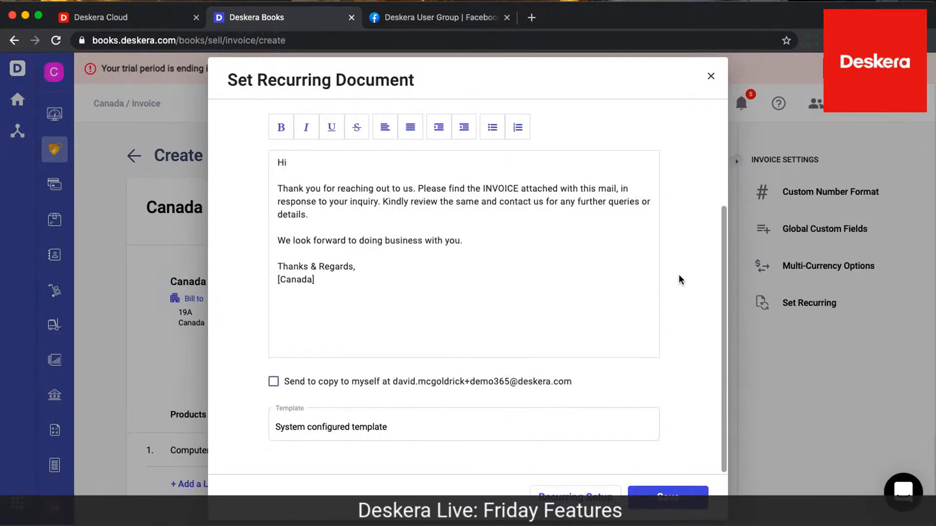
click(711, 78)
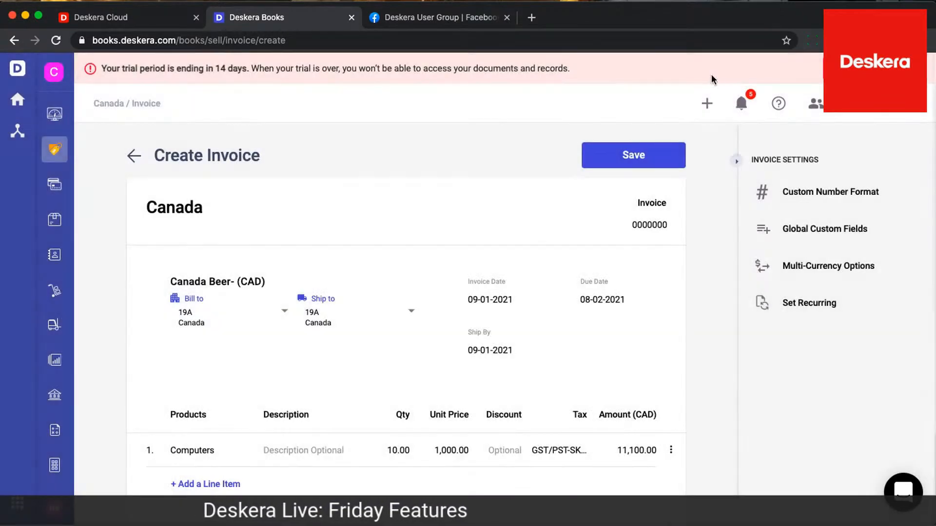
Save the invoice and look at its Receive Payment details without recording a payment
click(631, 159)
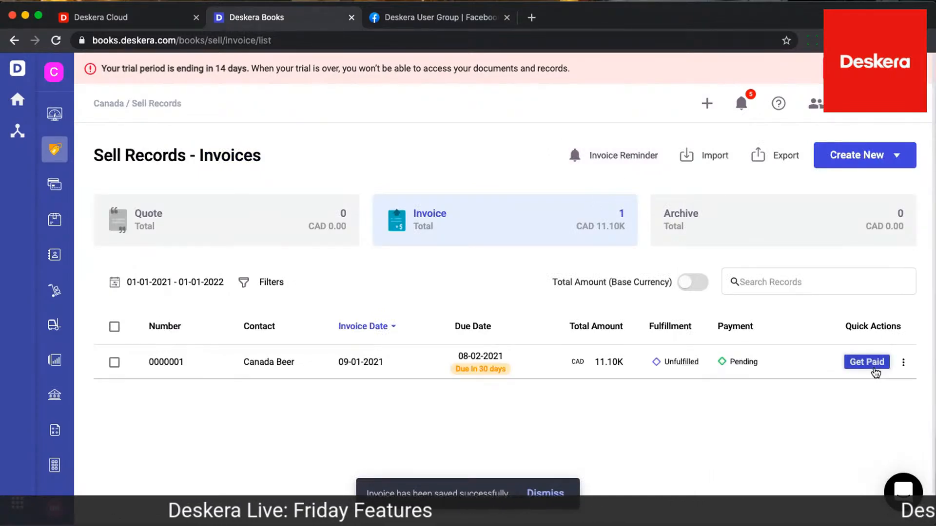
click(874, 369)
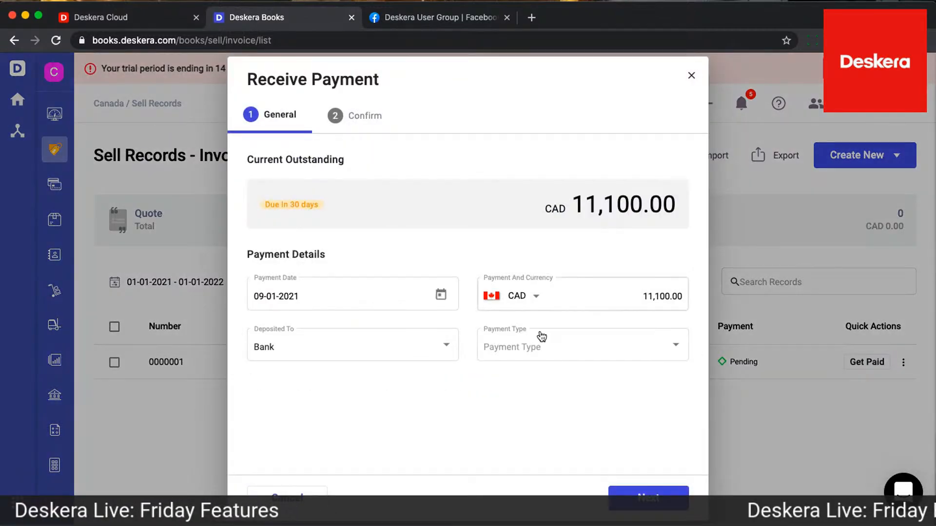
click(692, 76)
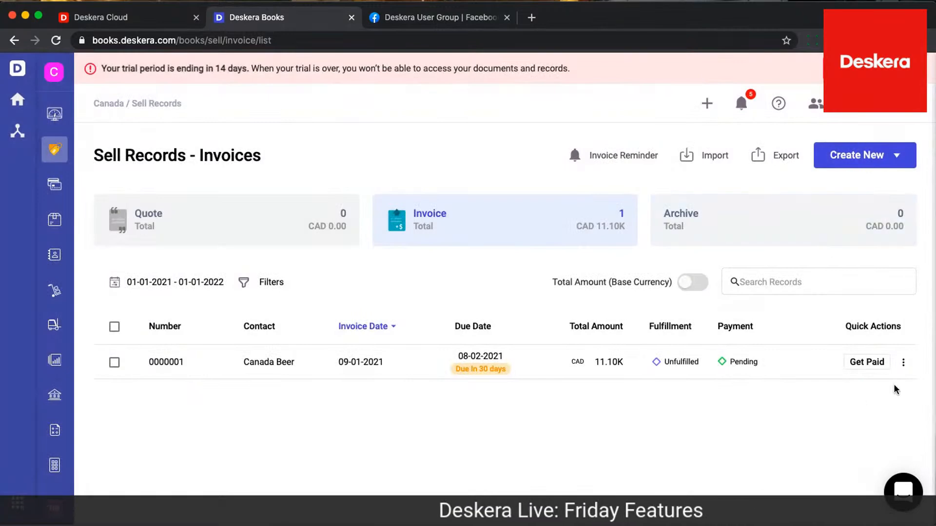
Open the Canada Beer invoice in the document designer
click(903, 367)
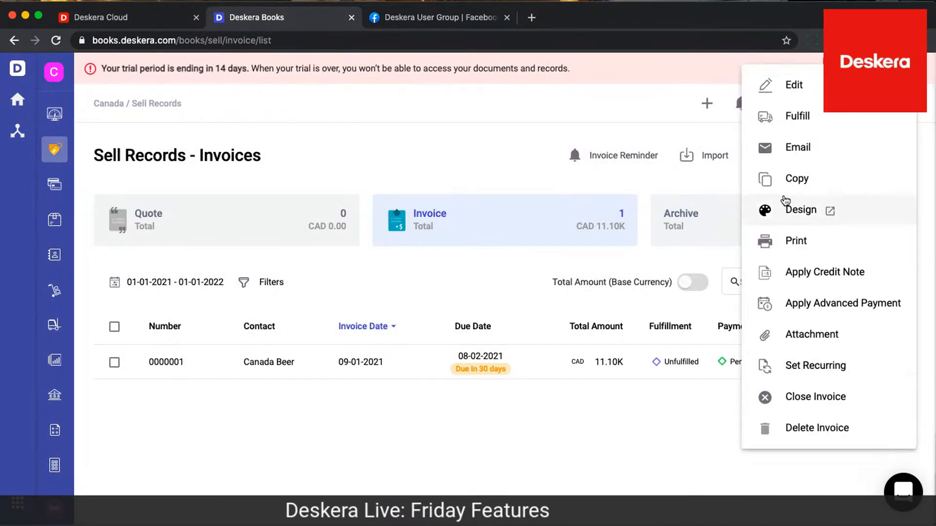
click(785, 211)
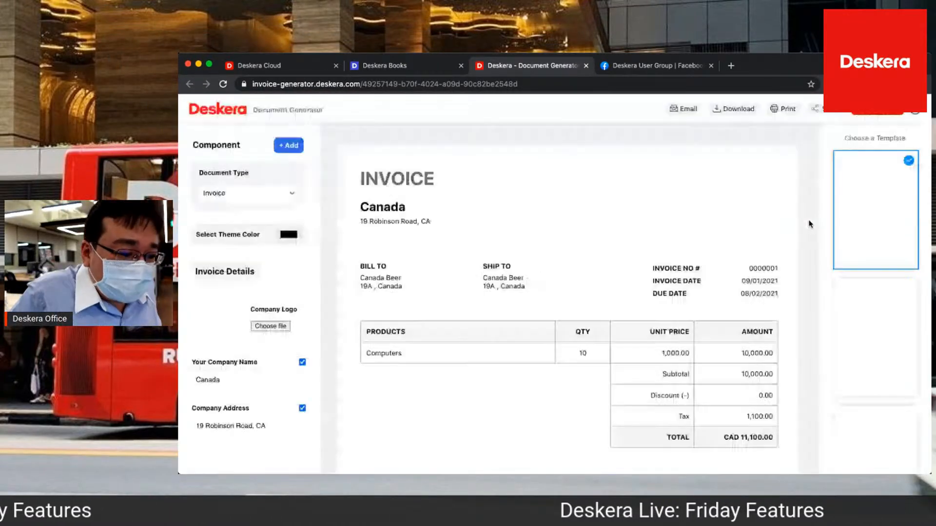
Add the apple picture as the company logo and set the invoice's theme color to red
click(282, 329)
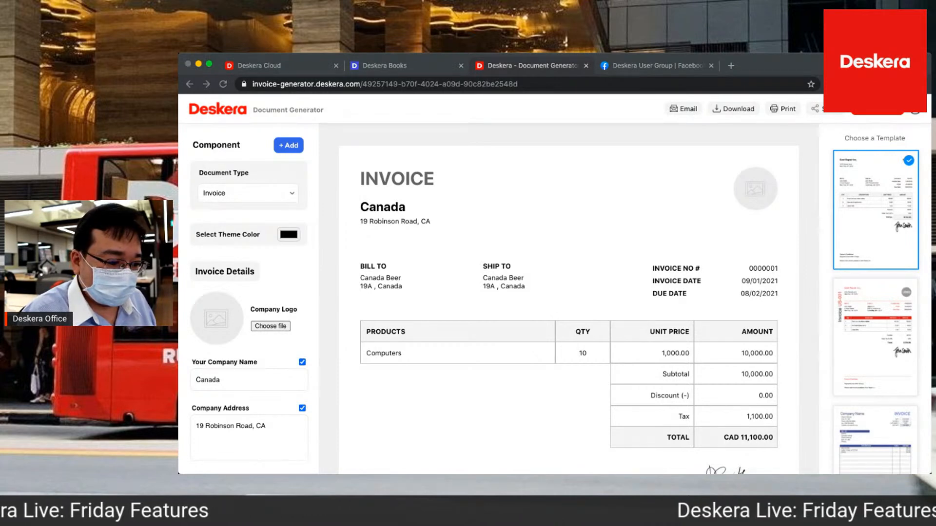
click(742, 324)
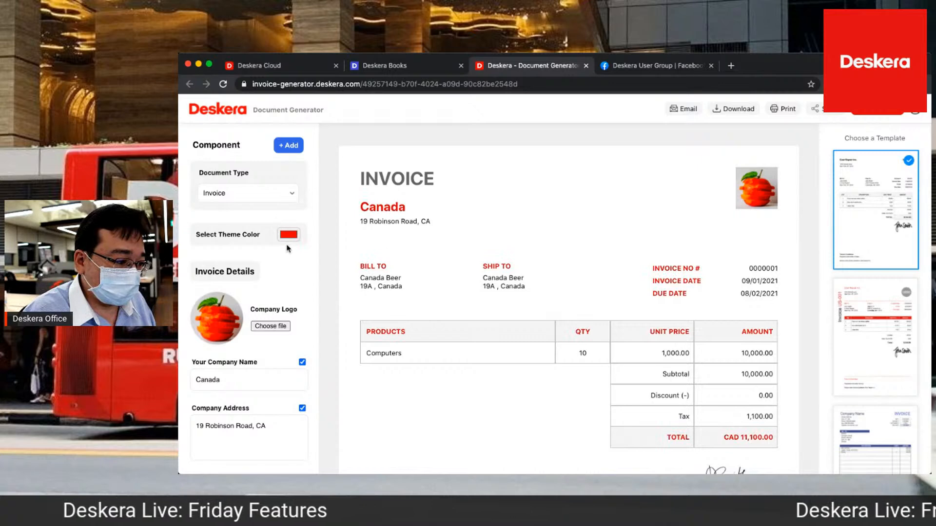
Change the company name on the invoice to Canada PTE LTD
scroll(309, 341, down, 3)
click(284, 303)
text(PTE)
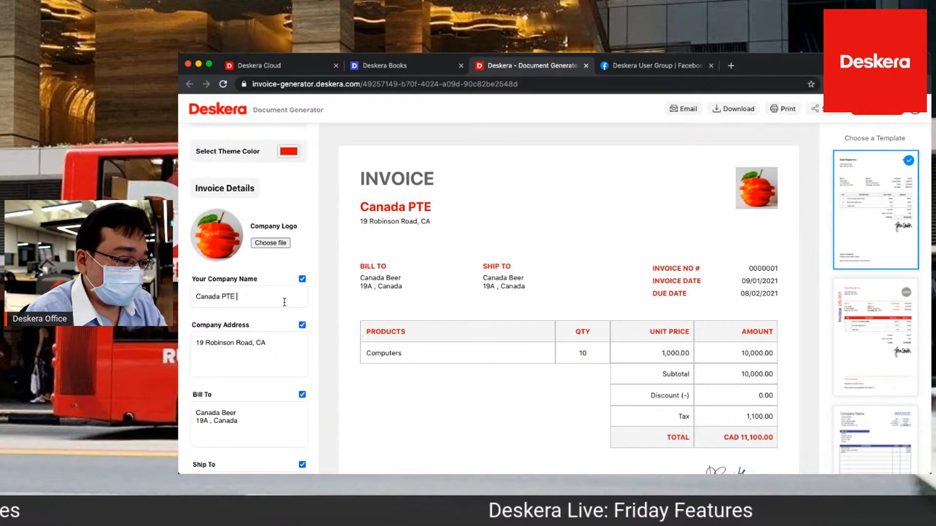
Hide the Ship To section of the invoice, then show it again
scroll(286, 387, down, 3)
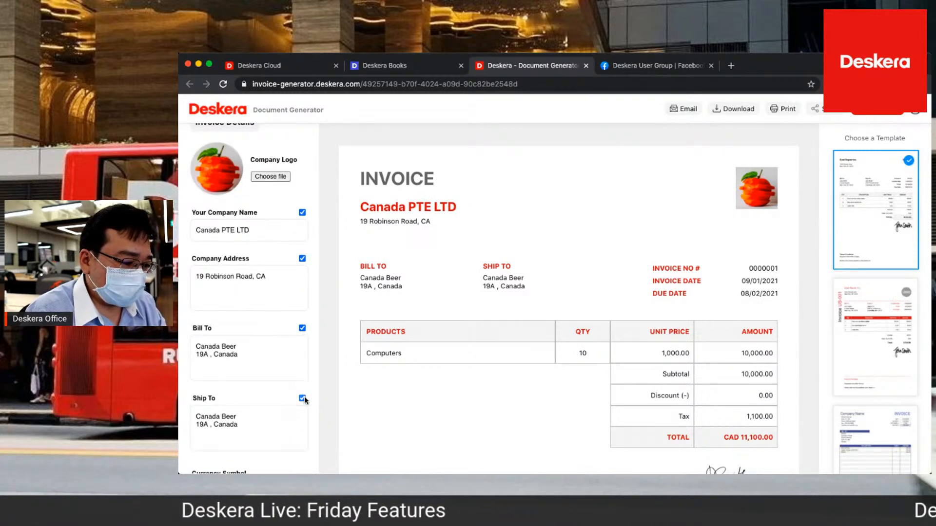
click(302, 398)
click(302, 399)
click(302, 398)
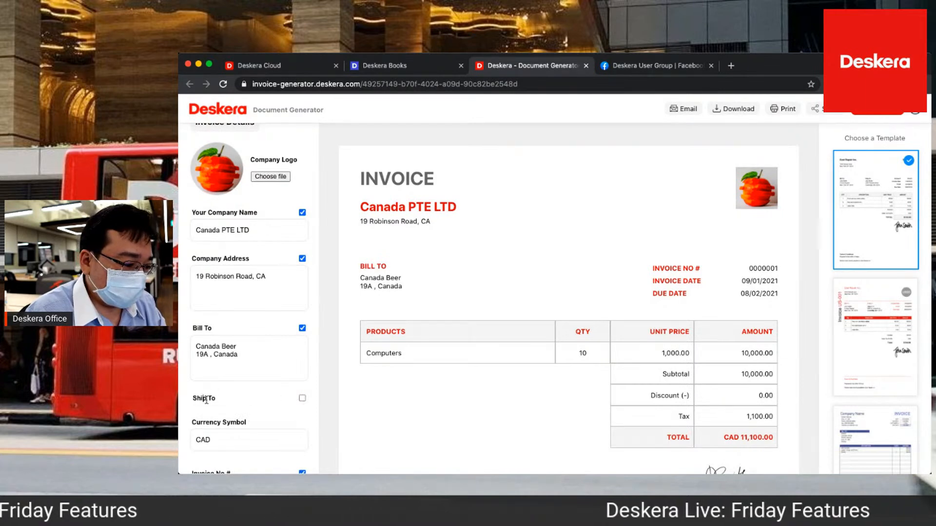
click(302, 399)
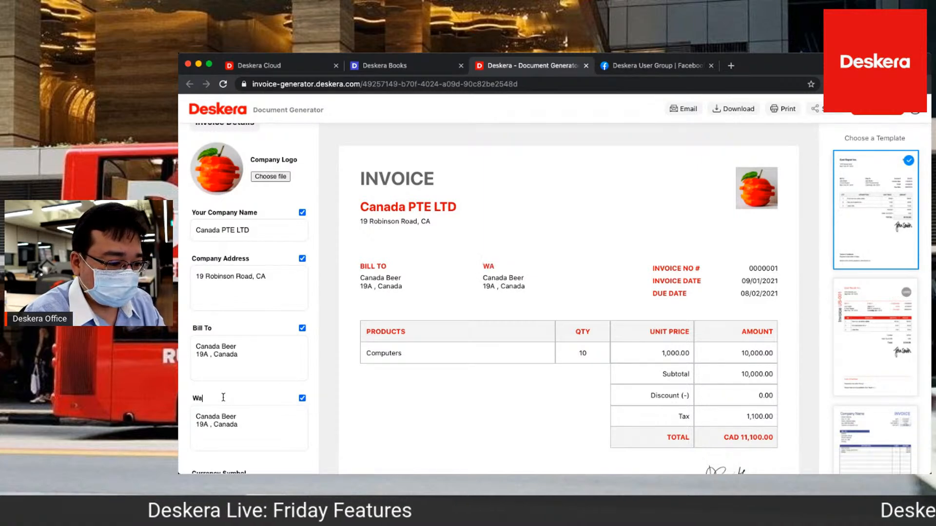
Rename the Ship To heading as Address
key(BackSpace)
key(BackSpace)
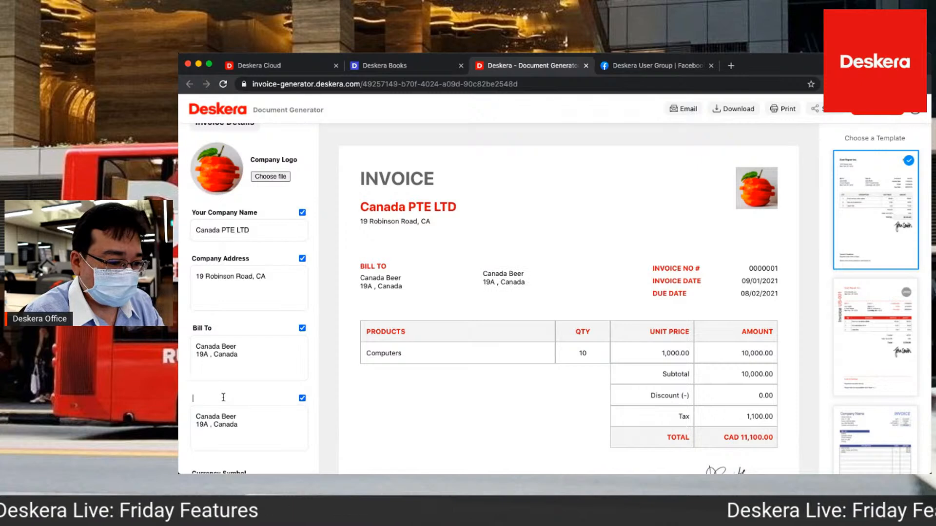
text(C)
key(BackSpace)
text(Address)
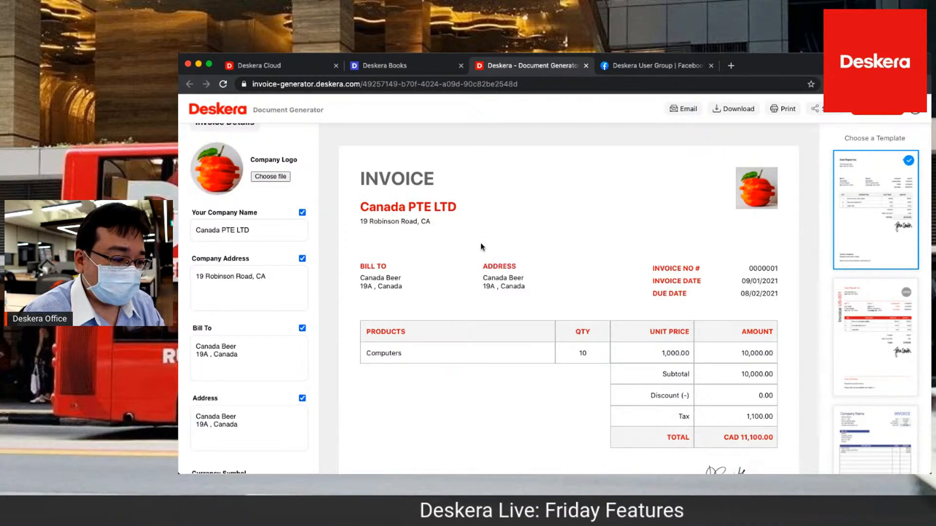
Rename the Bill To heading as Customer Address
scroll(281, 318, down, 3)
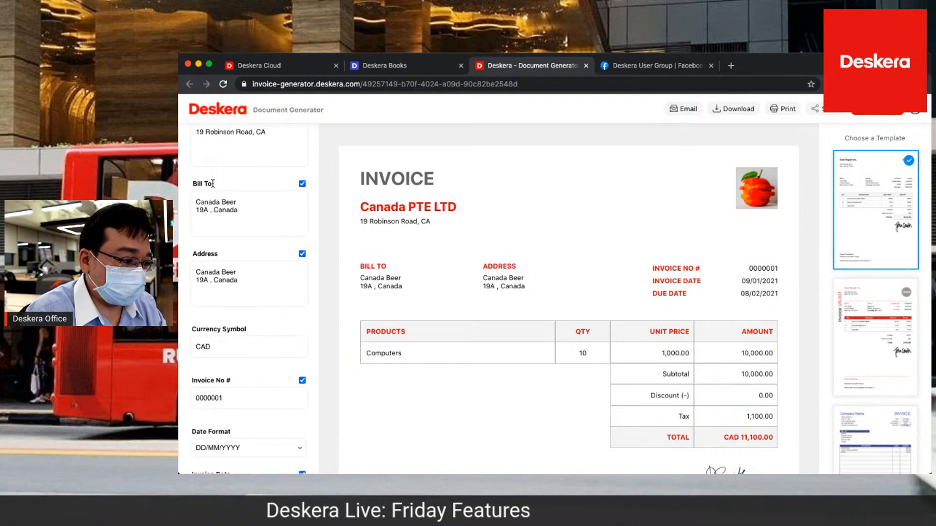
key(BackSpace)
text(Customer Address)
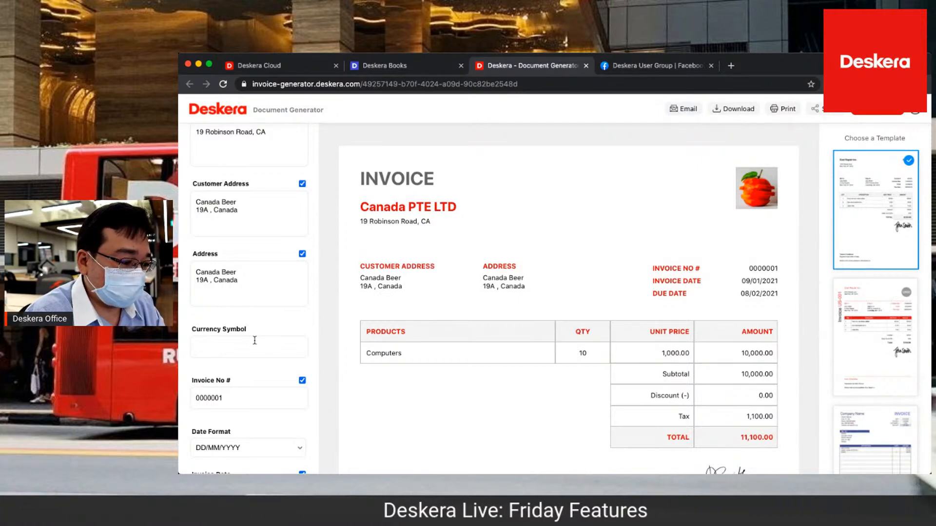
Set the currency symbol to $ and the date format to MM/DD/YYYY, and open the invoice date calendar
scroll(254, 345, down, 3)
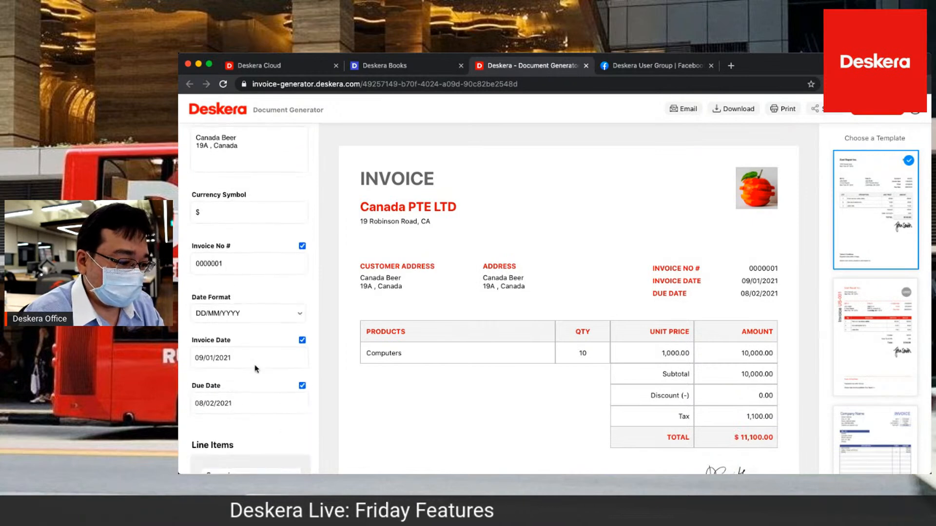
click(278, 328)
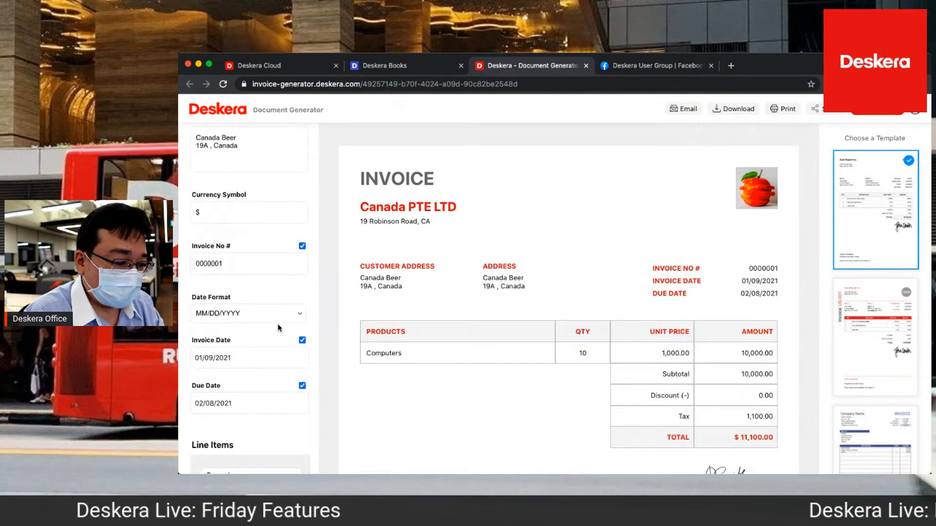
scroll(278, 328, down, 2)
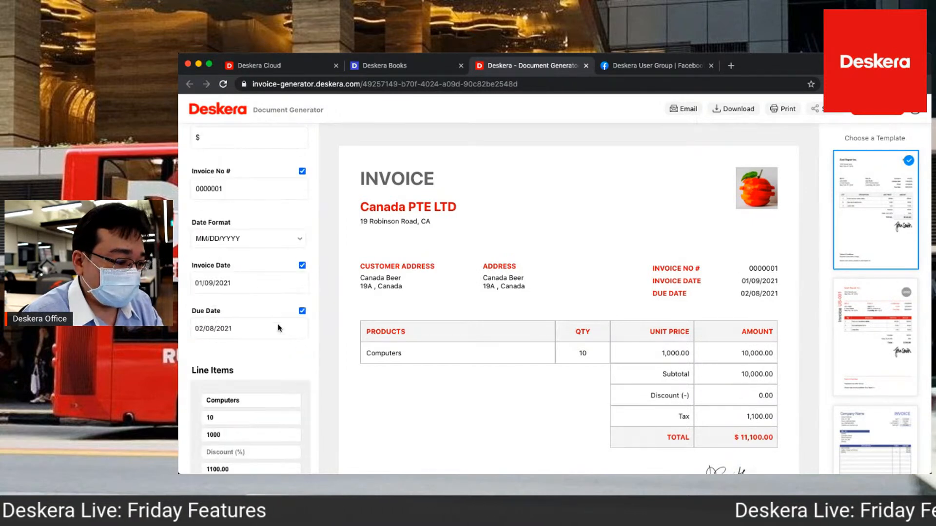
click(246, 279)
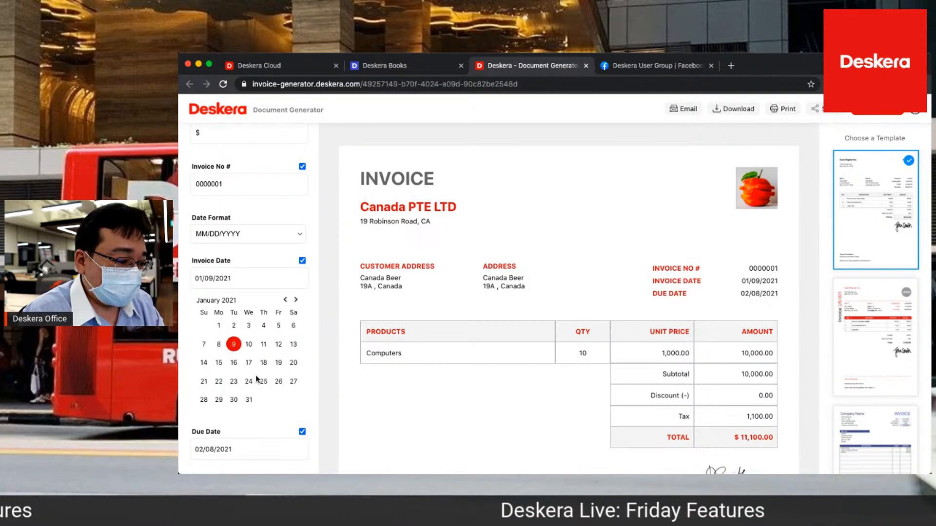
Hide the signature, terms and condition, notes and discount on the invoice, keeping the tax shown
scroll(257, 379, down, 7)
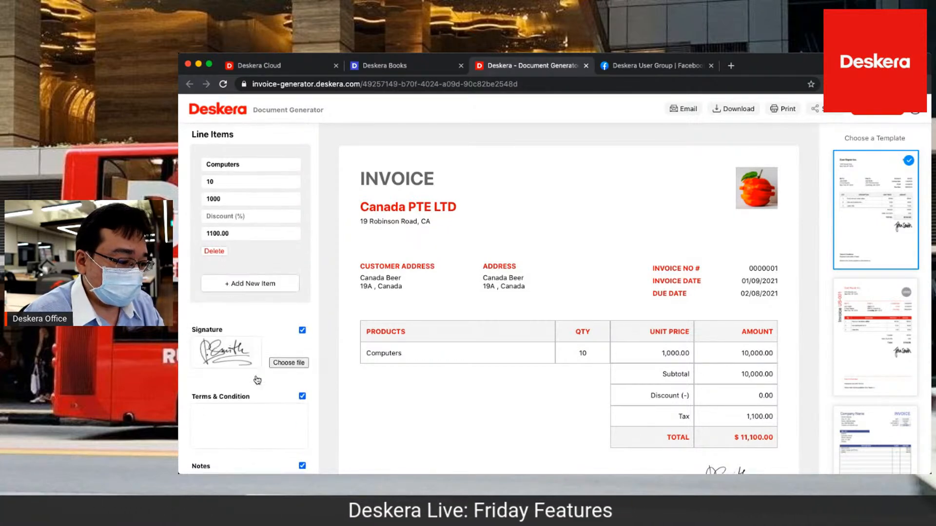
scroll(256, 380, down, 2)
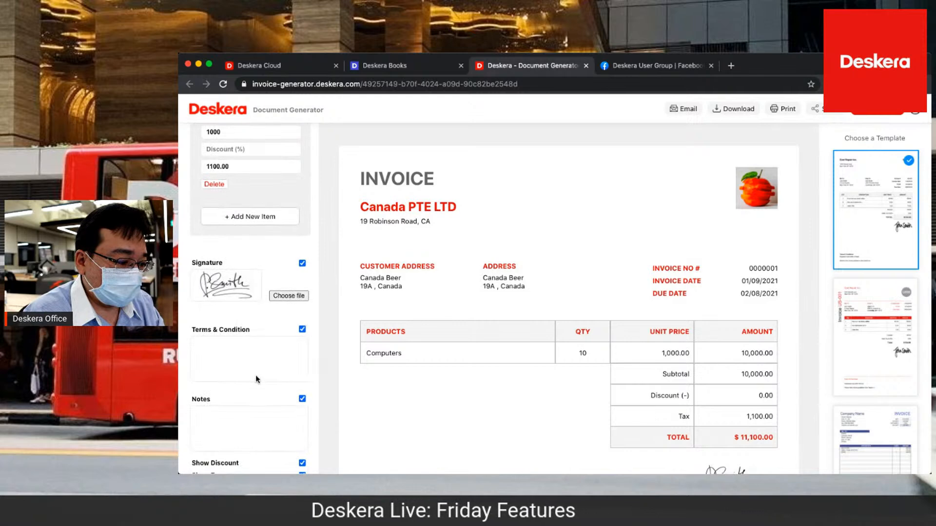
click(302, 264)
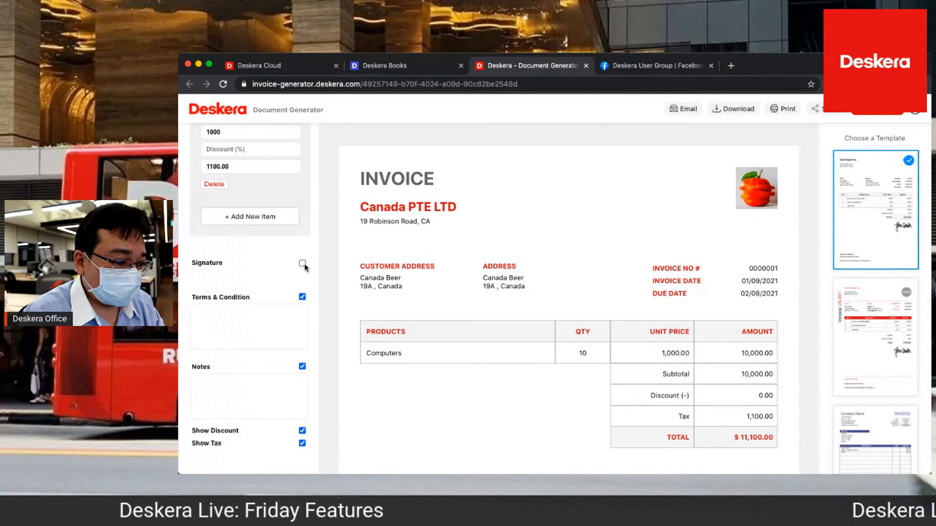
click(303, 293)
click(302, 327)
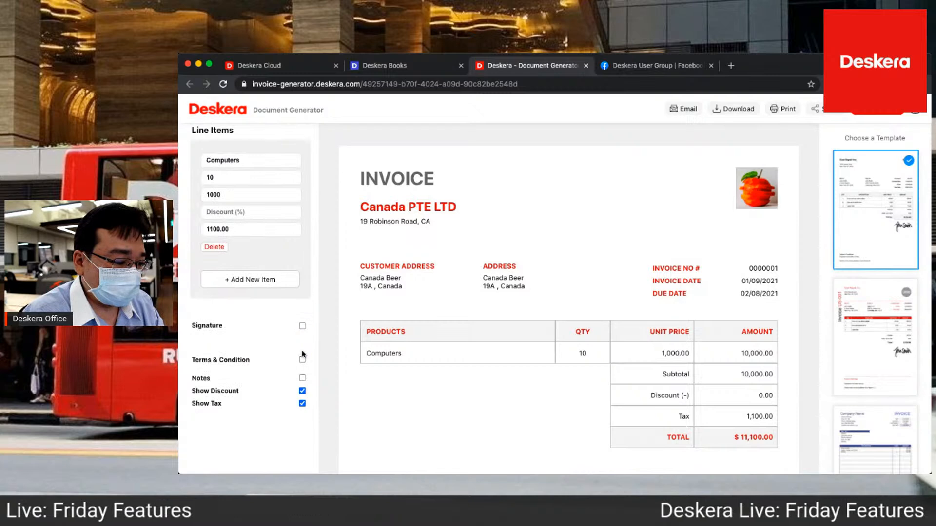
click(302, 391)
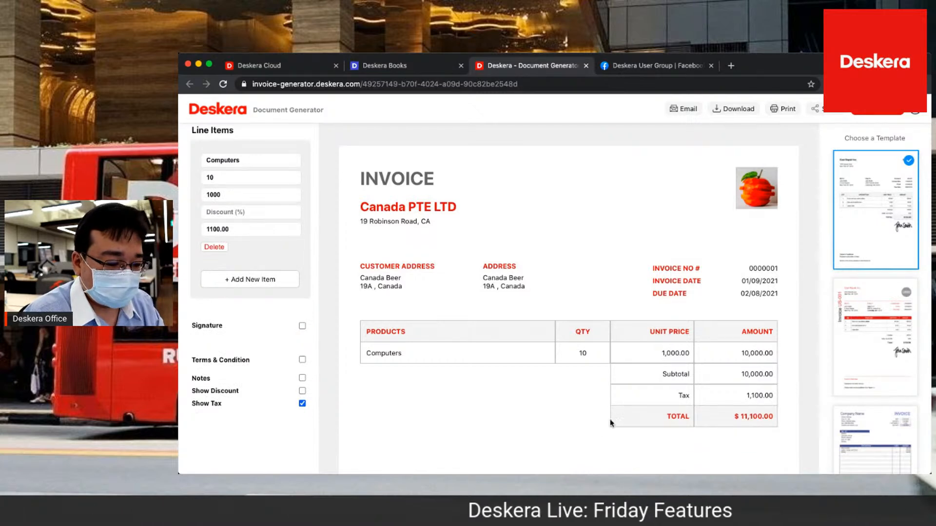
Download the invoice as a PDF, review the file, and close both the PDF and the document designer
scroll(654, 427, down, 3)
scroll(654, 427, up, 3)
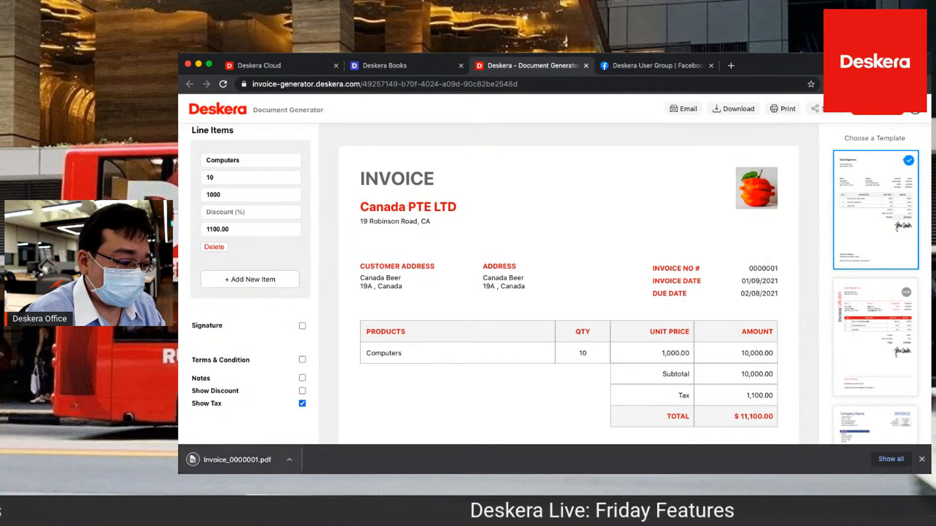
click(238, 469)
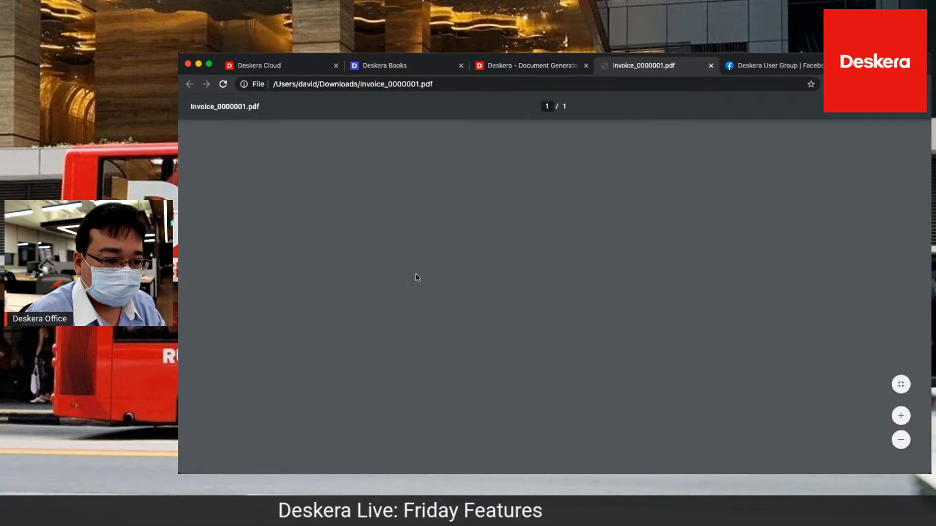
scroll(542, 306, down, 5)
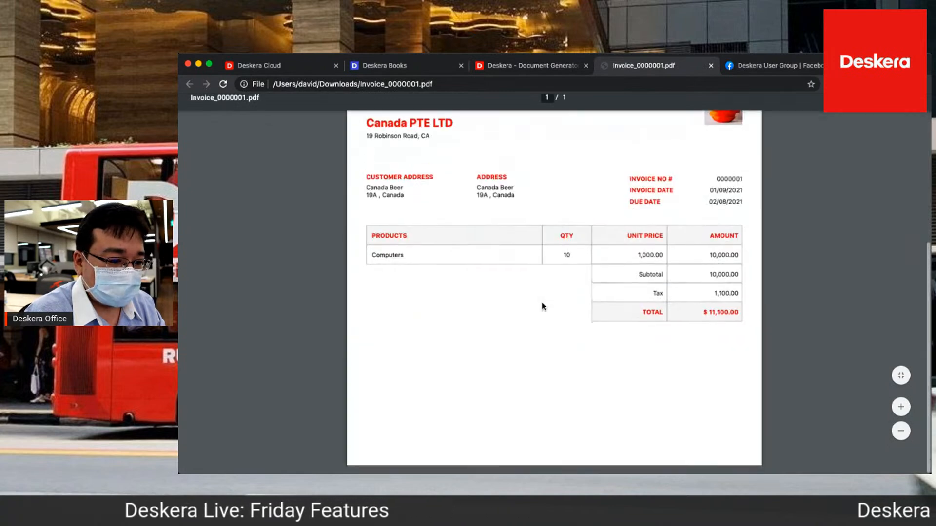
scroll(543, 307, up, 5)
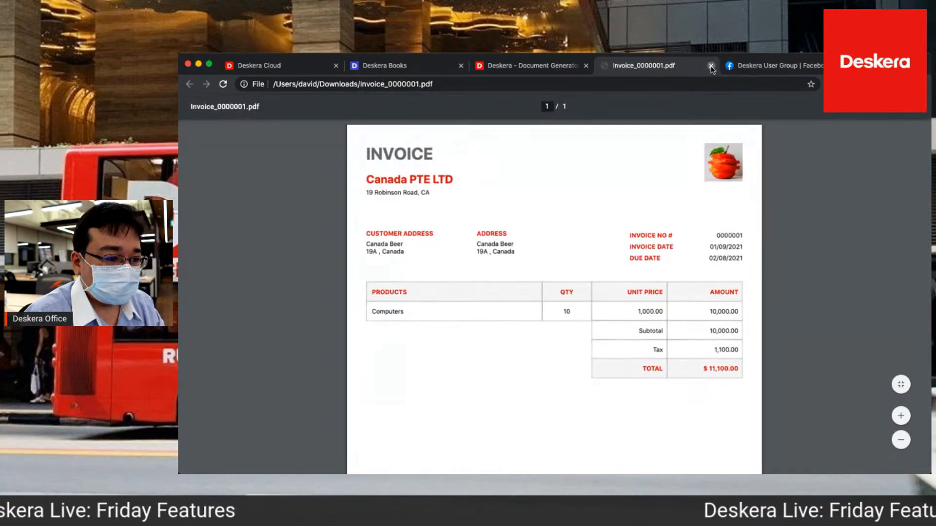
click(710, 66)
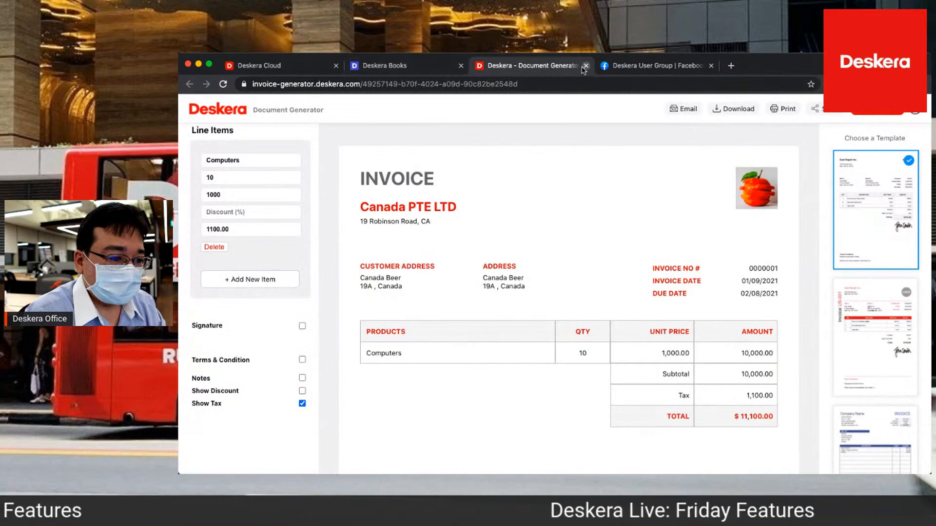
click(586, 65)
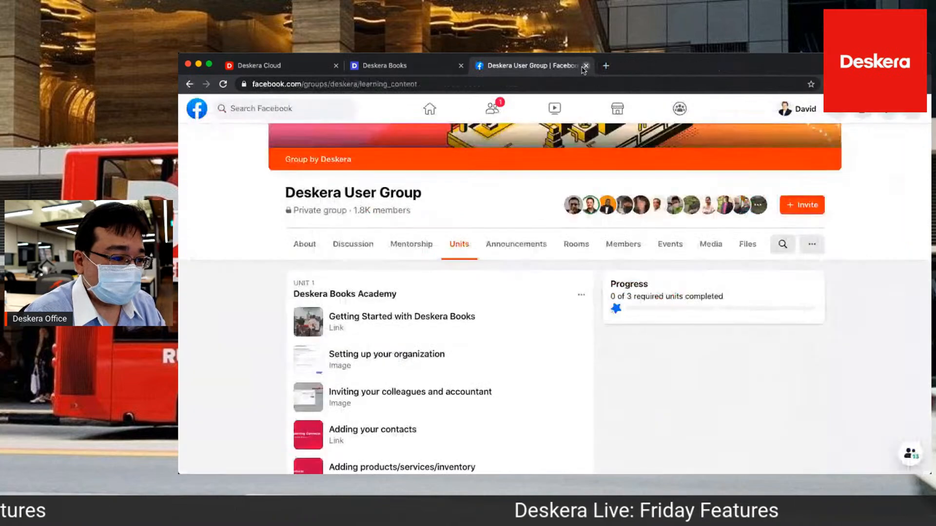
Return to Deskera Books and directly fulfill the Canada Beer invoice with 10 Computers from the Primary Warehouse
click(430, 67)
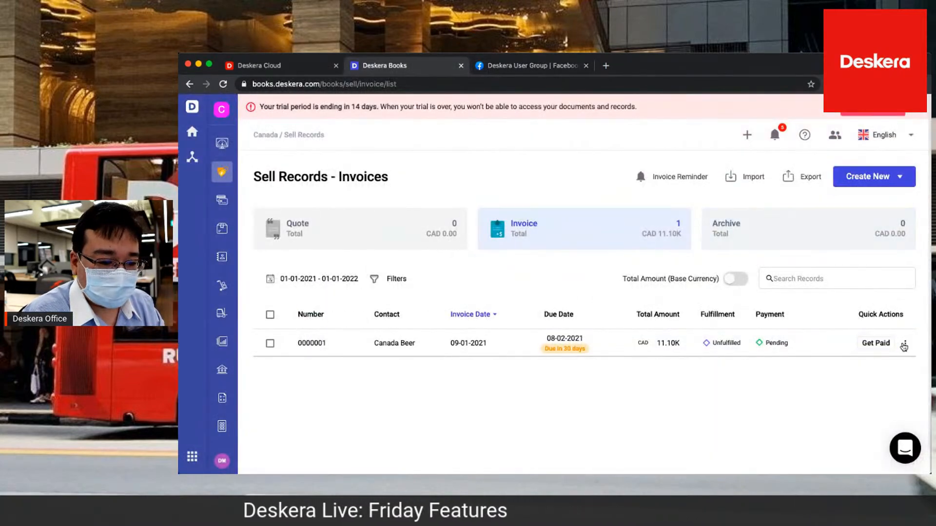
click(904, 344)
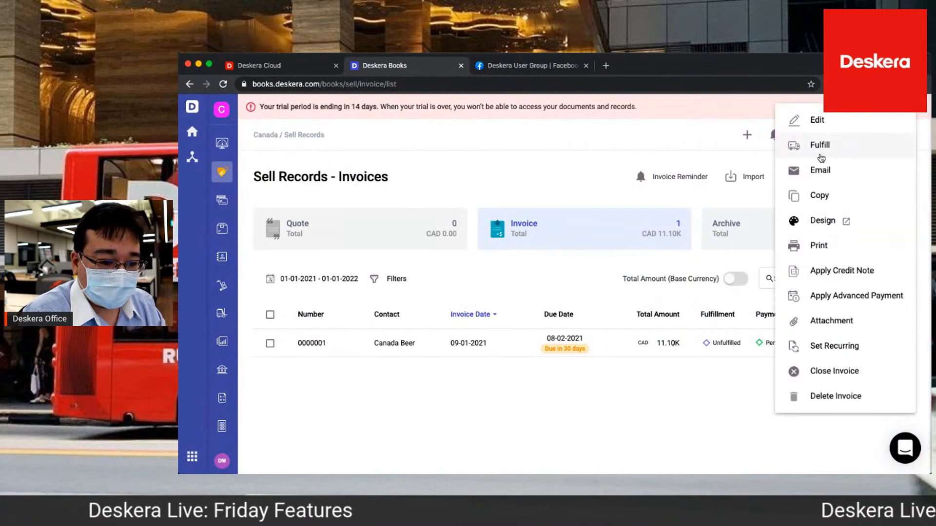
click(823, 154)
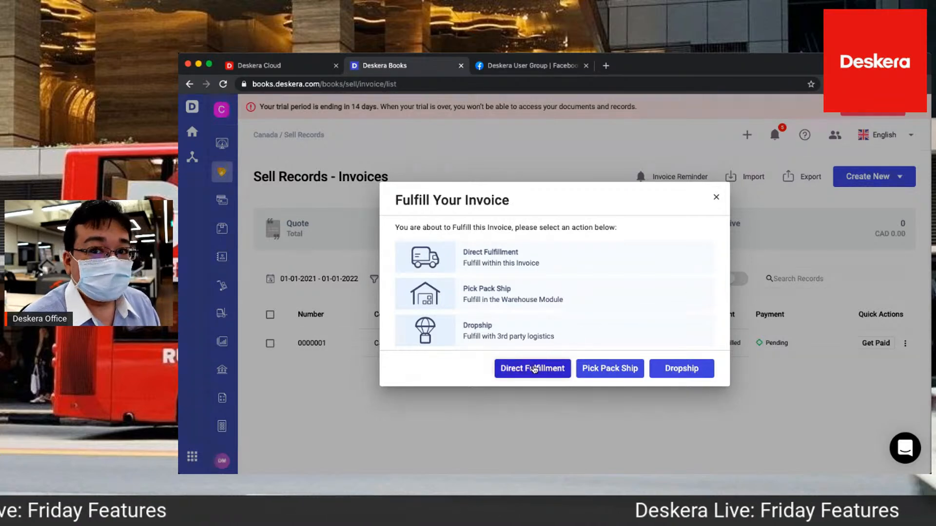
click(535, 370)
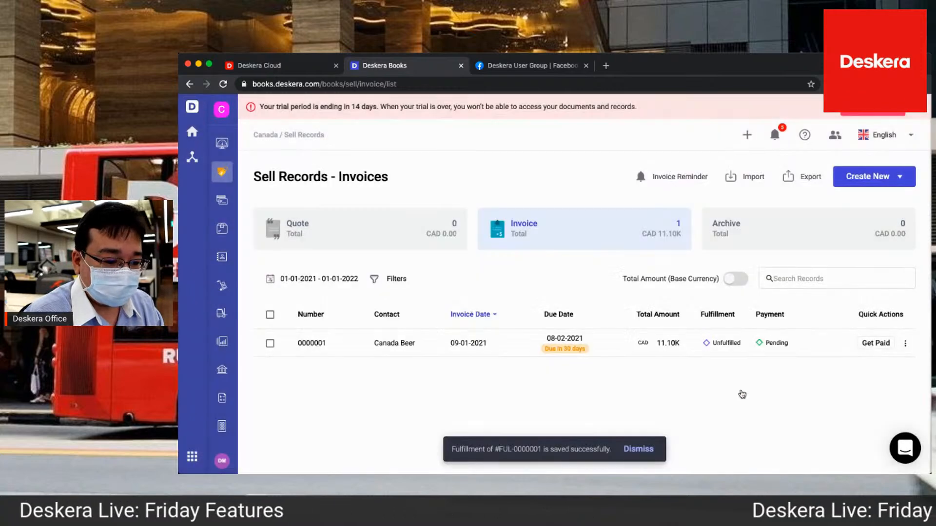
click(735, 394)
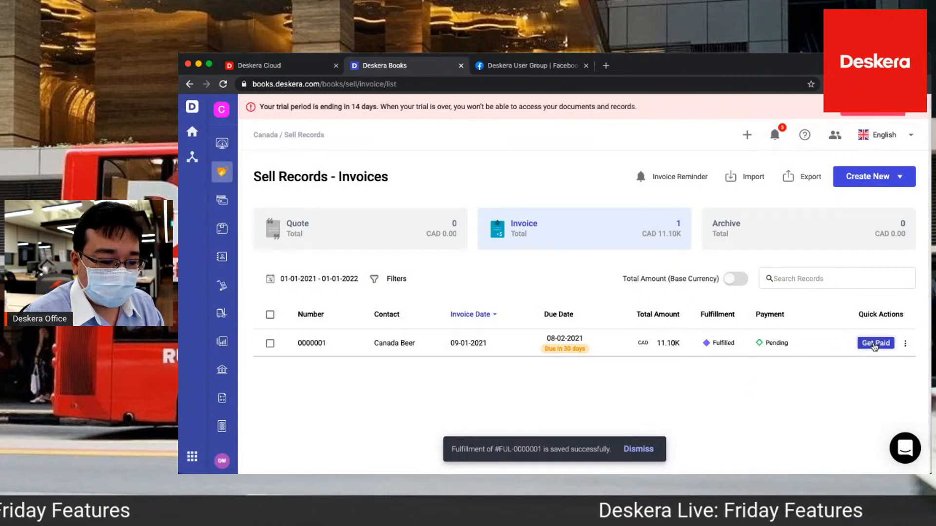
Start receiving payment for the Canada Beer invoice, deposited to Bank with Bank Transfer as the payment type
click(875, 344)
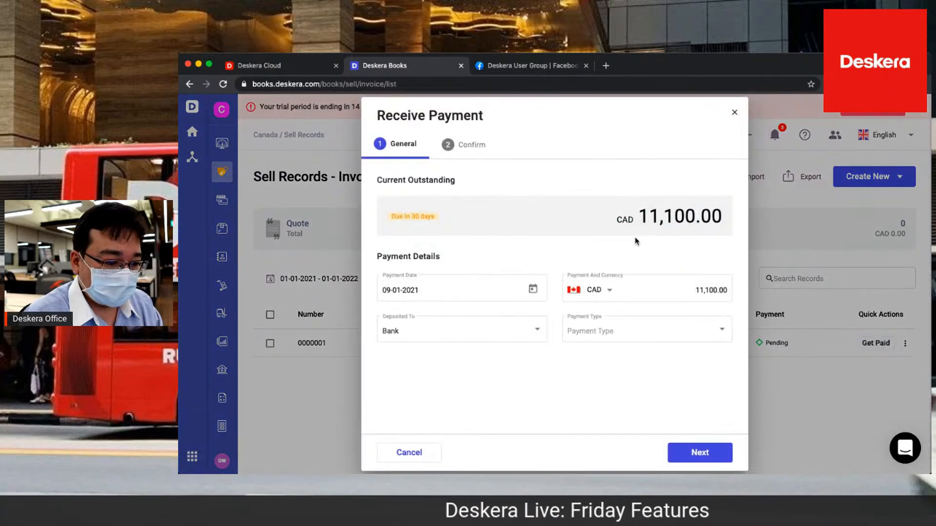
click(538, 333)
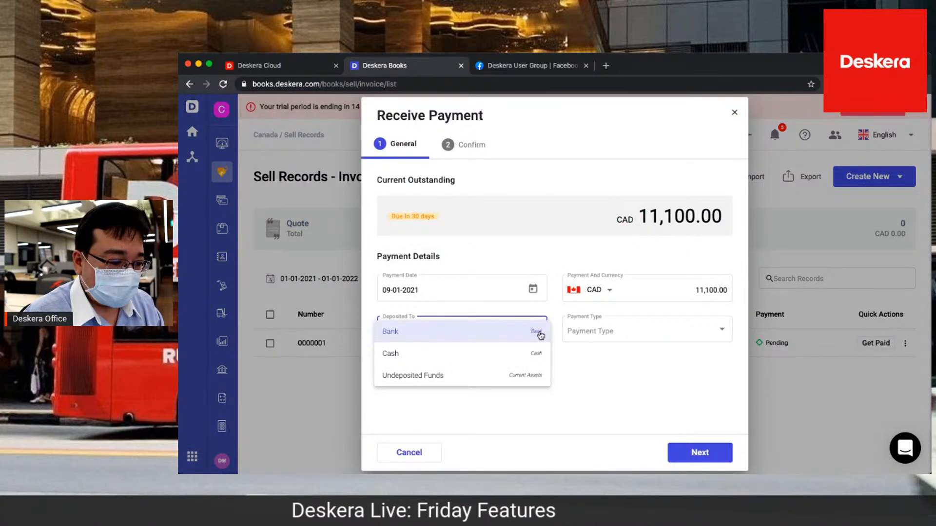
click(540, 336)
click(622, 340)
click(603, 352)
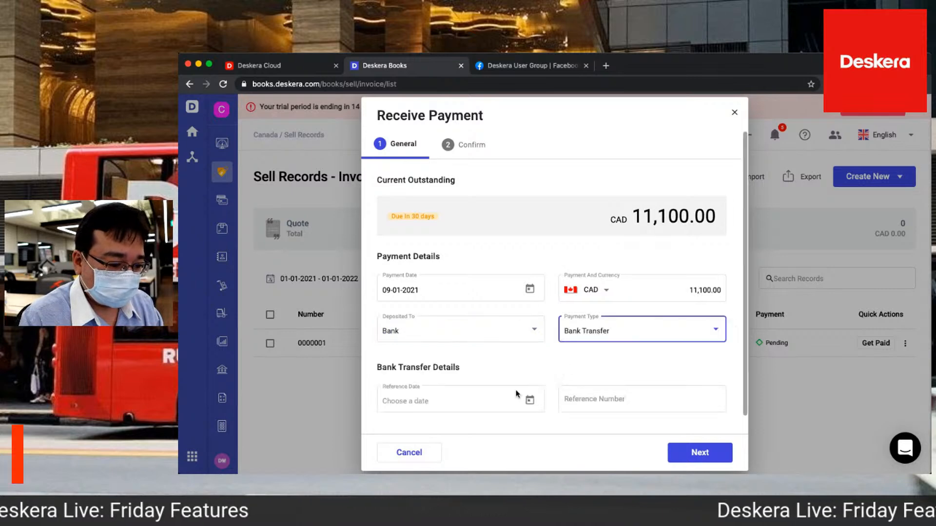
Enter reference date 09-01-2021 and reference number 234243 for the bank transfer, confirm the payment, and close its record
click(529, 400)
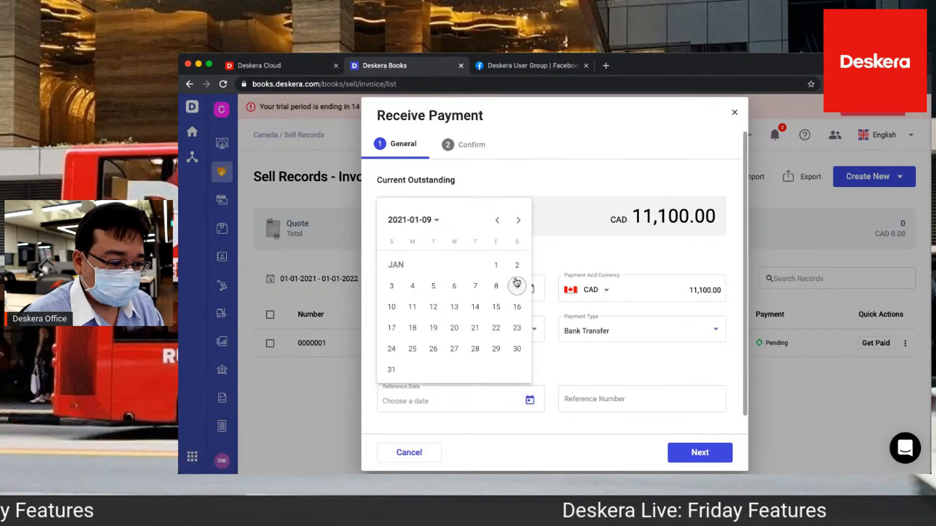
click(519, 287)
click(587, 400)
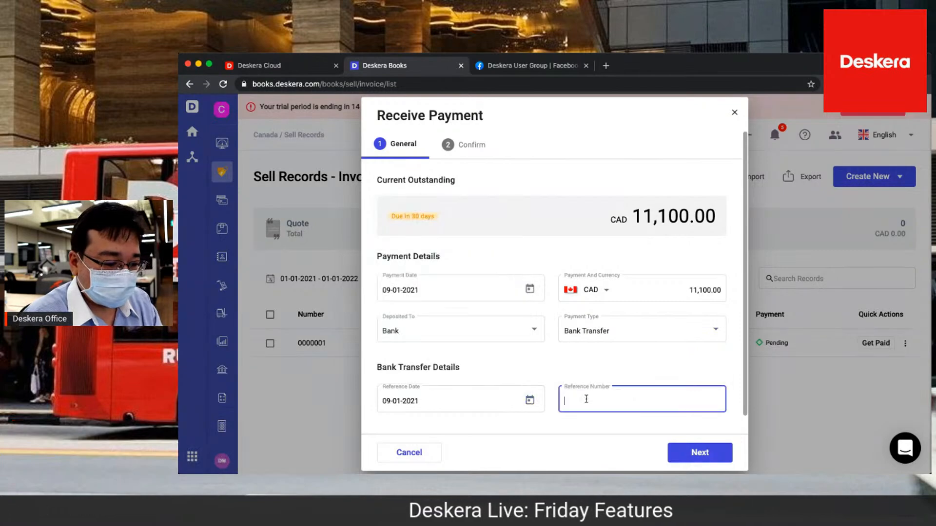
text(234243)
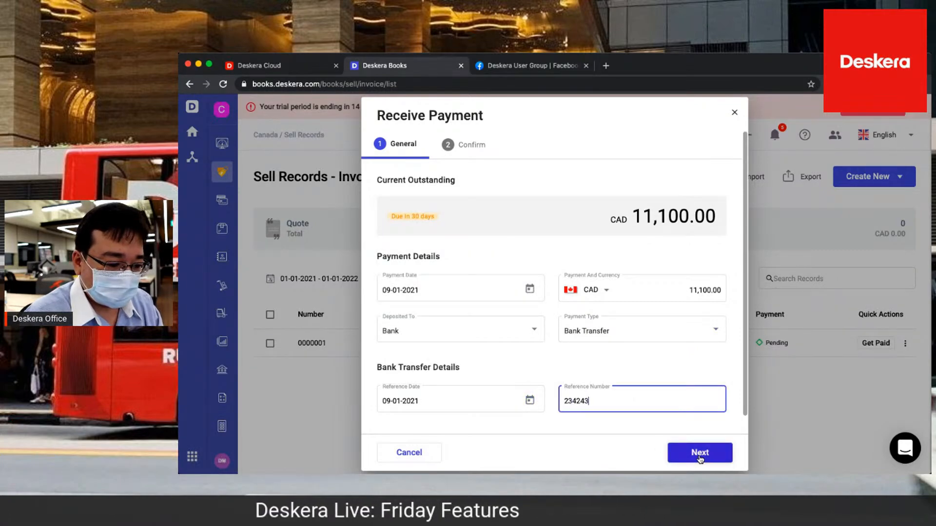
click(700, 456)
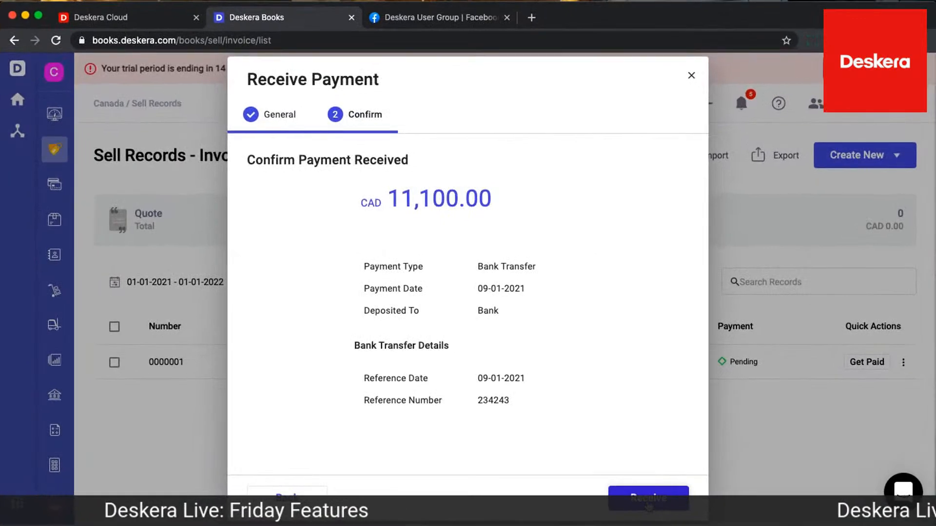
click(662, 489)
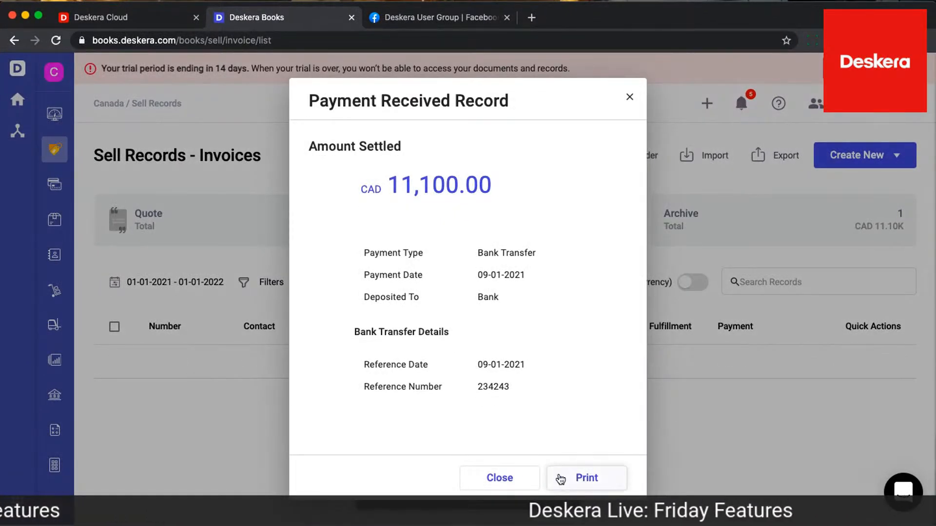
click(506, 478)
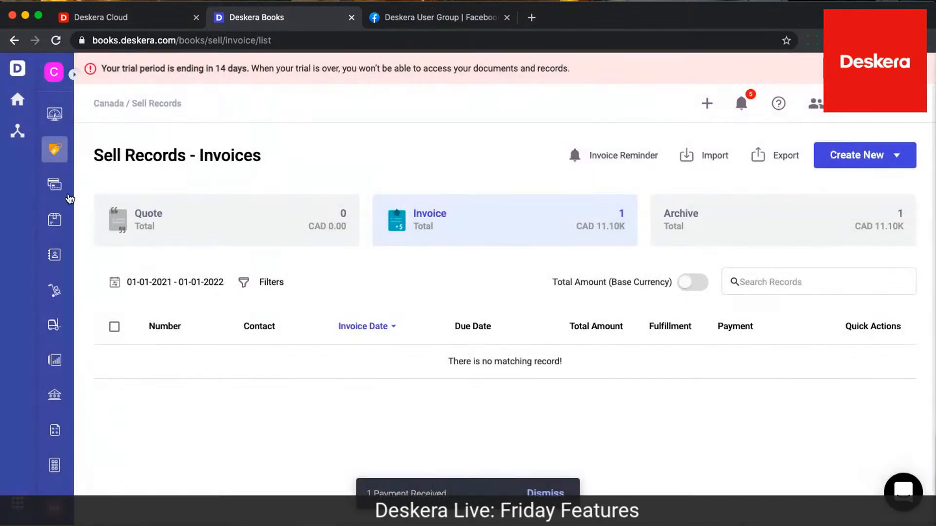
View the payment form for the Computers Are Us bill and close it without paying
click(54, 184)
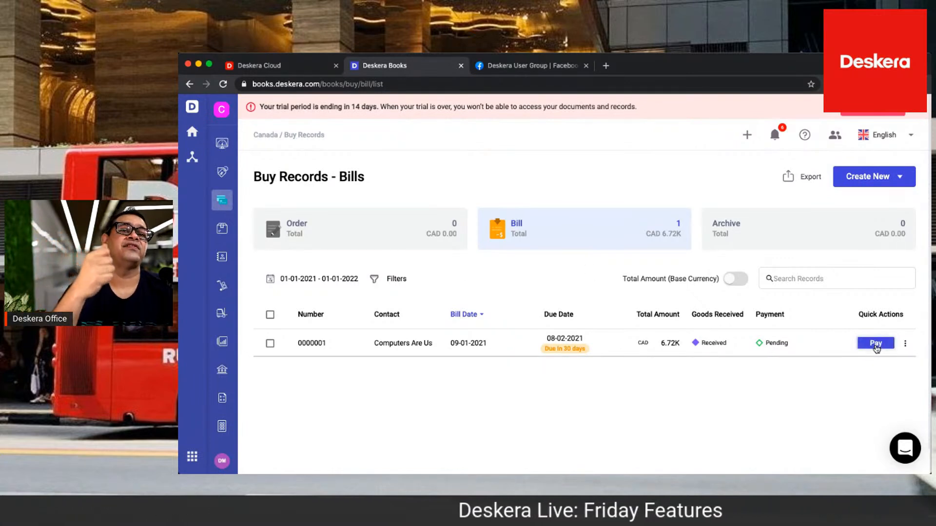
click(876, 344)
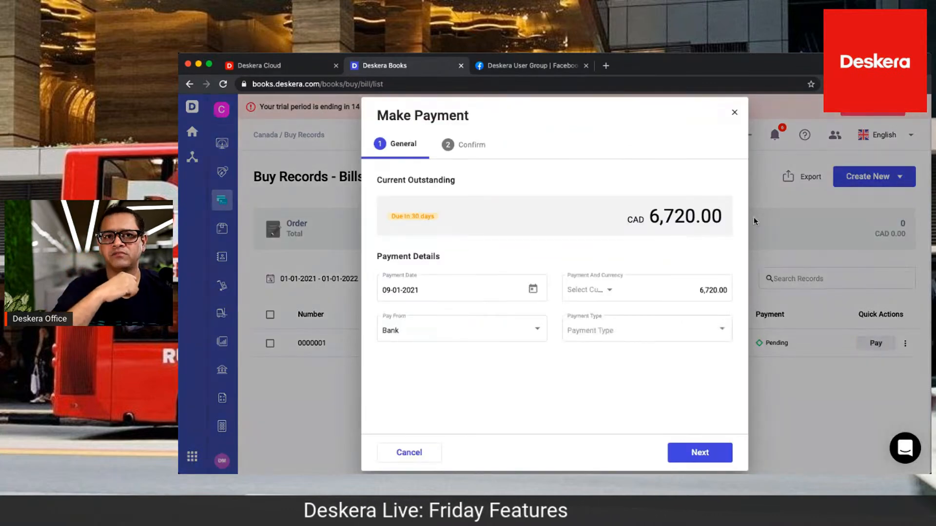
click(736, 114)
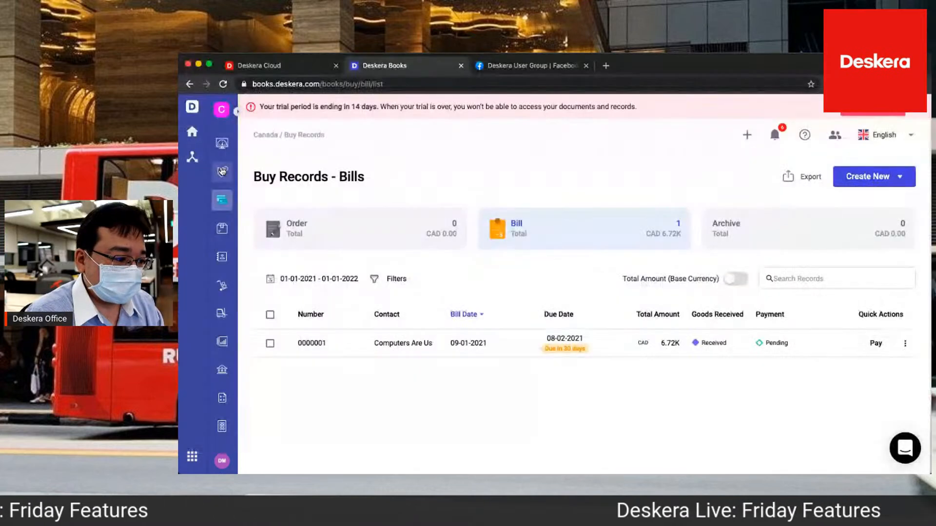
Return to the sales invoices and create a new invoice for Canada Beer
click(222, 171)
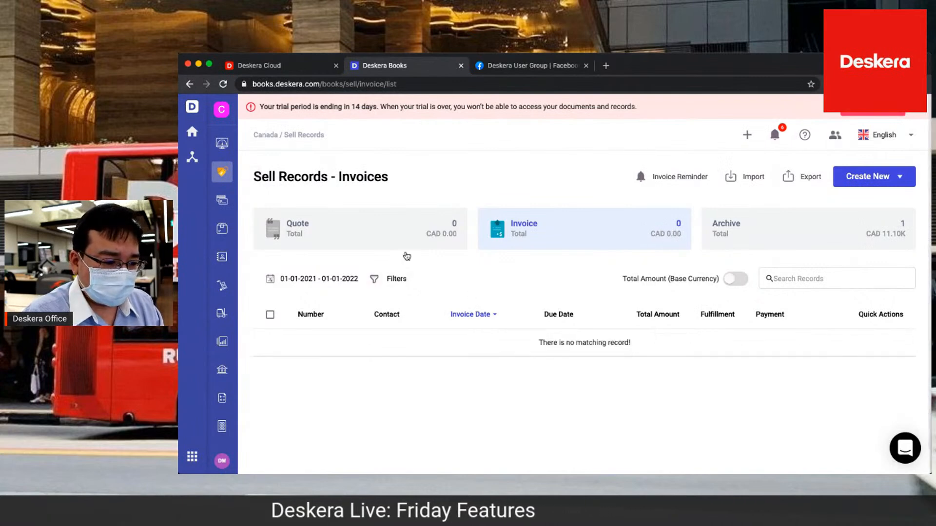
click(873, 178)
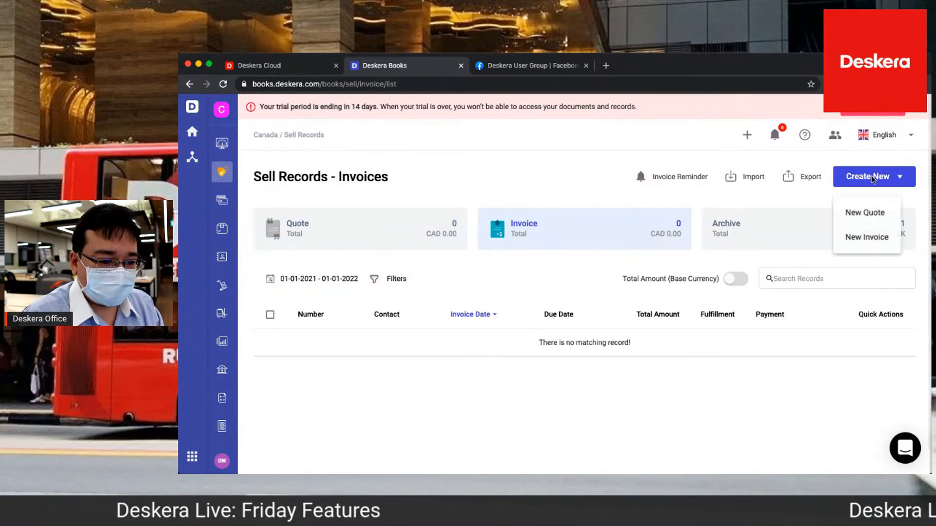
click(853, 239)
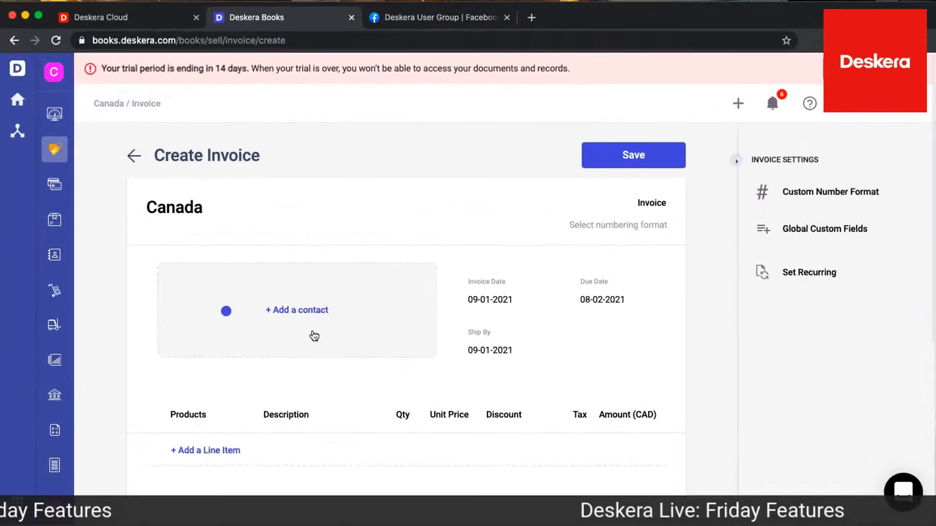
click(314, 336)
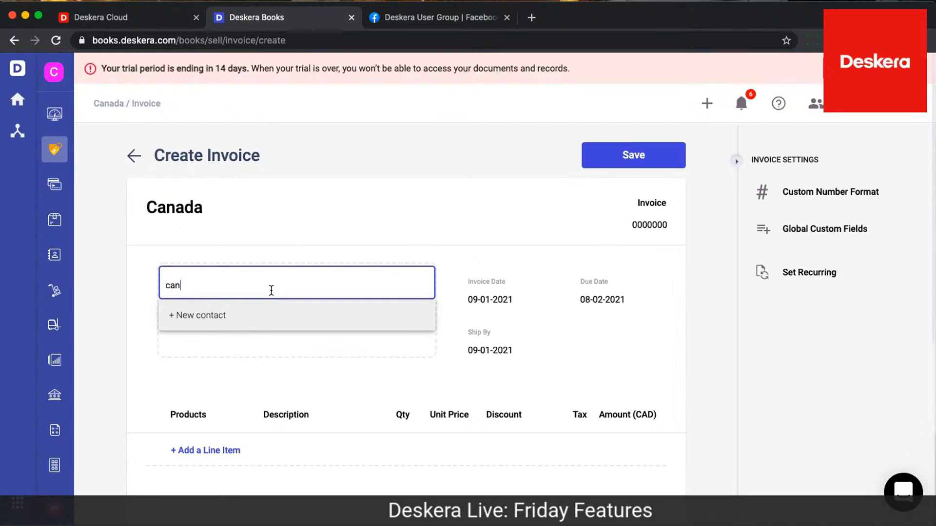
text(can)
click(226, 346)
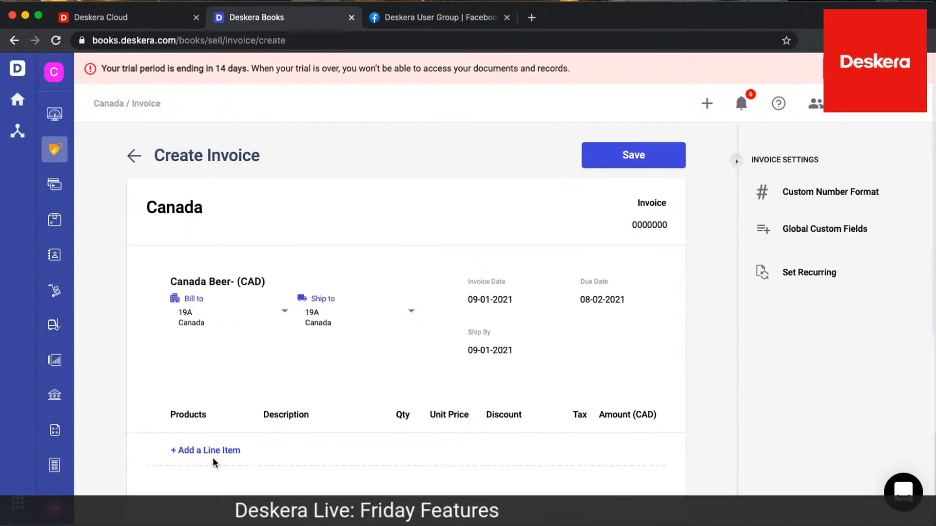
Add Computers as a line item with a quantity of 10 and check the invoice totals
click(216, 451)
text(co)
key(BackSpace)
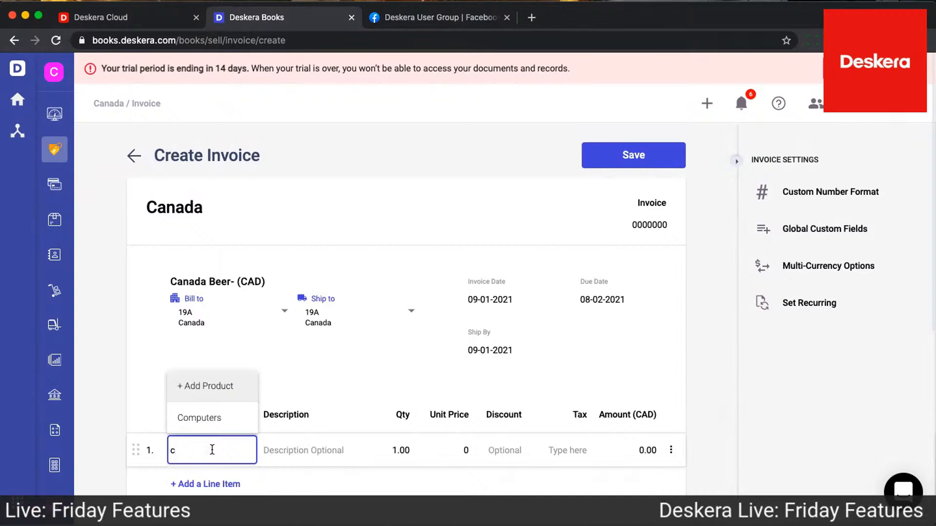
click(197, 429)
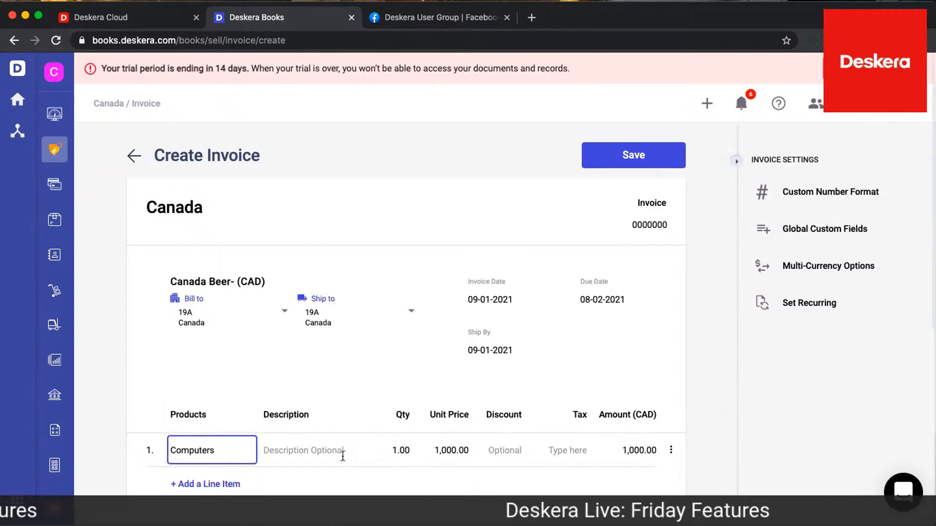
text(0)
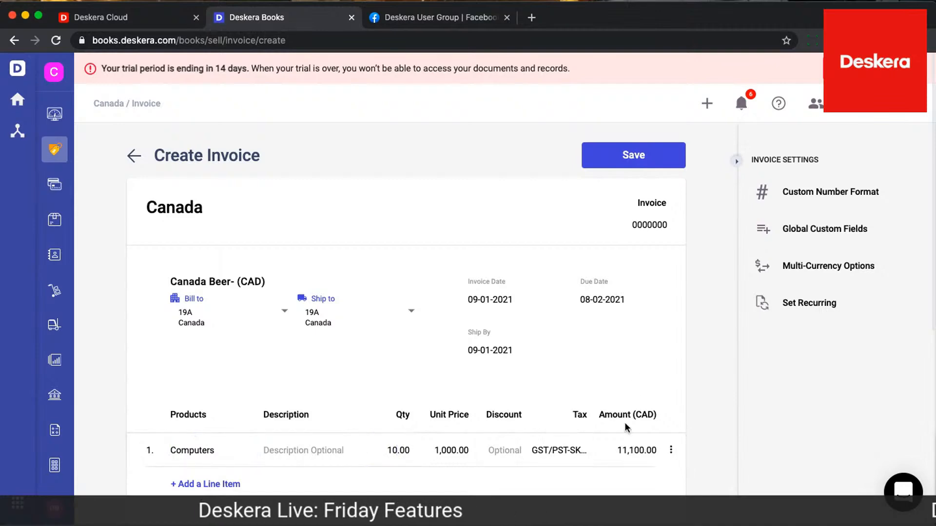
scroll(626, 428, down, 6)
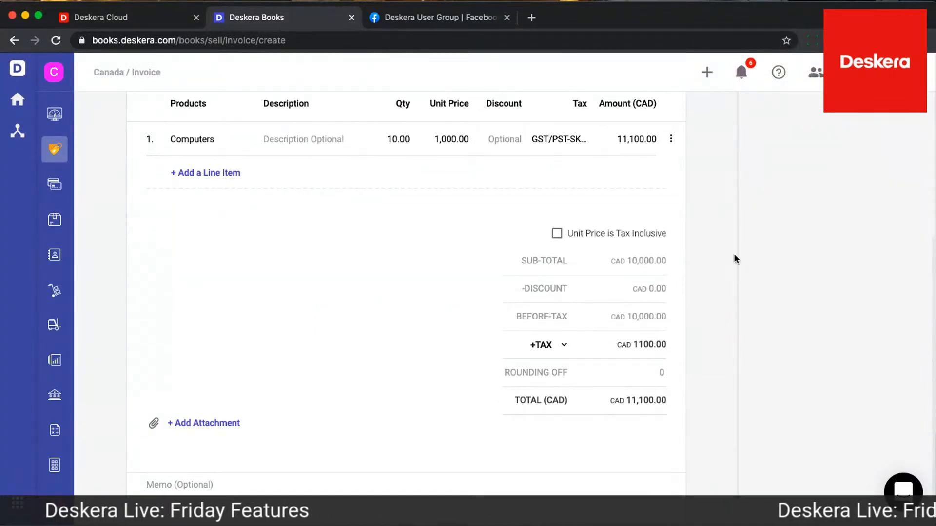
scroll(637, 305, up, 6)
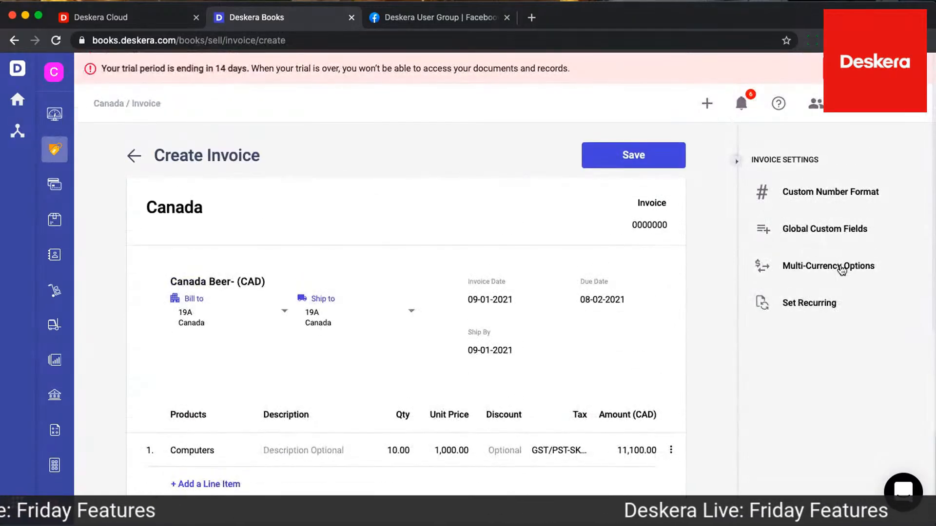
Change the invoice's document currency to United States Dollar (USD) with a conversion rate of 1.25839 CAD
click(841, 267)
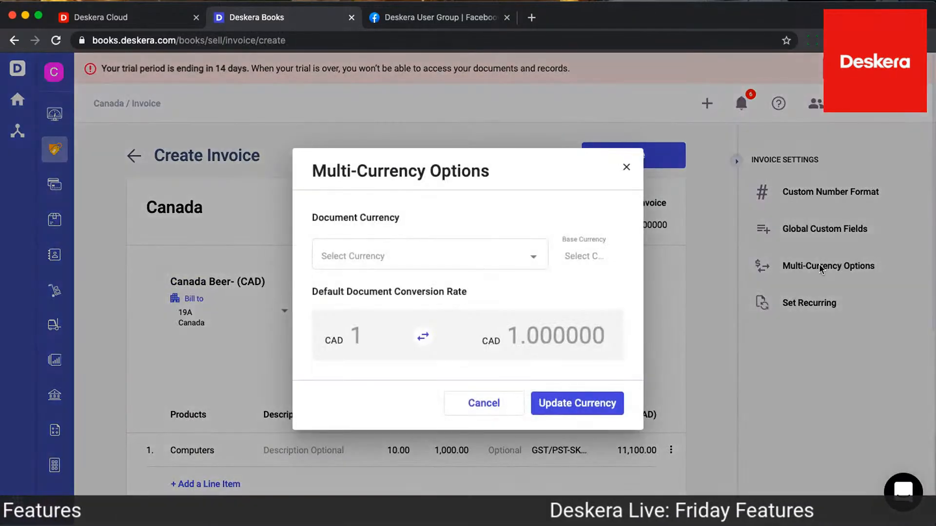
click(530, 259)
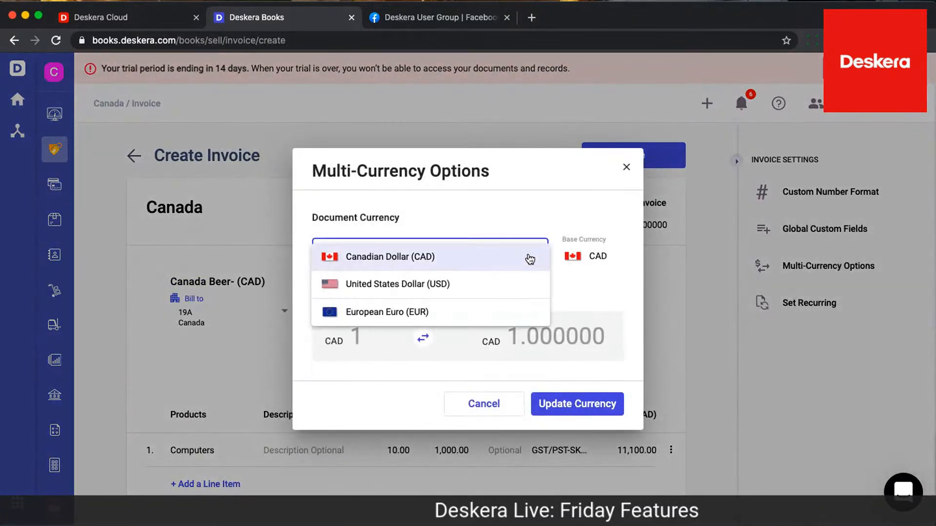
click(509, 288)
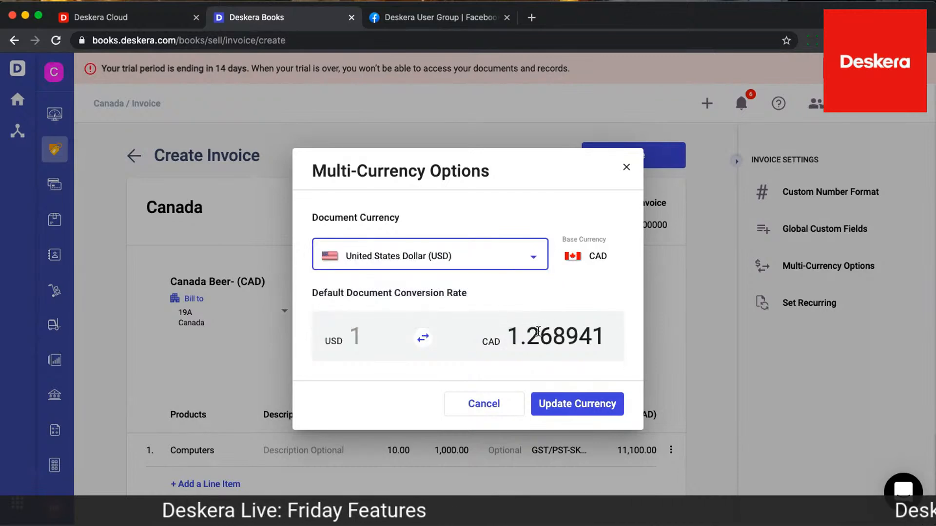
drag(538, 334, 633, 340)
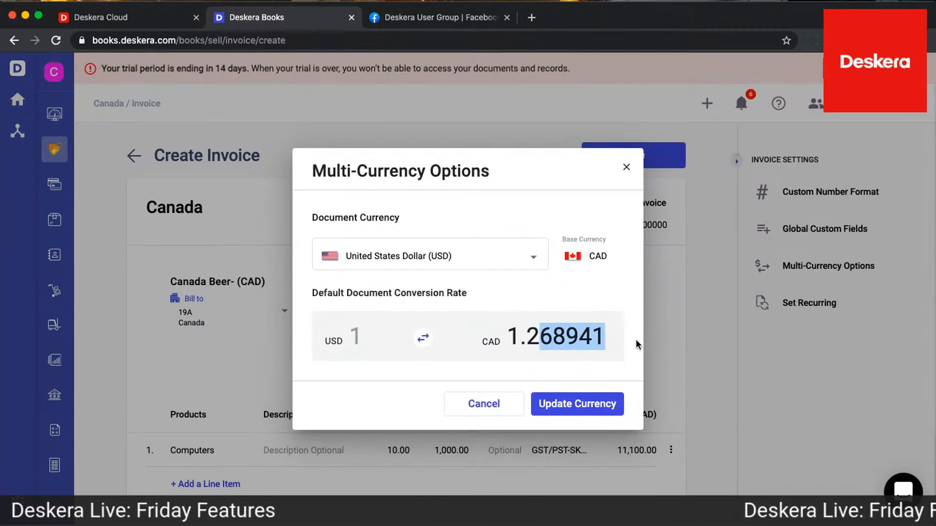
text(5839)
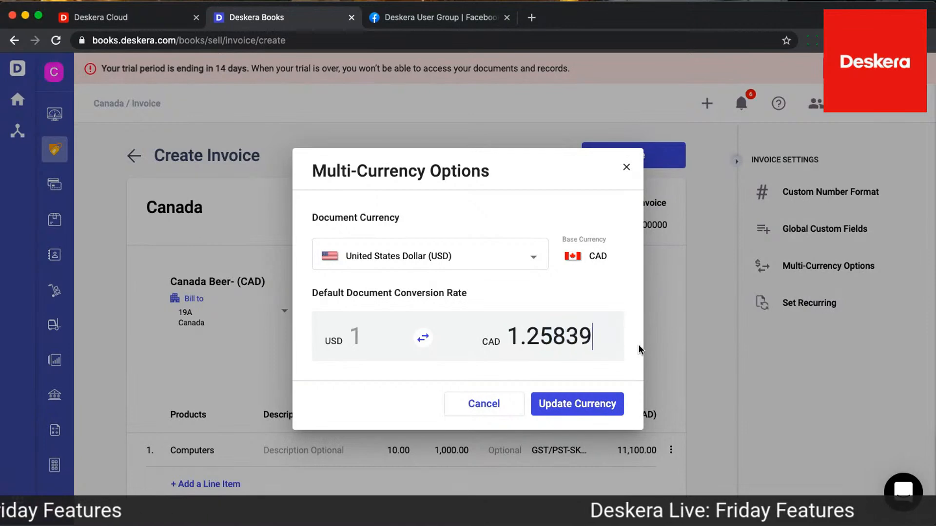
click(586, 409)
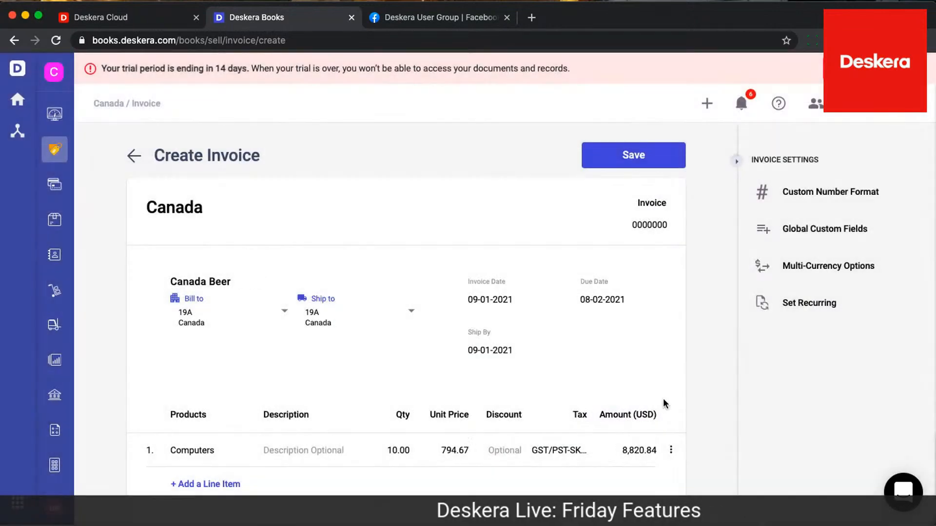
Review the converted USD totals and save the invoice without creating a backorder
scroll(663, 398, down, 3)
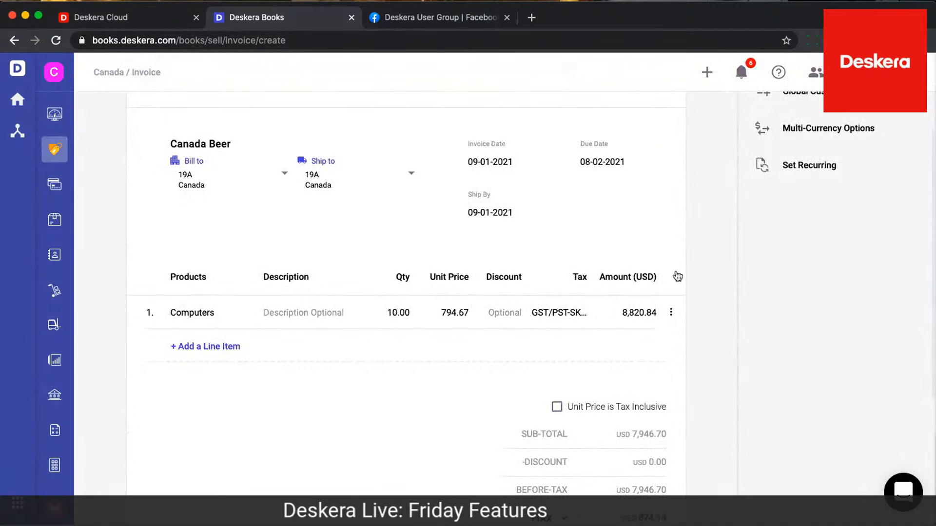
scroll(687, 283, down, 5)
scroll(686, 282, up, 4)
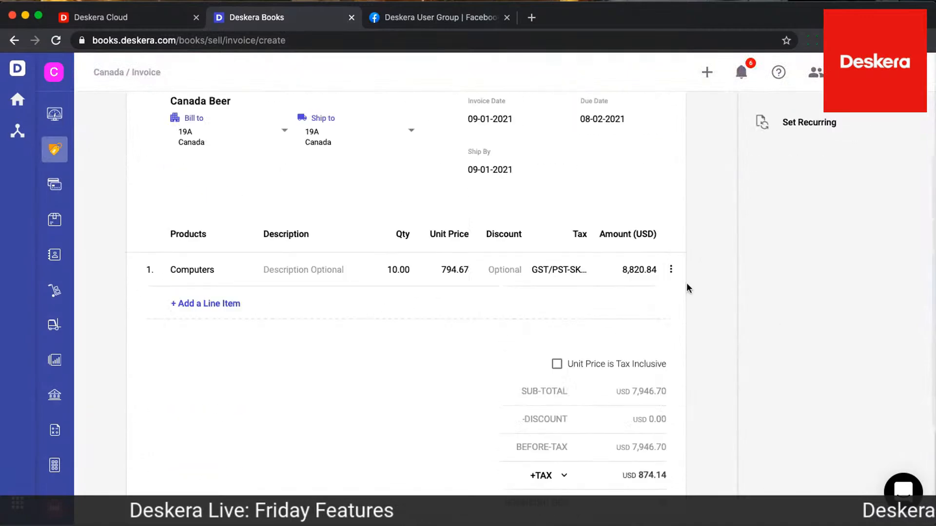
scroll(687, 283, up, 4)
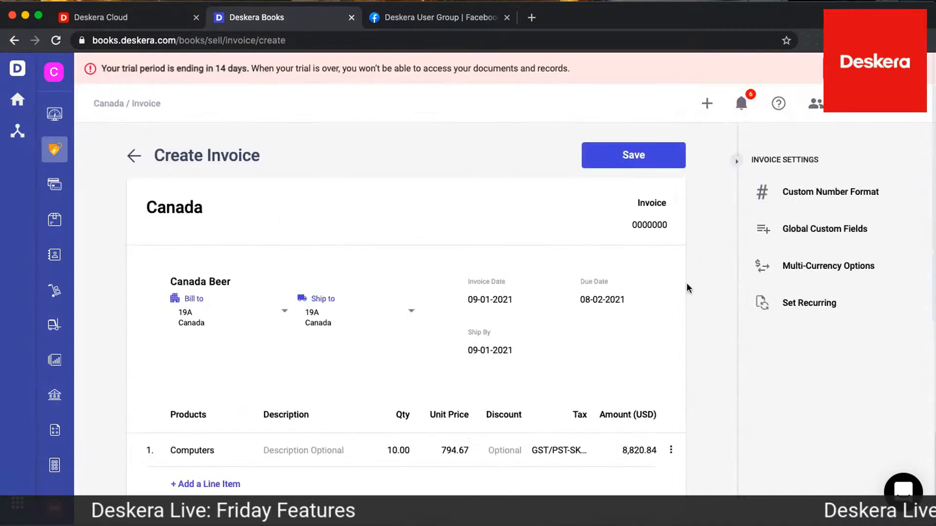
click(661, 153)
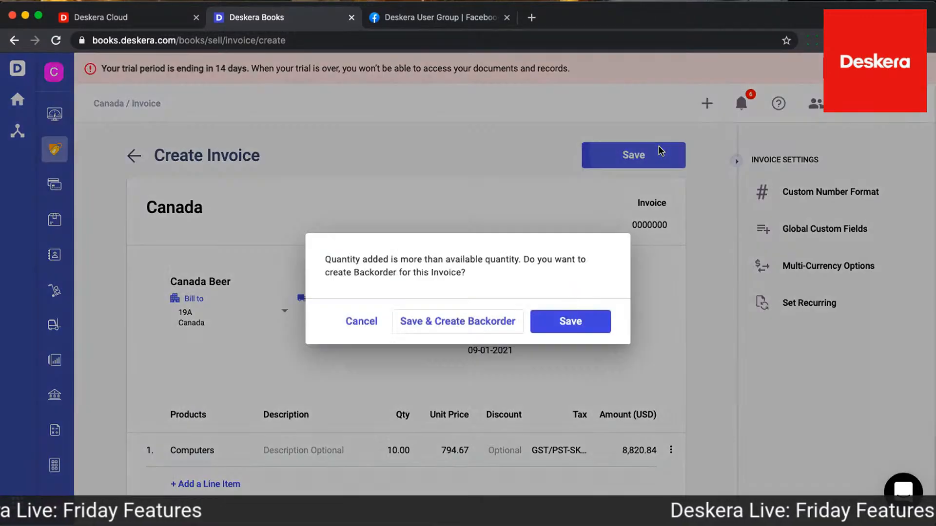
click(567, 321)
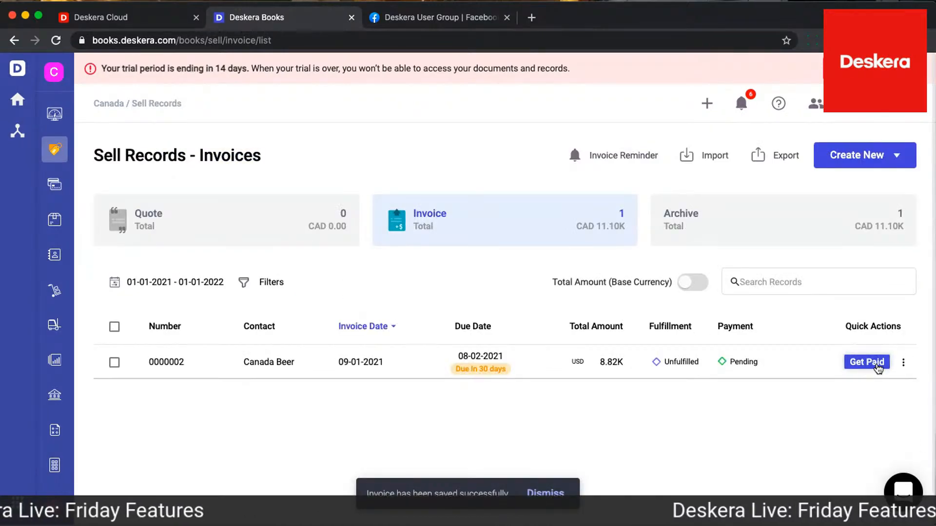
Start receiving payment for the Canada Beer invoice in CAD, deposited to Bank, with Bank Transfer as the payment type
click(867, 362)
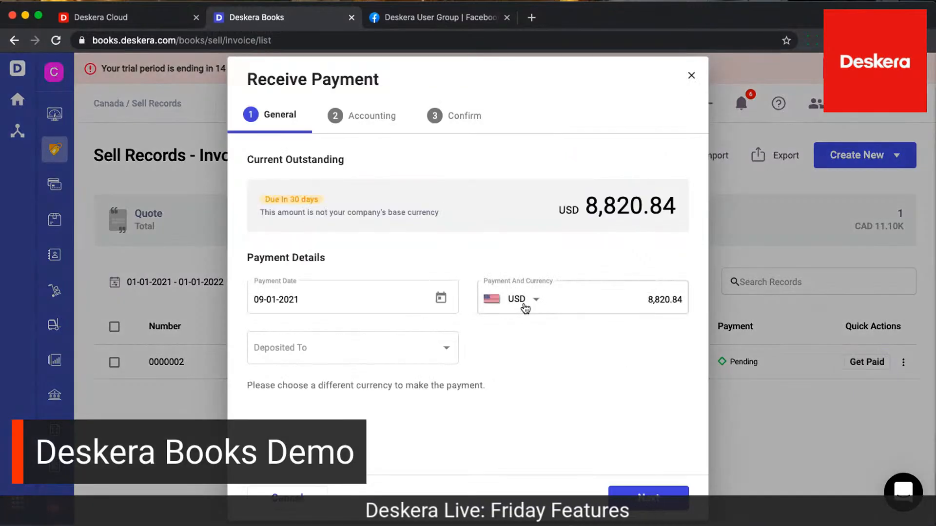
click(430, 354)
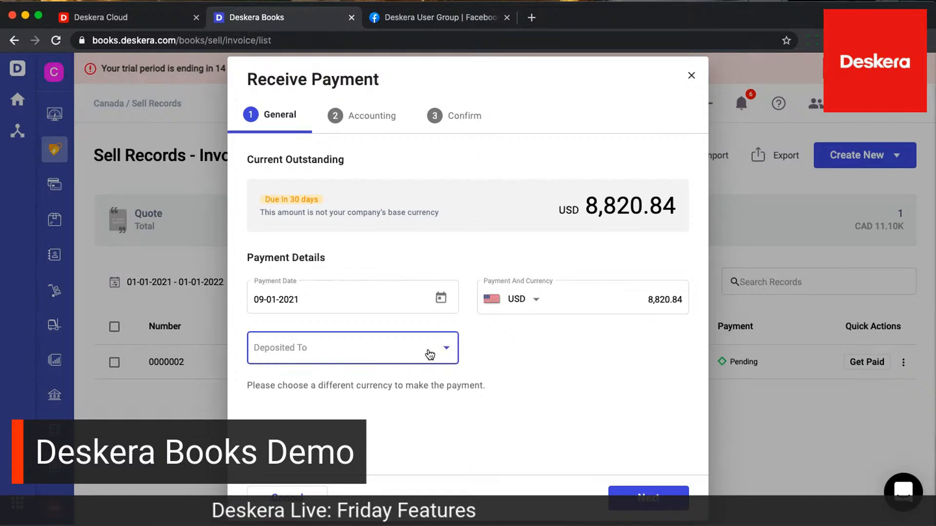
click(534, 301)
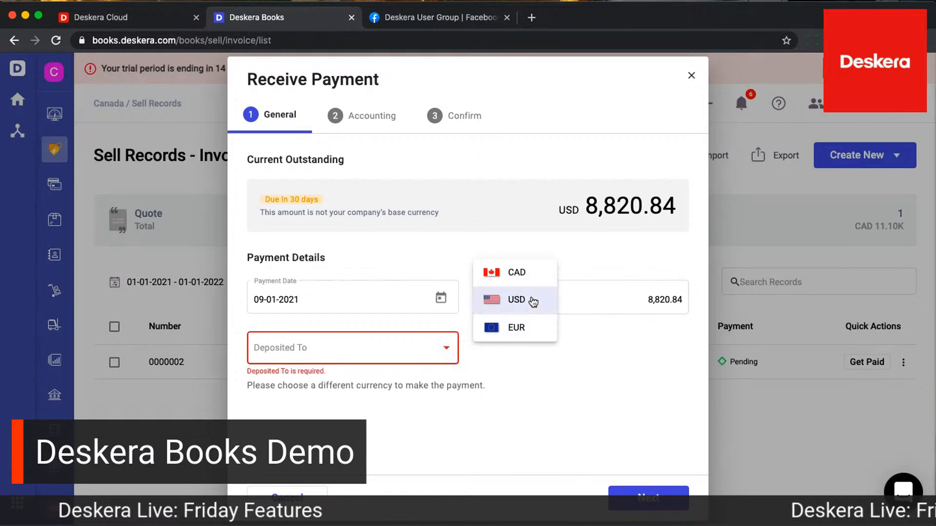
click(524, 276)
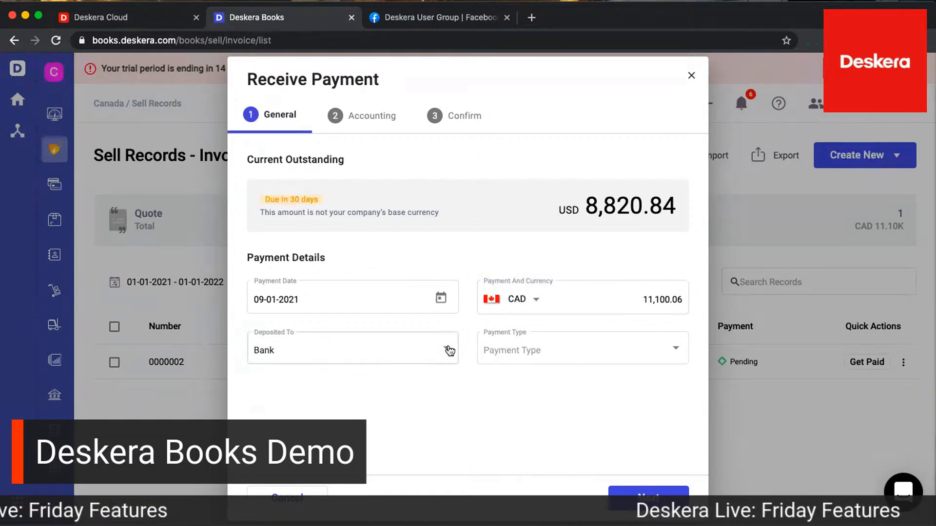
click(447, 349)
click(529, 352)
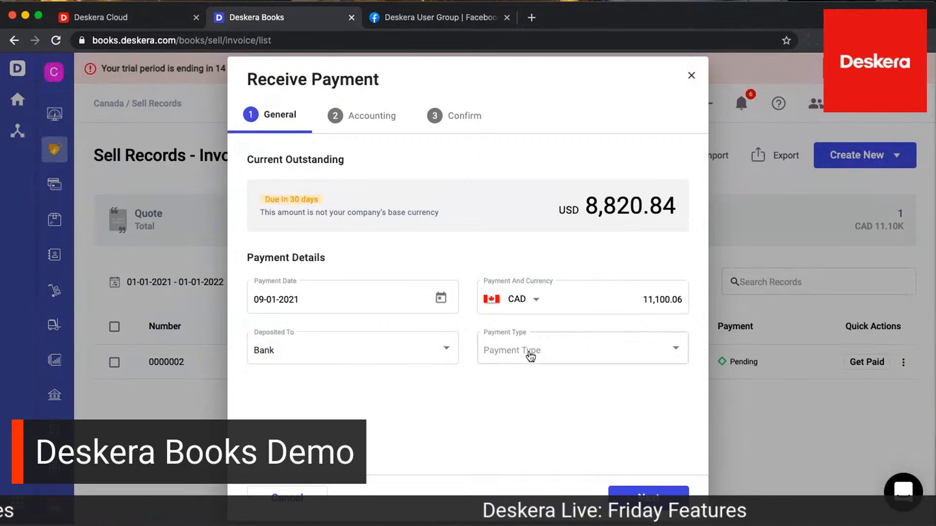
click(529, 354)
click(518, 378)
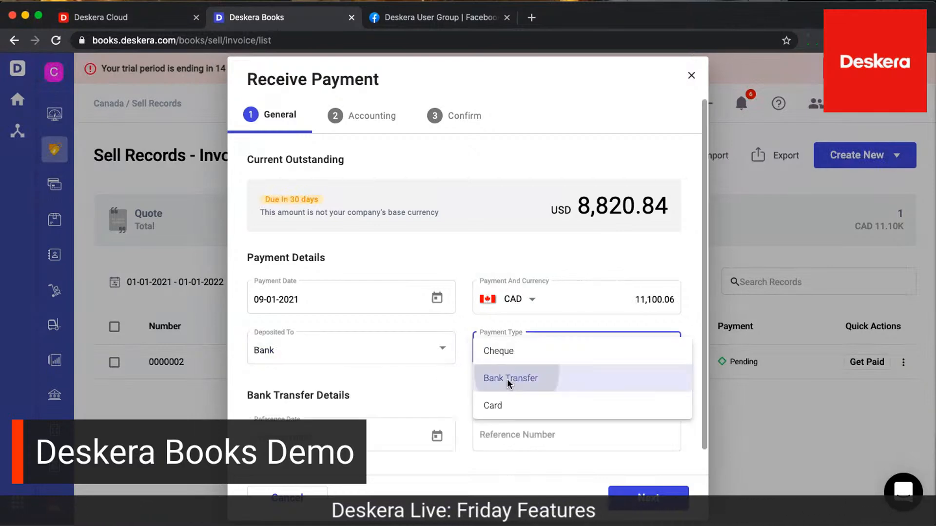
Set the bank transfer's reference date to 09-01-2021 and reference number to 23423423, and continue to the accounting details
click(438, 440)
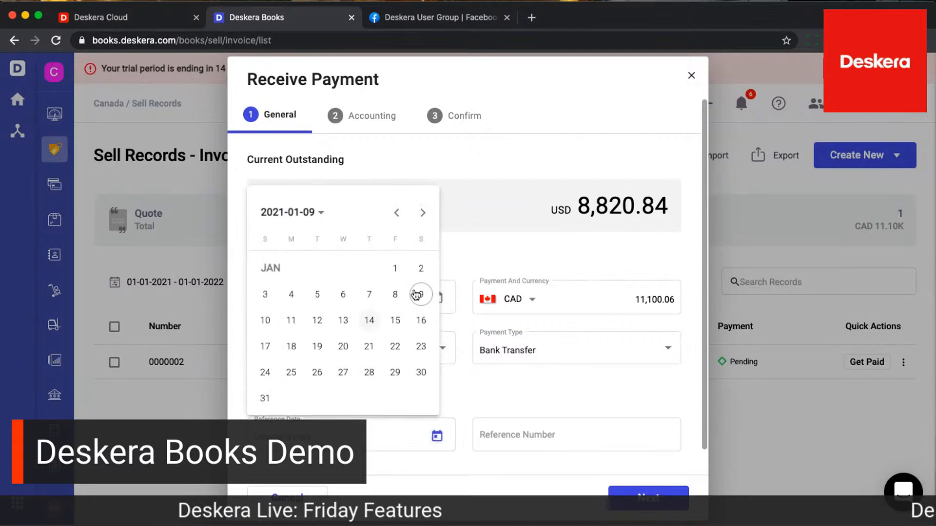
click(508, 385)
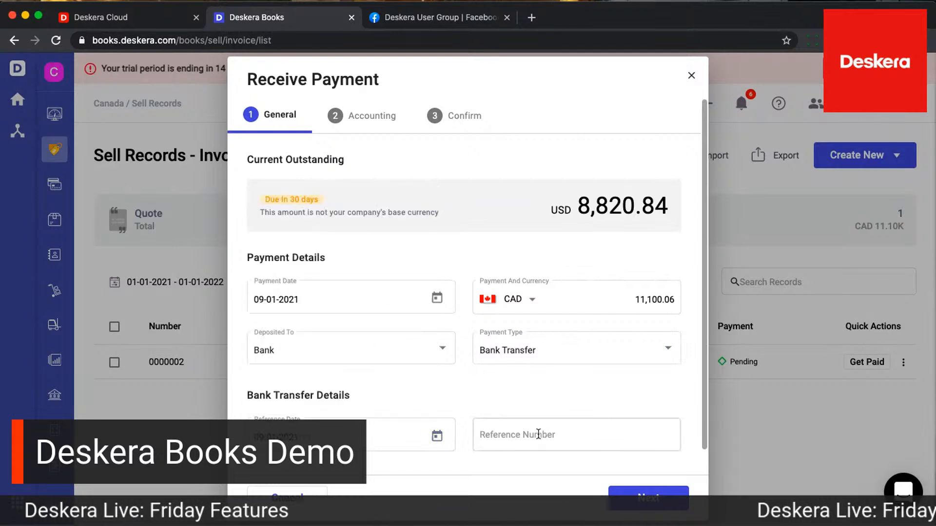
click(561, 435)
text(23423423)
click(649, 498)
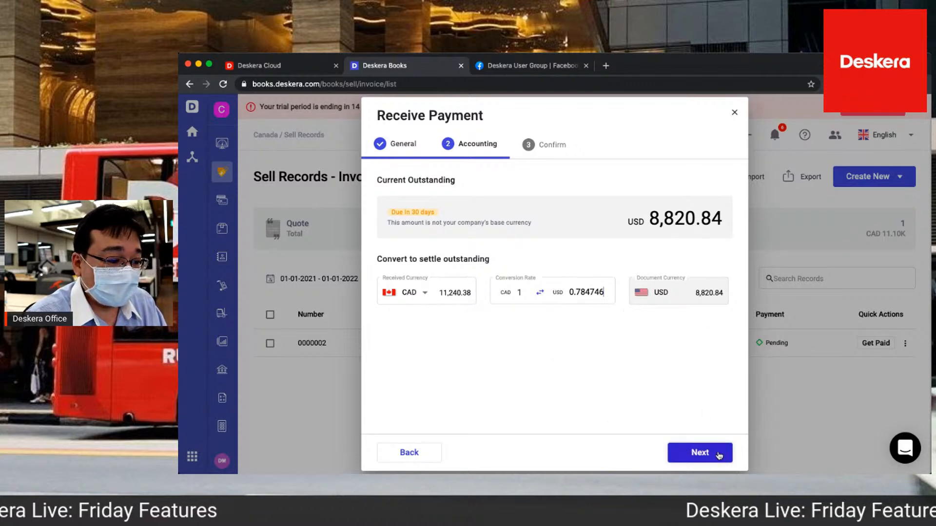
Receive the payment at a conversion rate of 1 CAD to 0.784746 USD and close the payment record
click(713, 455)
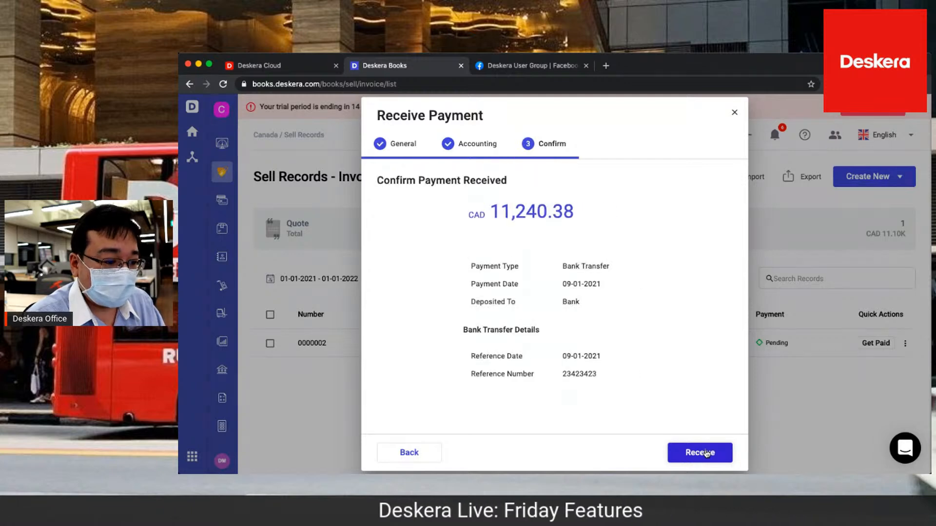
click(705, 454)
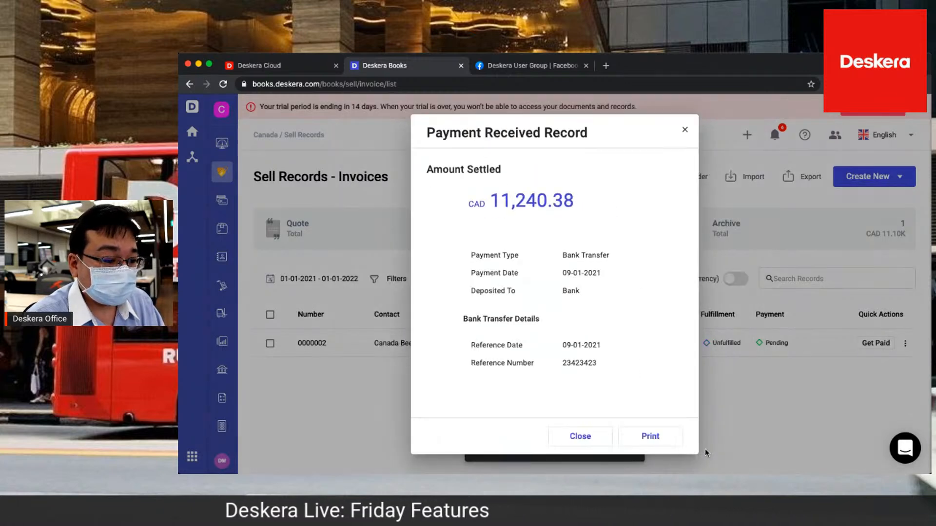
click(585, 436)
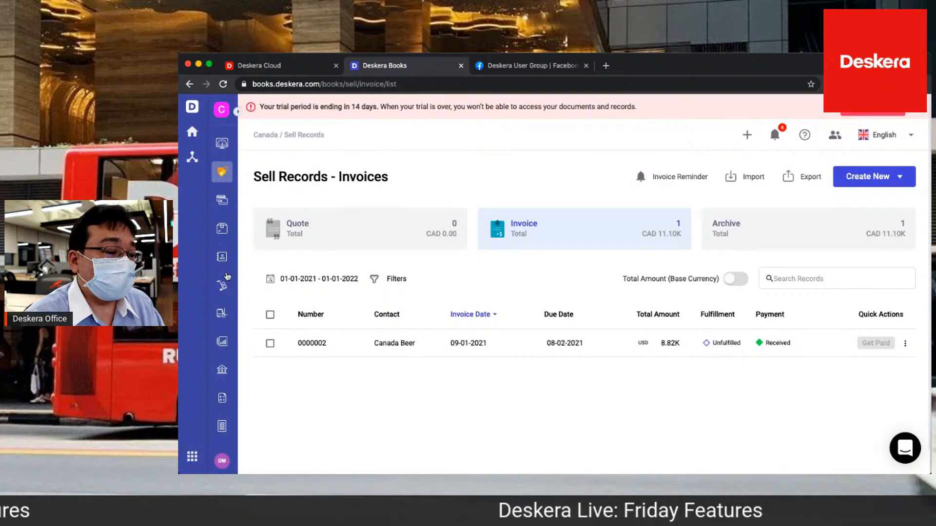
Go to the contacts and open the Canada Beer customer for editing
click(222, 257)
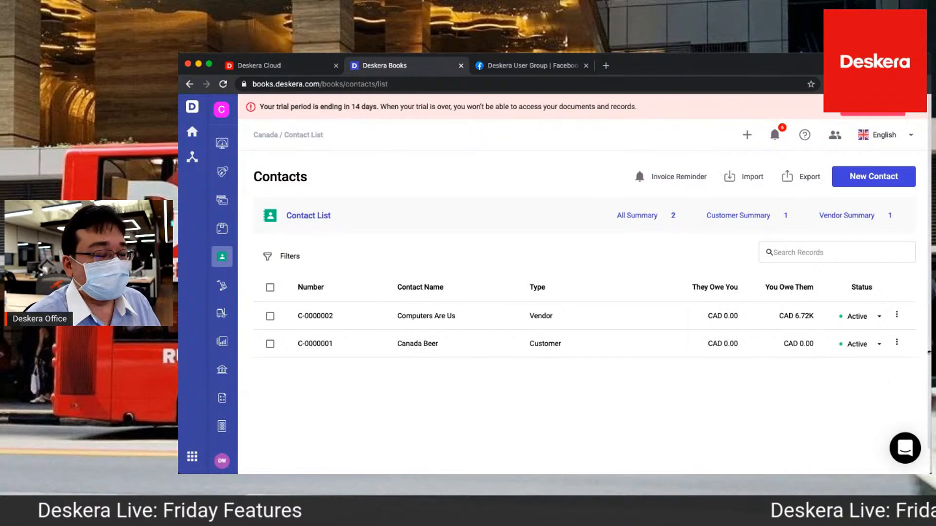
click(901, 343)
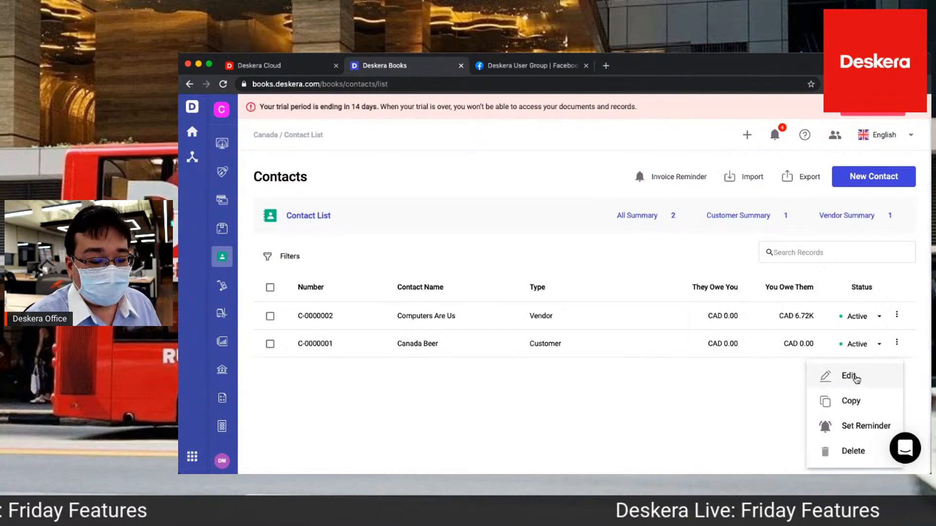
click(850, 376)
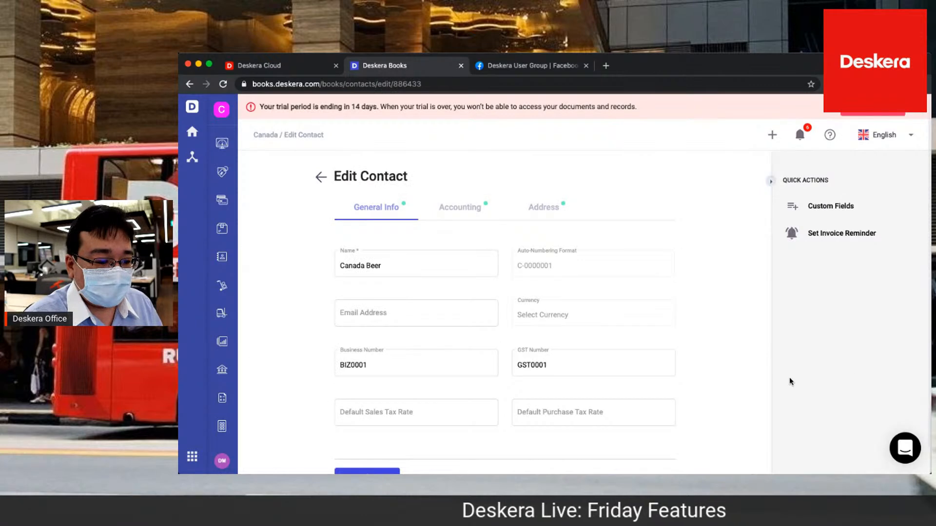